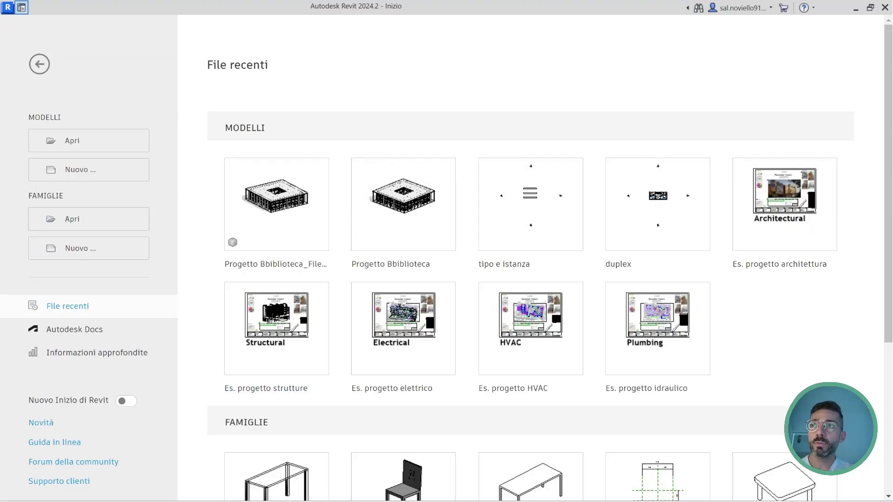
Start a new family and choose the Modello generico metrico.rft template.
{"action": "left_click", "coordinate": [91, 251]}
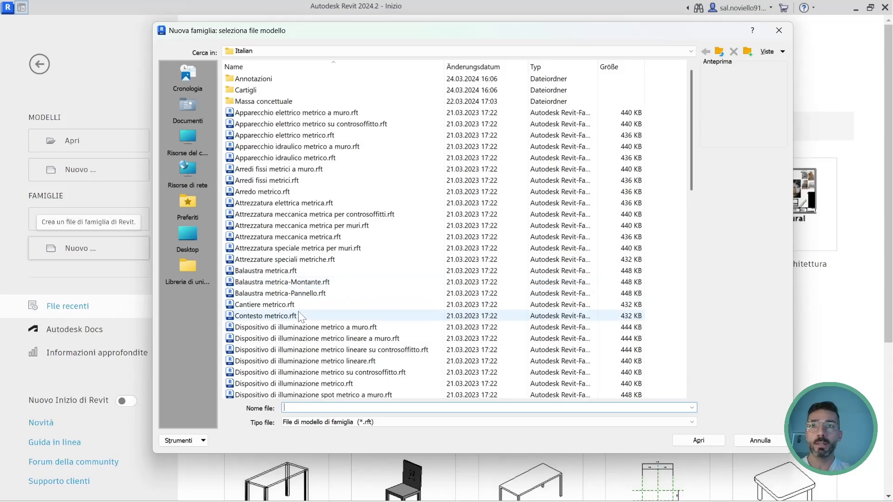
{"action": "scroll", "coordinate": [292, 316], "scroll_direction": "down", "scroll_amount": 4}
{"action": "left_click", "coordinate": [292, 318]}
{"action": "key", "text": "m"}
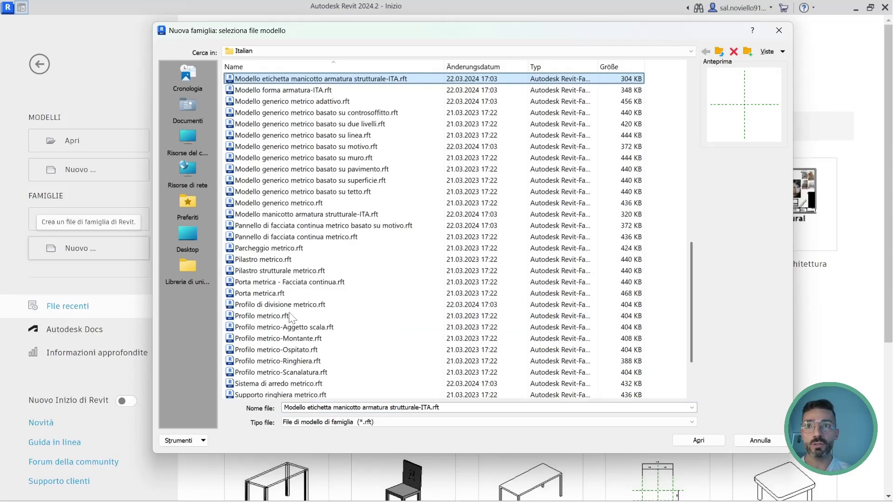
{"action": "scroll", "coordinate": [311, 110], "scroll_direction": "up", "scroll_amount": 1}
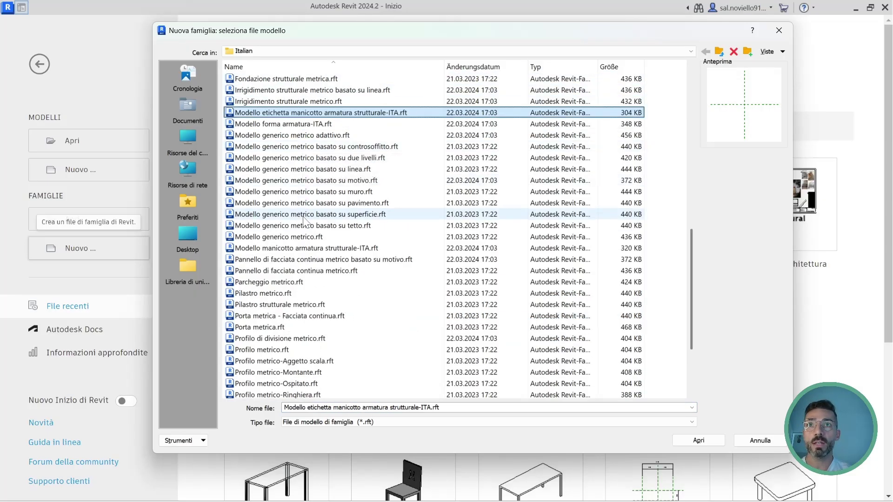
{"action": "left_click", "coordinate": [325, 236]}
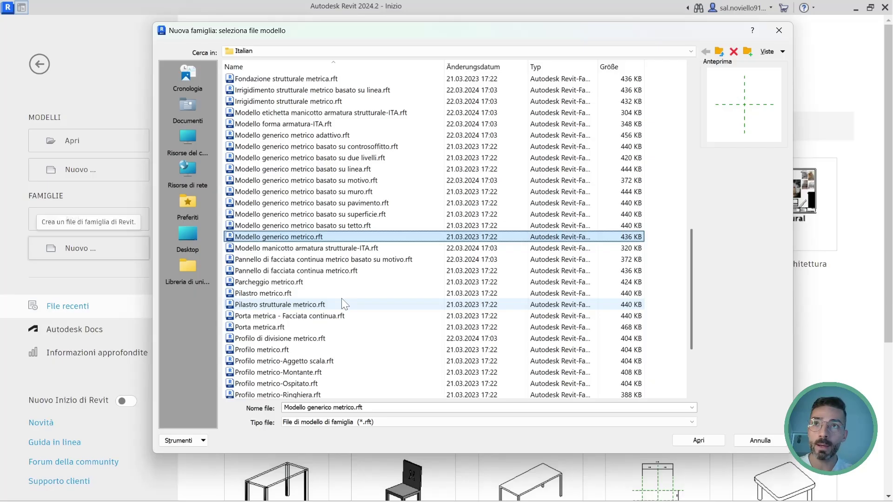
Create the Famiglia2 family from the template and close the Modelli generici category window.
{"action": "left_click", "coordinate": [708, 441]}
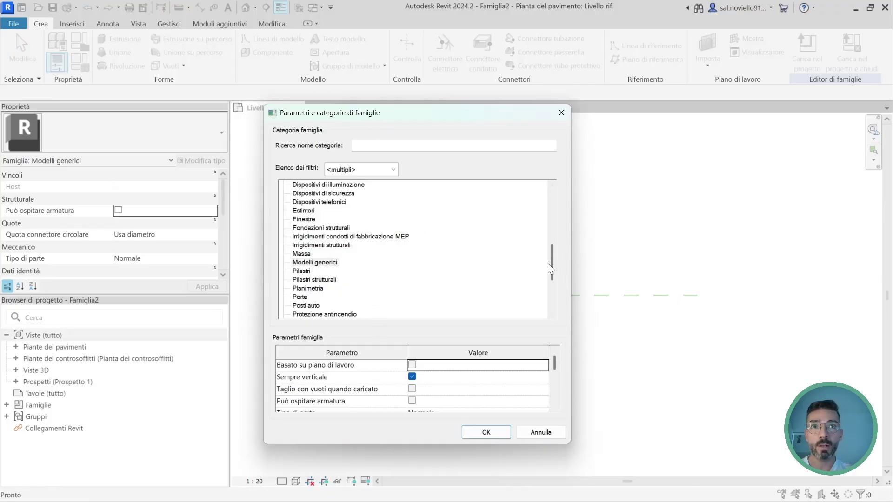
{"action": "mouse_move", "coordinate": [551, 263]}
{"action": "left_mouse_down"}
{"action": "mouse_move", "coordinate": [565, 190]}
{"action": "mouse_move", "coordinate": [557, 298]}
{"action": "mouse_move", "coordinate": [557, 272]}
{"action": "left_mouse_up"}
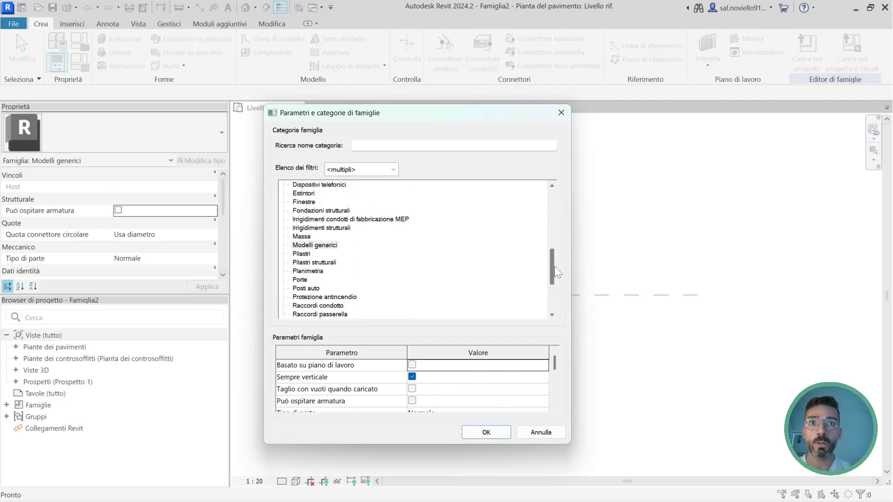
{"action": "key", "text": "Escape"}
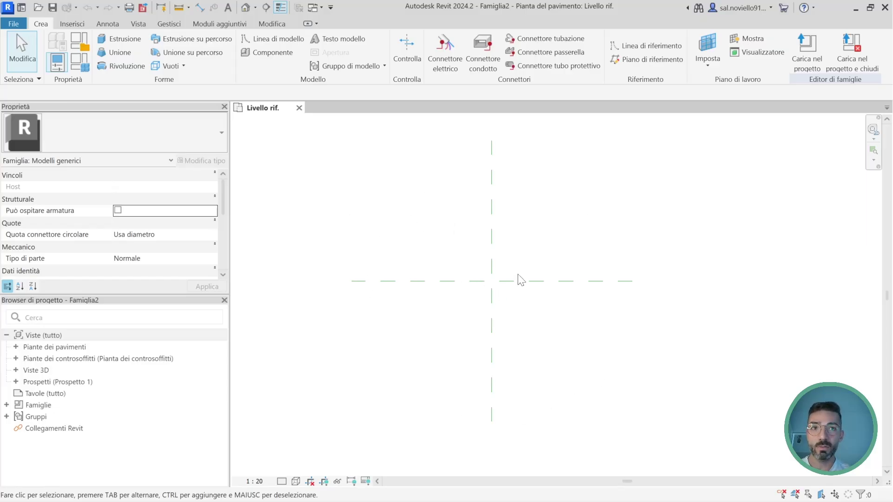
Activate the Reference Plane tool (RP) from the family creation tools.
{"action": "left_click", "coordinate": [493, 236]}
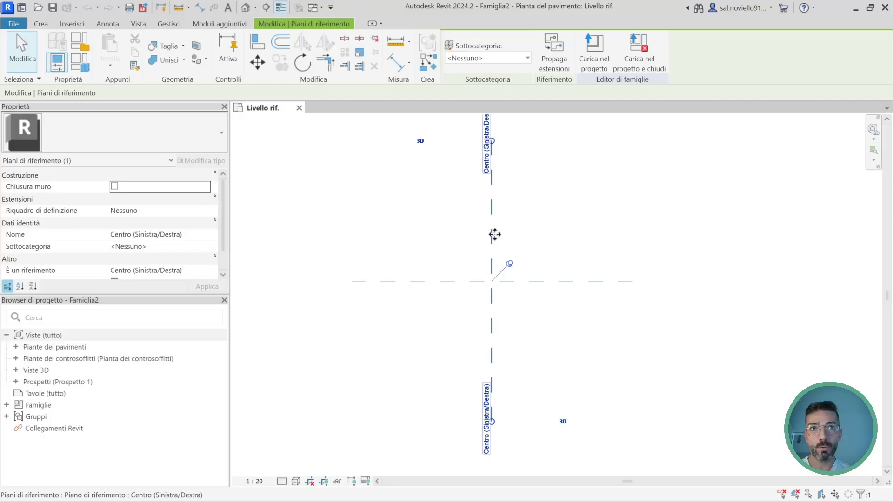
{"action": "key", "text": "Escape"}
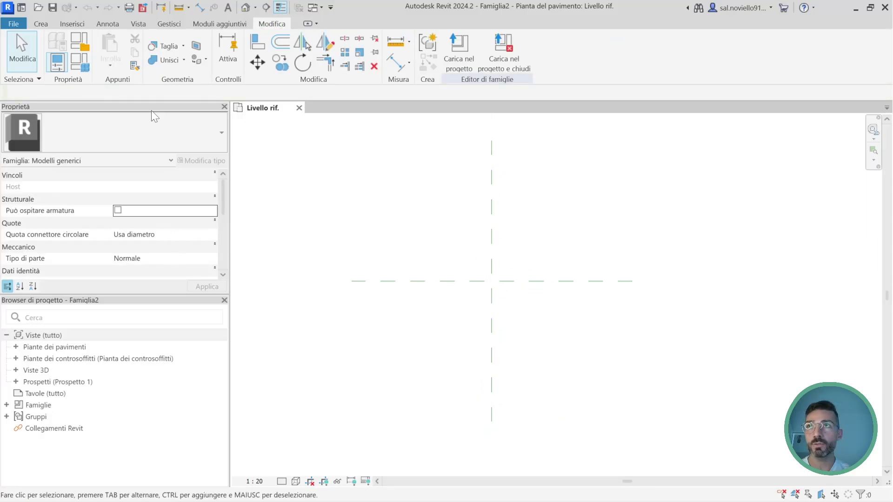
{"action": "left_click", "coordinate": [46, 26]}
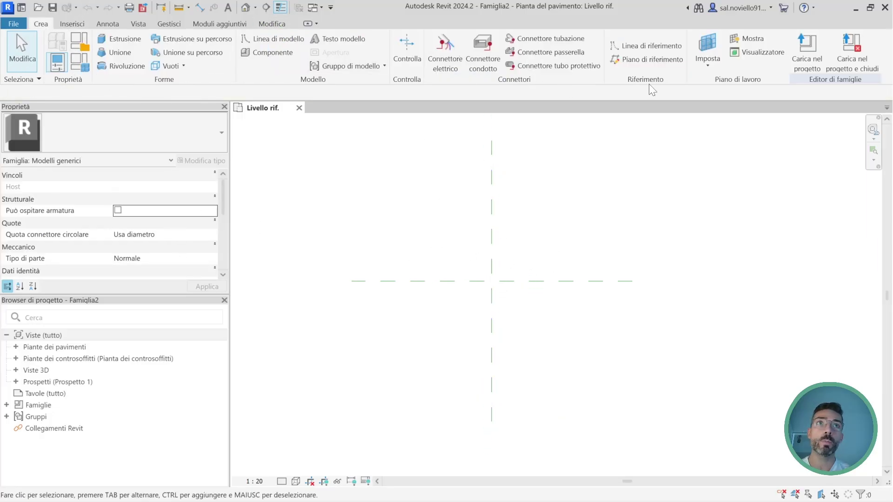
{"action": "left_click", "coordinate": [654, 59]}
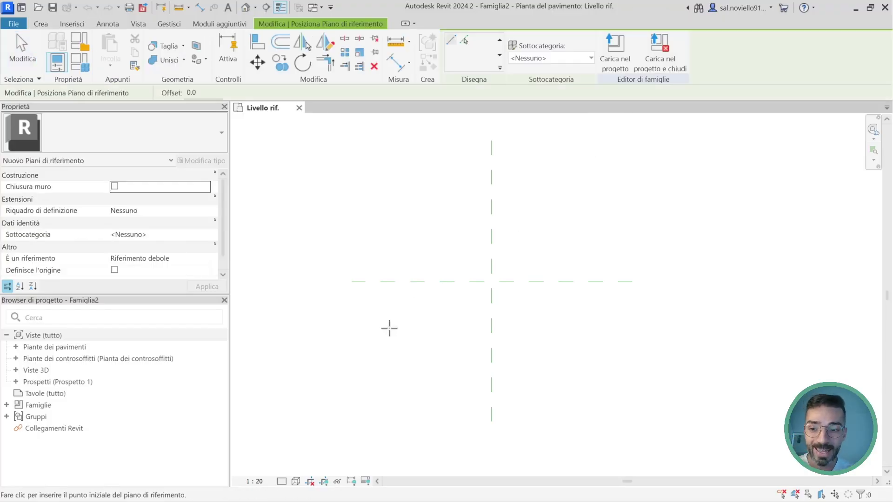
{"action": "scroll", "coordinate": [389, 329], "scroll_direction": "up", "scroll_amount": 1}
{"action": "key", "text": "Escape"}
{"action": "key", "text": "r"}
{"action": "key", "text": "p"}
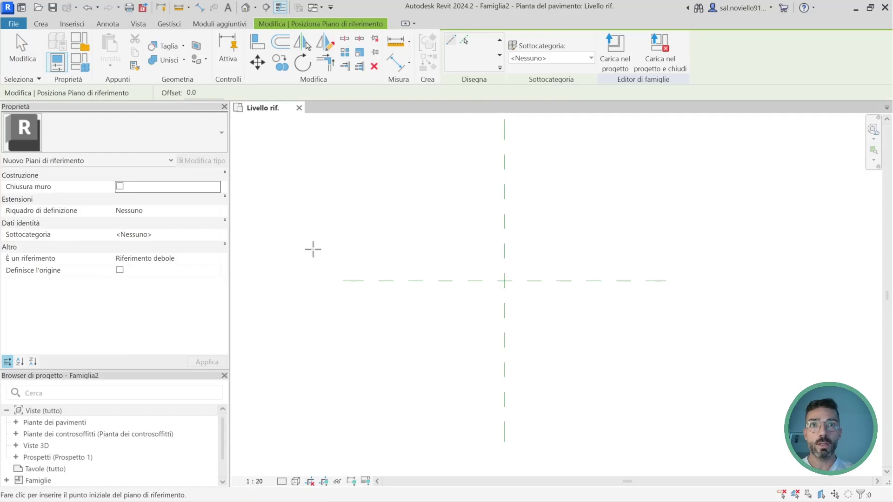
Draw vertical reference planes left and right of centre and horizontal ones above and below.
{"action": "left_click", "coordinate": [389, 207]}
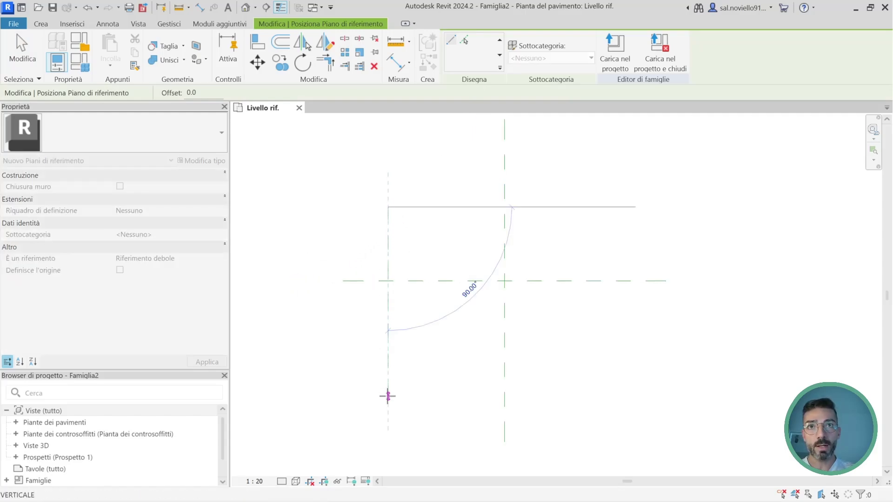
{"action": "left_click", "coordinate": [388, 396]}
{"action": "left_click", "coordinate": [342, 215]}
{"action": "left_click", "coordinate": [608, 216]}
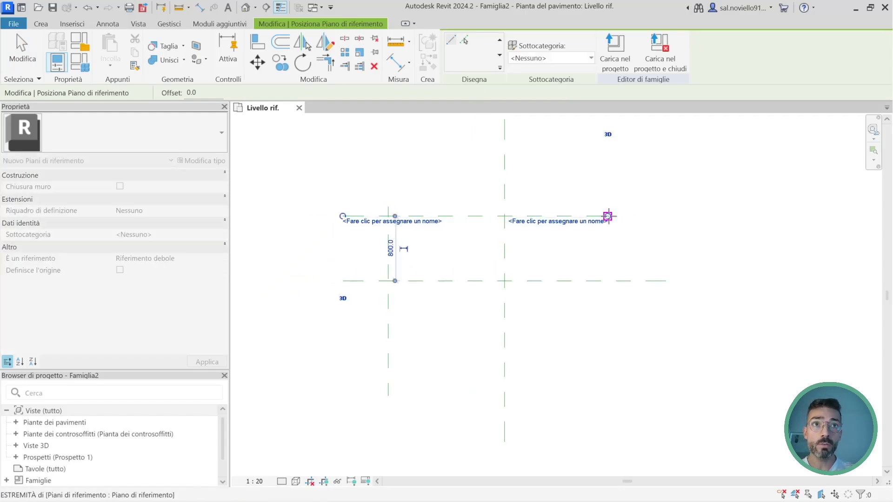
{"action": "left_click", "coordinate": [342, 354]}
{"action": "left_click", "coordinate": [635, 354]}
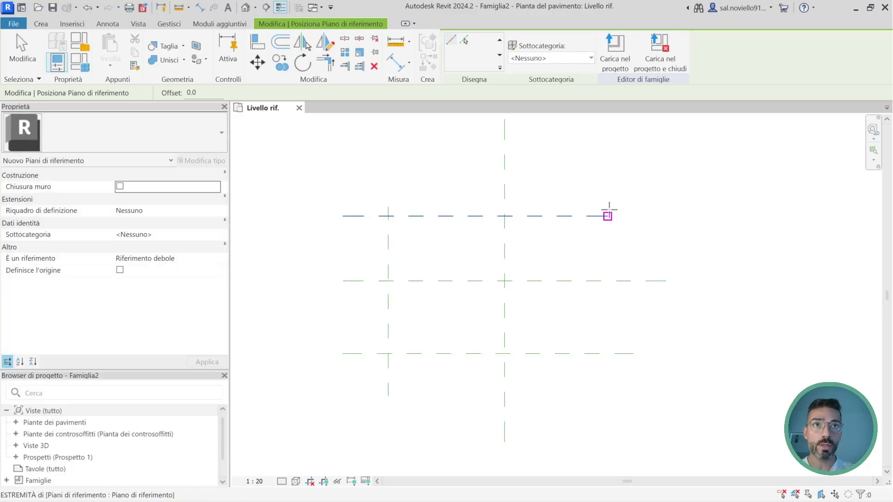
{"action": "left_click", "coordinate": [594, 189]}
{"action": "left_click", "coordinate": [593, 401]}
{"action": "key", "text": "Escape"}
{"action": "key", "text": "Escape"}
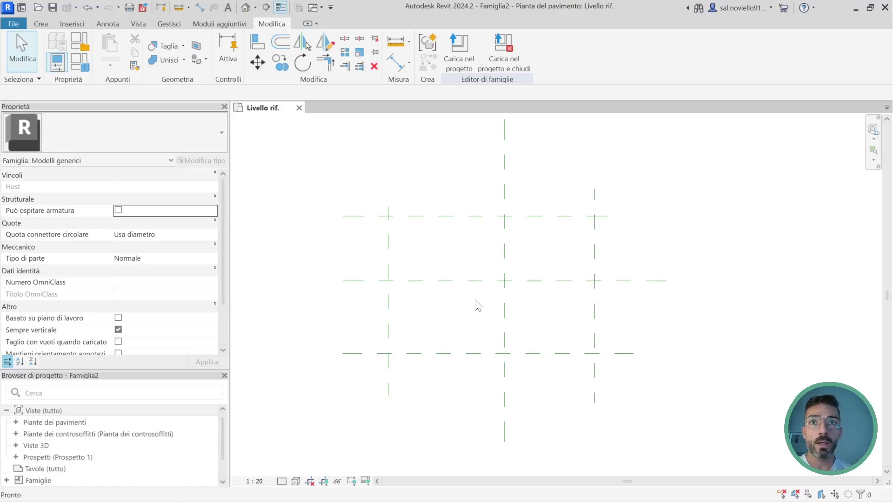
Name the left vertical reference plane sinistra and the right one destra.
{"action": "left_click", "coordinate": [389, 251]}
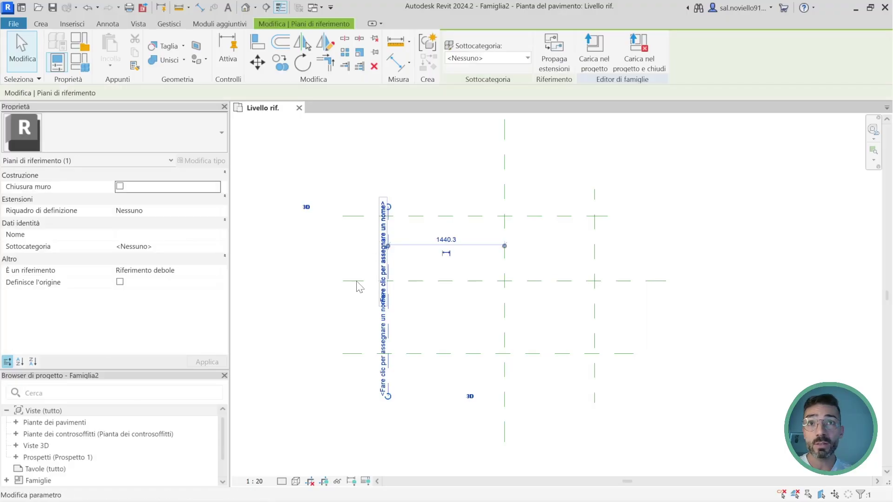
{"action": "left_click", "coordinate": [145, 236]}
{"action": "type", "text": "sinistra"}
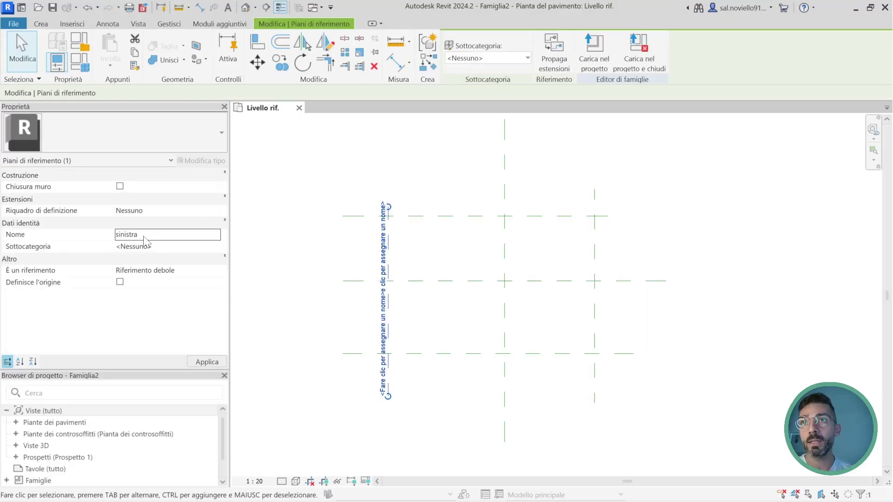
{"action": "key", "text": "Return"}
{"action": "left_click", "coordinate": [408, 267]}
{"action": "left_click", "coordinate": [389, 255]}
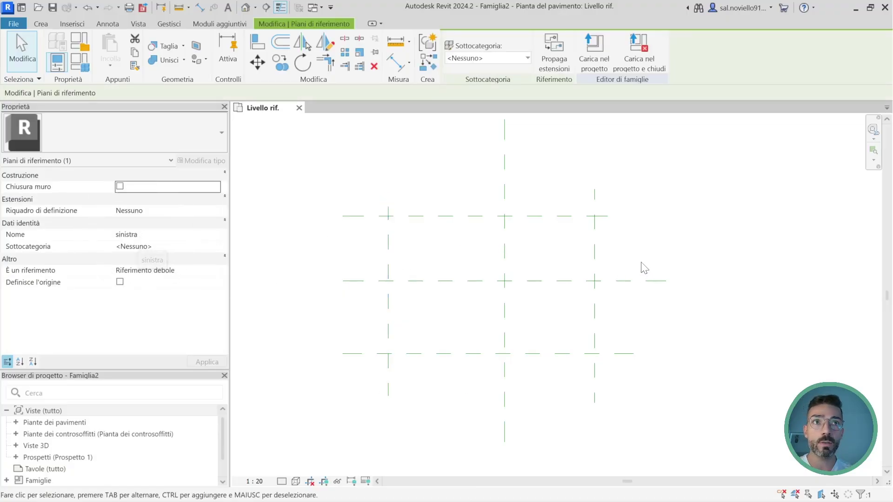
{"action": "left_click", "coordinate": [594, 251]}
{"action": "left_click", "coordinate": [140, 235]}
{"action": "type", "text": "de"}
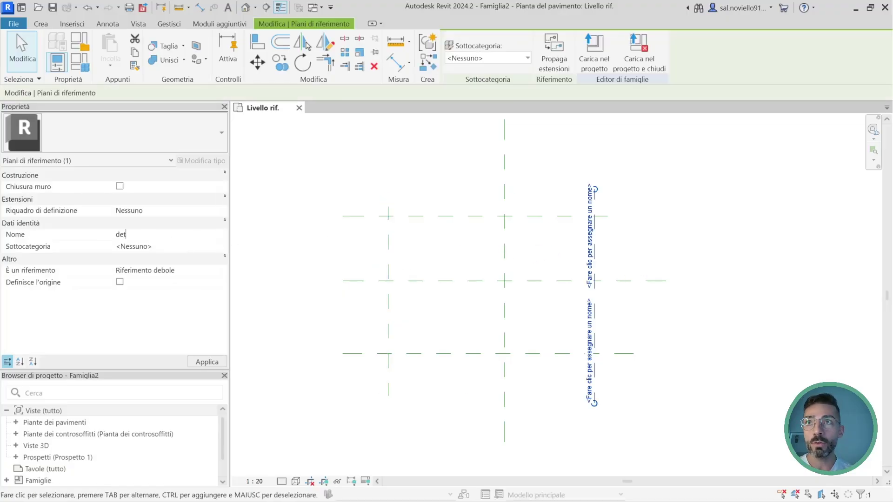
{"action": "type", "text": "stra"}
{"action": "key", "text": "Return"}
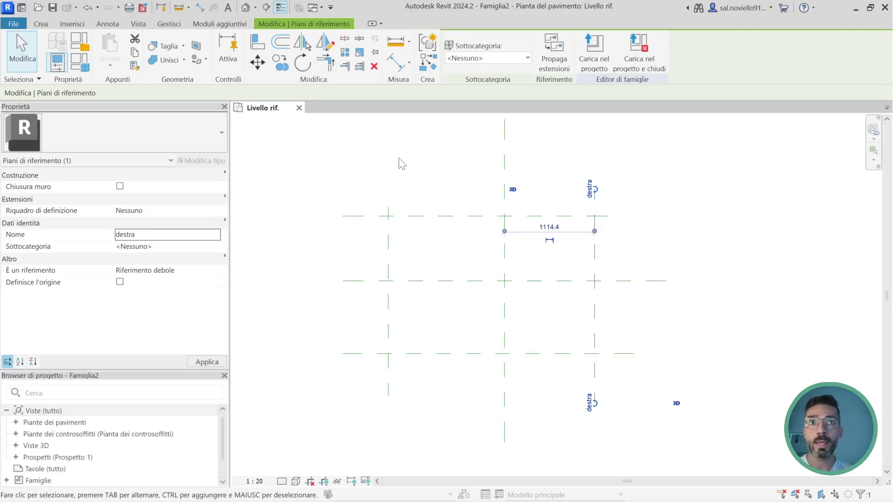
{"action": "left_click", "coordinate": [447, 212]}
Name the top and bottom horizontal reference planes in Properties.
{"action": "left_click", "coordinate": [400, 215]}
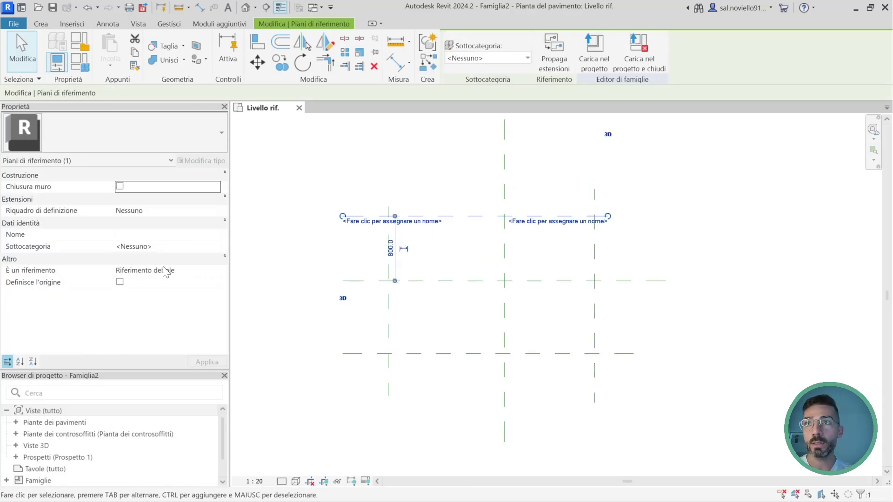
{"action": "left_click", "coordinate": [140, 235]}
{"action": "type", "text": "s"}
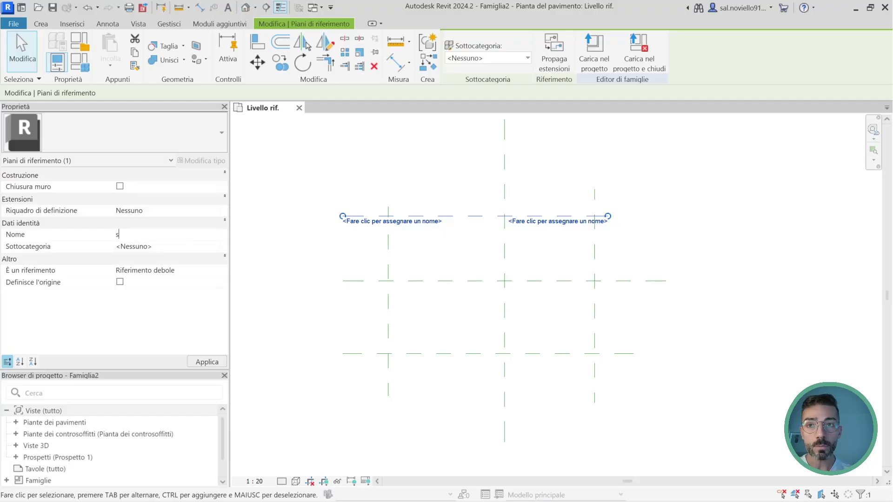
{"action": "type", "text": "puperiore"}
{"action": "key", "text": "Return"}
{"action": "left_click", "coordinate": [470, 354]}
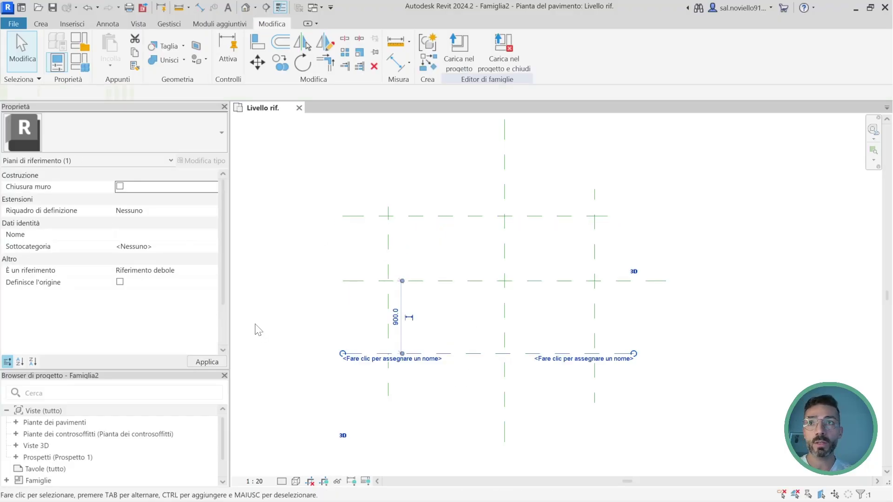
{"action": "left_click", "coordinate": [142, 236]}
{"action": "type", "text": "sotot"}
{"action": "left_click", "coordinate": [576, 324]}
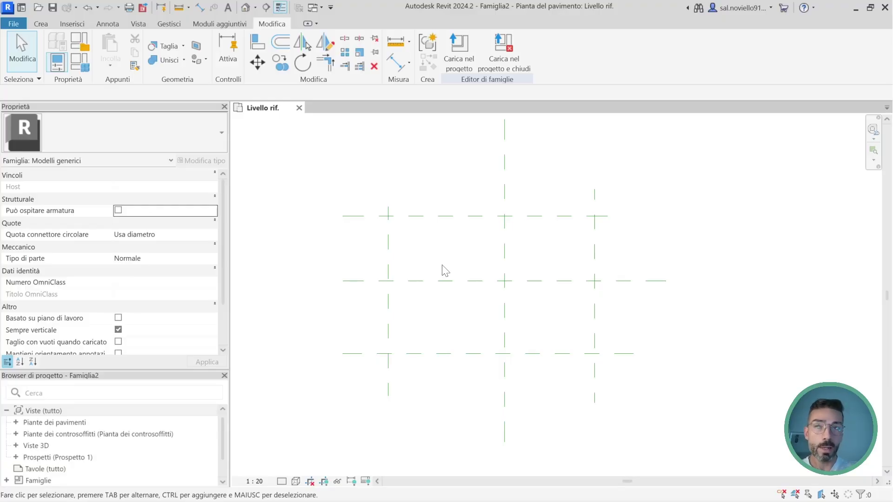
Place a 2555 aligned dimension between the left and right vertical planes.
{"action": "left_click", "coordinate": [110, 26]}
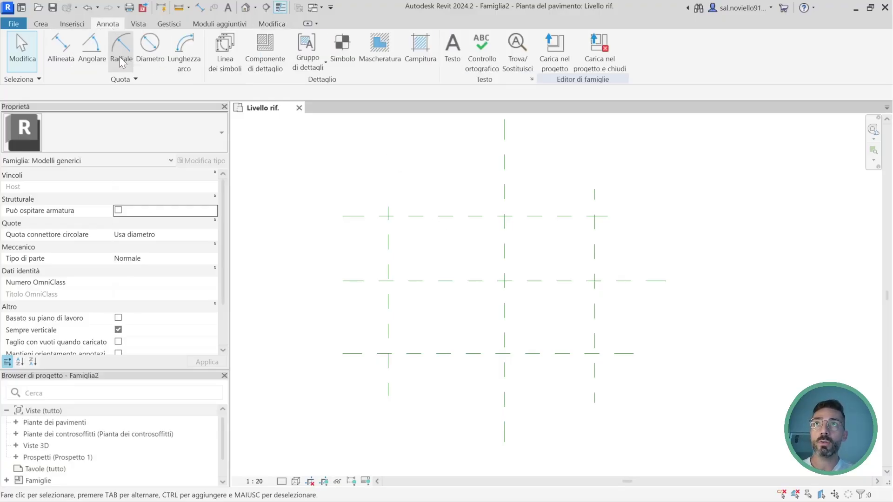
{"action": "left_click", "coordinate": [70, 58]}
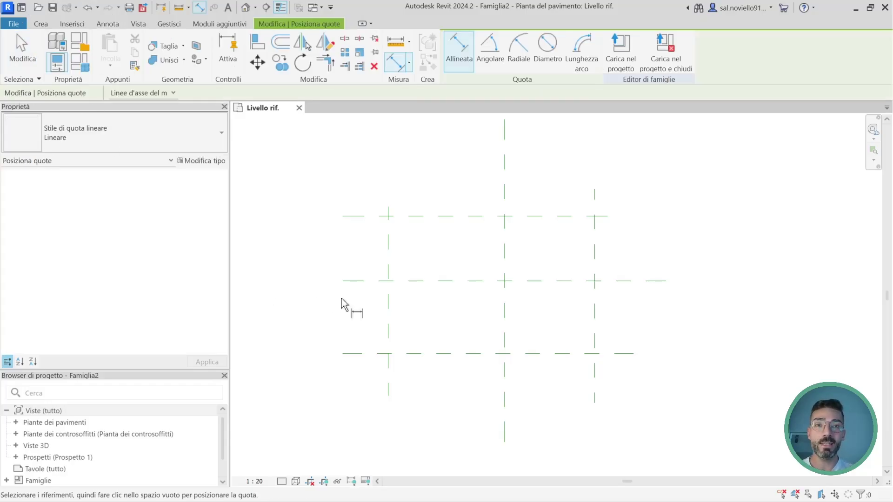
{"action": "left_click", "coordinate": [395, 372]}
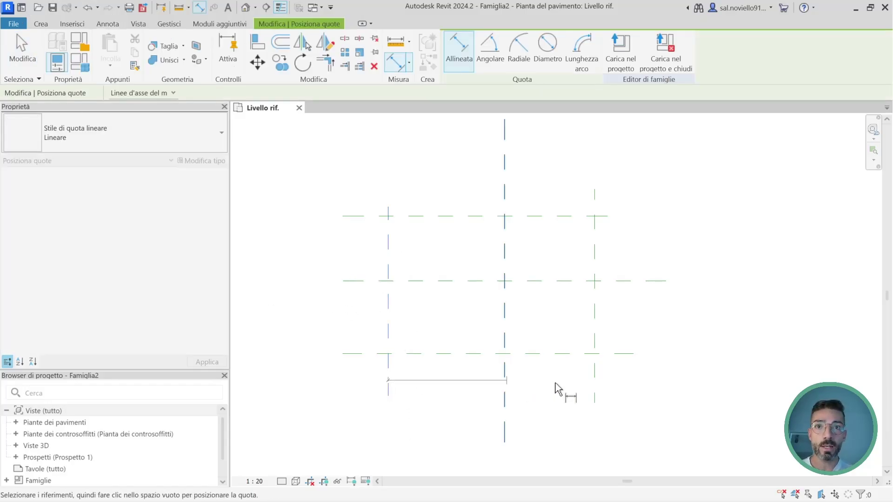
{"action": "left_click", "coordinate": [595, 391]}
{"action": "scroll", "coordinate": [600, 388], "scroll_direction": "down", "scroll_amount": 2}
{"action": "left_click", "coordinate": [603, 388]}
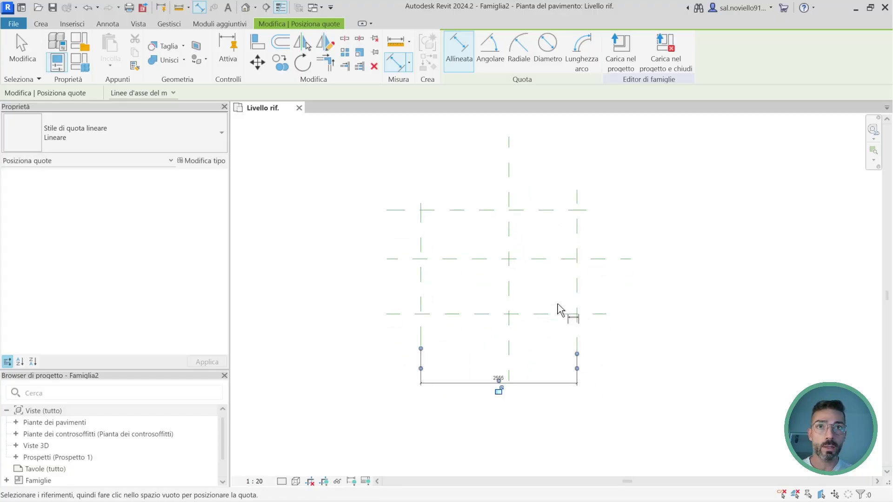
{"action": "scroll", "coordinate": [414, 365], "scroll_direction": "up", "scroll_amount": 2}
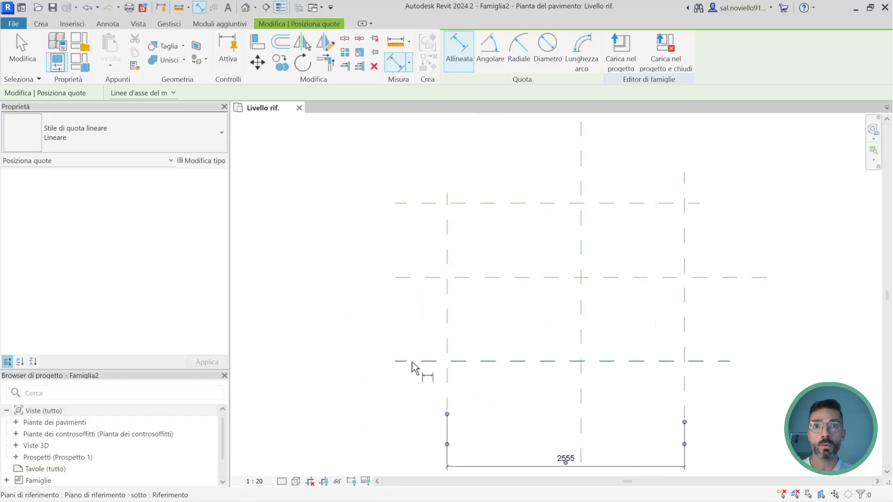
{"action": "scroll", "coordinate": [419, 365], "scroll_direction": "down", "scroll_amount": 1}
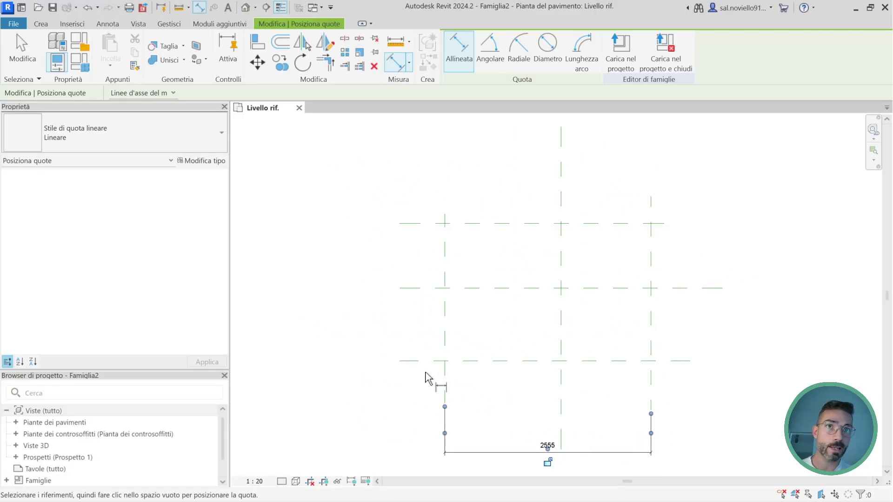
Add a vertical 1700 dimension between the horizontal planes, then select the 2555 dimension.
{"action": "left_click", "coordinate": [409, 361]}
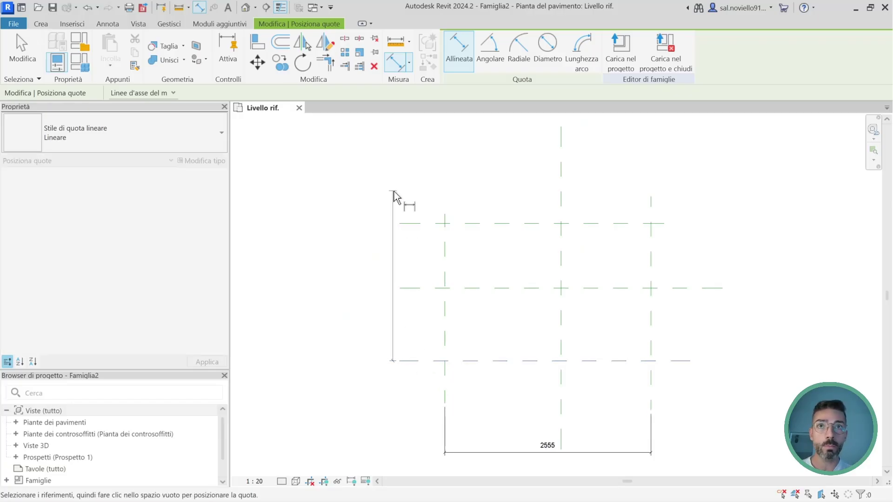
{"action": "left_click", "coordinate": [409, 224]}
{"action": "left_click", "coordinate": [358, 232]}
{"action": "key", "text": "Escape"}
{"action": "key", "text": "Escape"}
{"action": "scroll", "coordinate": [421, 297], "scroll_direction": "down", "scroll_amount": 1}
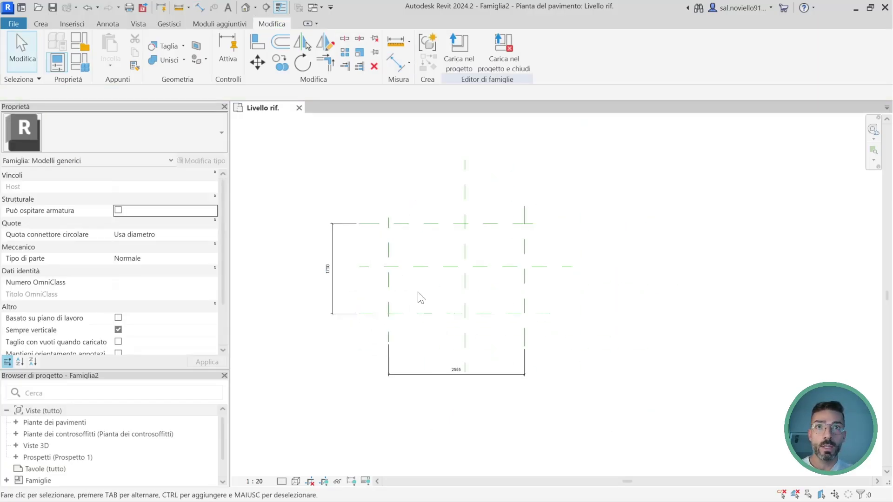
{"action": "scroll", "coordinate": [325, 362], "scroll_direction": "up", "scroll_amount": 1}
{"action": "scroll", "coordinate": [442, 381], "scroll_direction": "up", "scroll_amount": 1}
{"action": "left_click", "coordinate": [558, 396]}
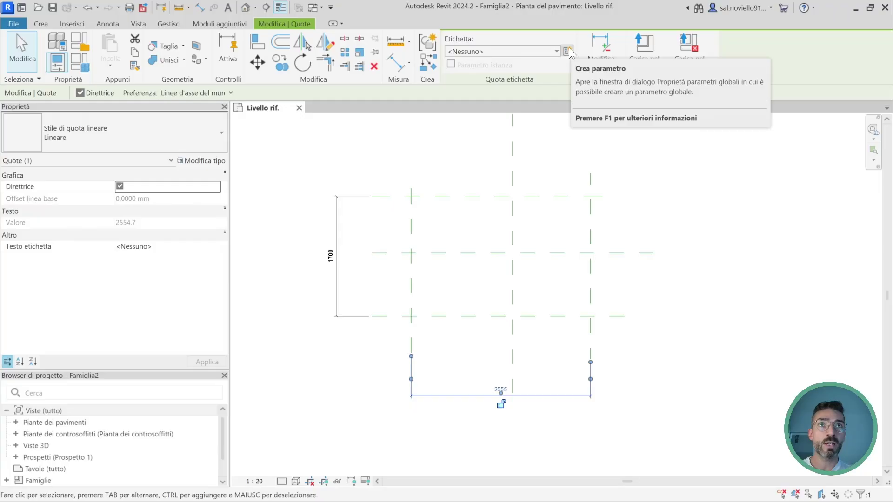
Label the 2555 width dimension with a new type parameter named larghezza.
{"action": "left_click", "coordinate": [567, 51]}
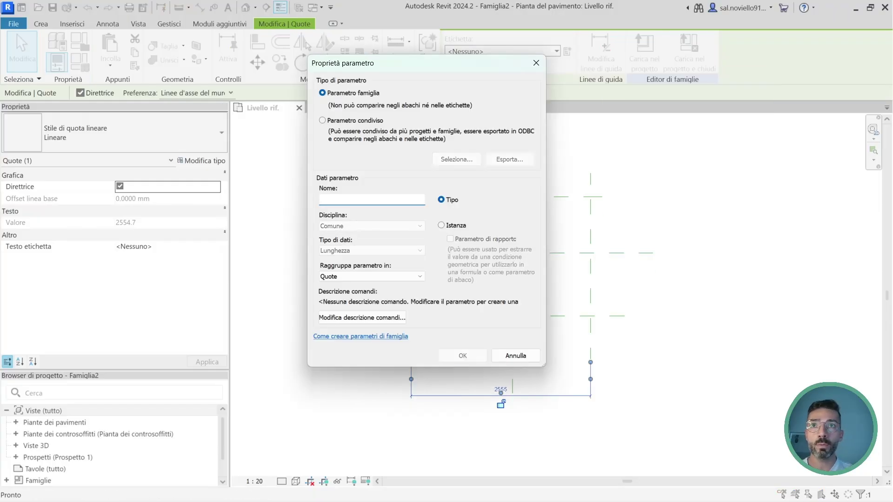
{"action": "type", "text": "larghe"}
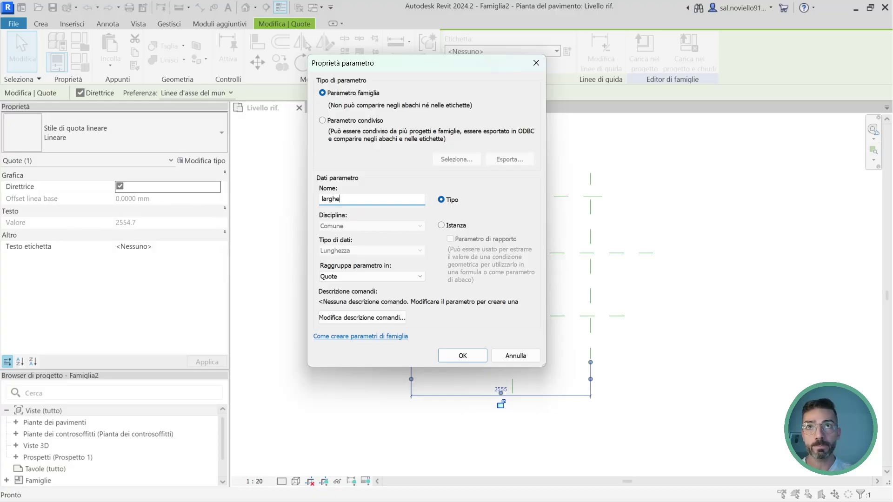
{"action": "type", "text": "zza"}
{"action": "left_click", "coordinate": [451, 200]}
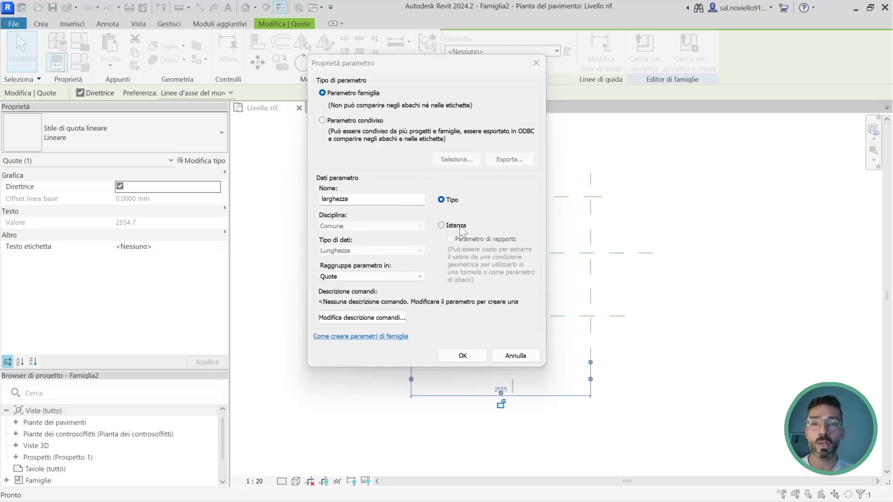
{"action": "left_click", "coordinate": [457, 202]}
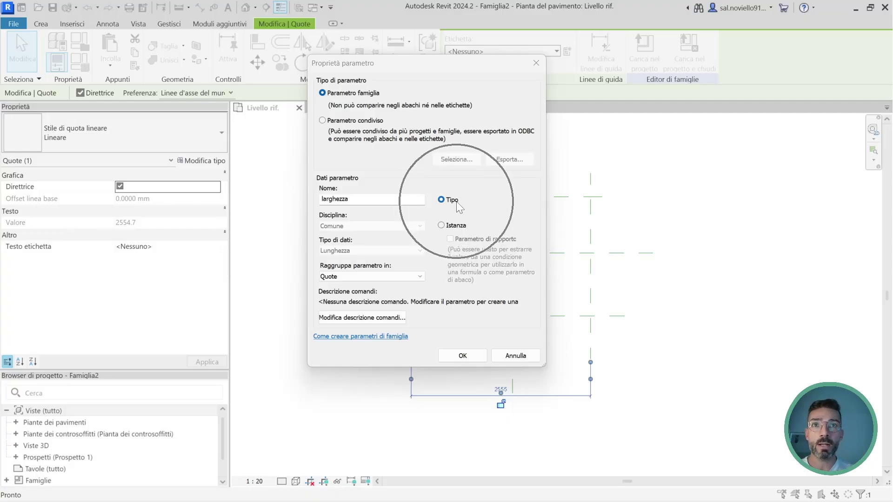
{"action": "left_click", "coordinate": [470, 356]}
{"action": "left_click", "coordinate": [510, 432]}
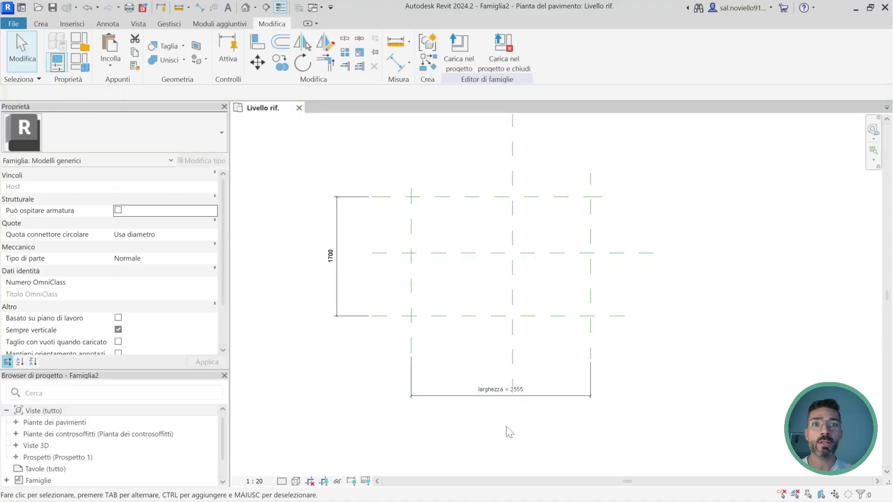
{"action": "left_click_drag", "start_coordinate": [344, 354], "coordinate": [641, 440]}
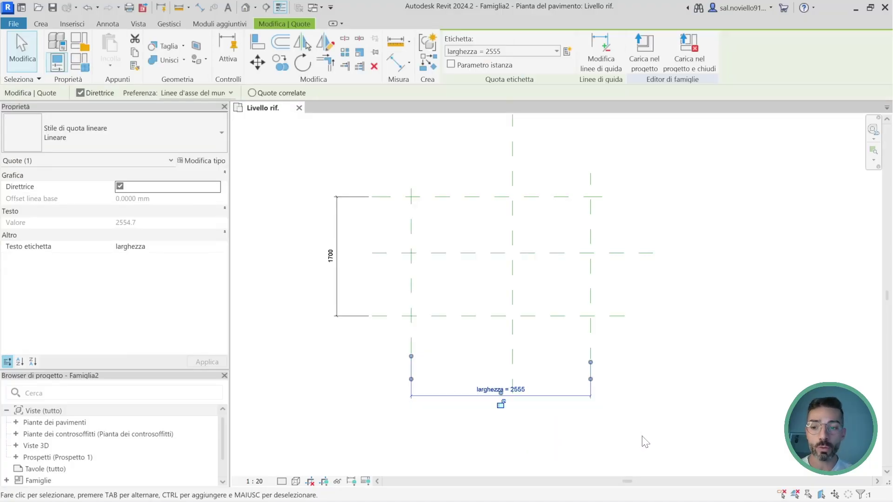
{"action": "left_click", "coordinate": [341, 422]}
Label the 1700 depth dimension with a new type parameter named profondità.
{"action": "left_click", "coordinate": [331, 256]}
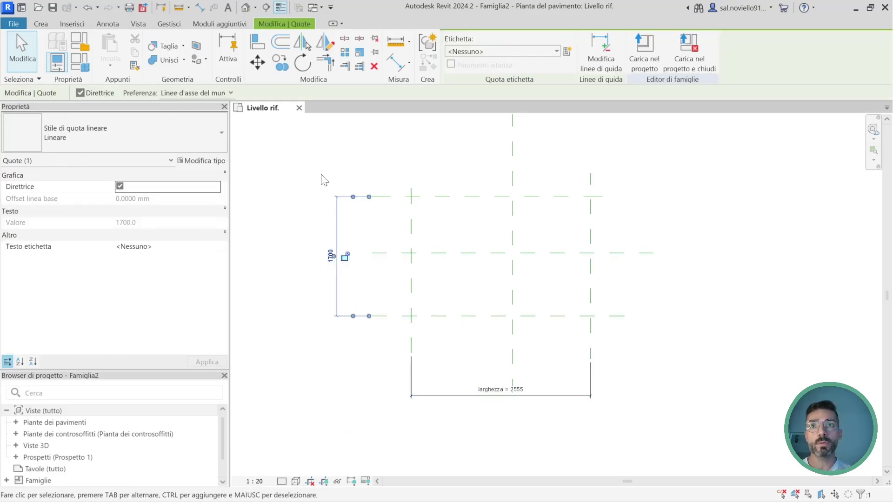
{"action": "scroll", "coordinate": [354, 232], "scroll_direction": "up", "scroll_amount": 2}
{"action": "scroll", "coordinate": [325, 218], "scroll_direction": "down", "scroll_amount": 2}
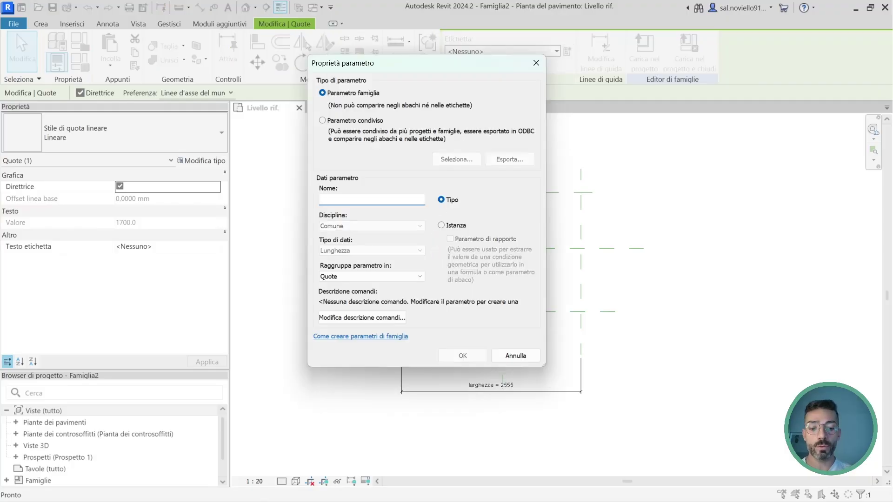
{"action": "type", "text": "profondita'"}
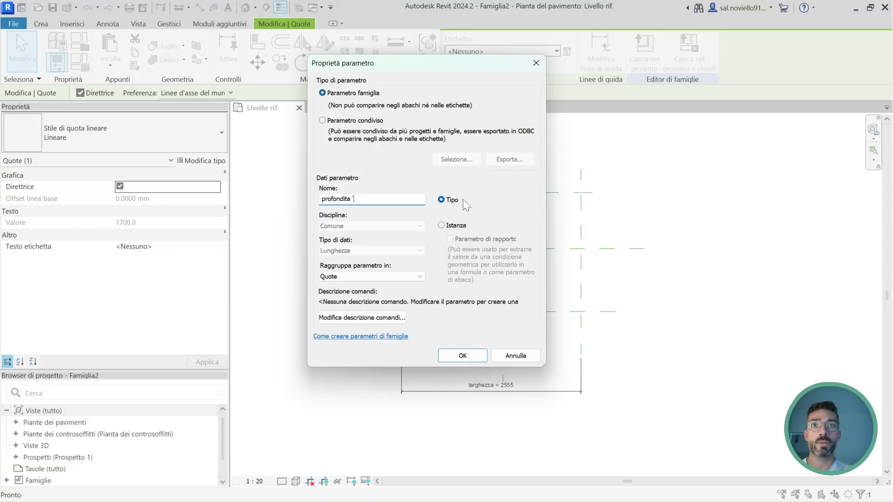
{"action": "left_click", "coordinate": [450, 203]}
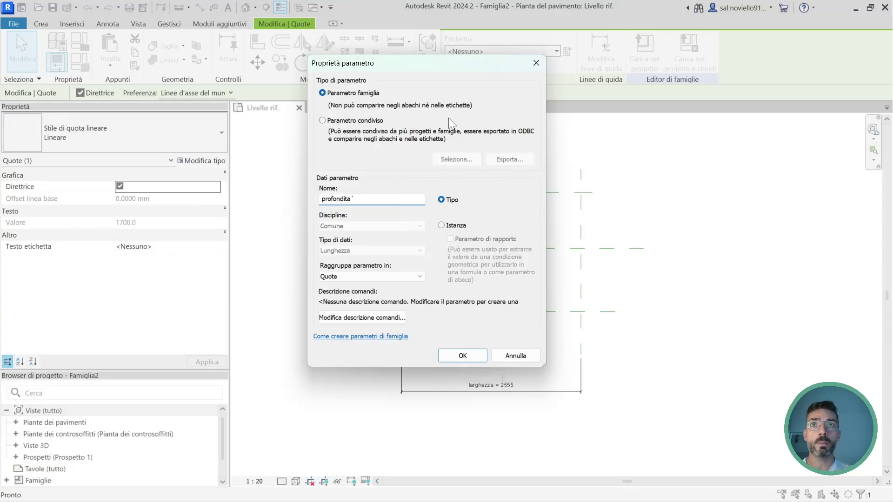
{"action": "left_click", "coordinate": [350, 94]}
{"action": "left_click", "coordinate": [463, 355]}
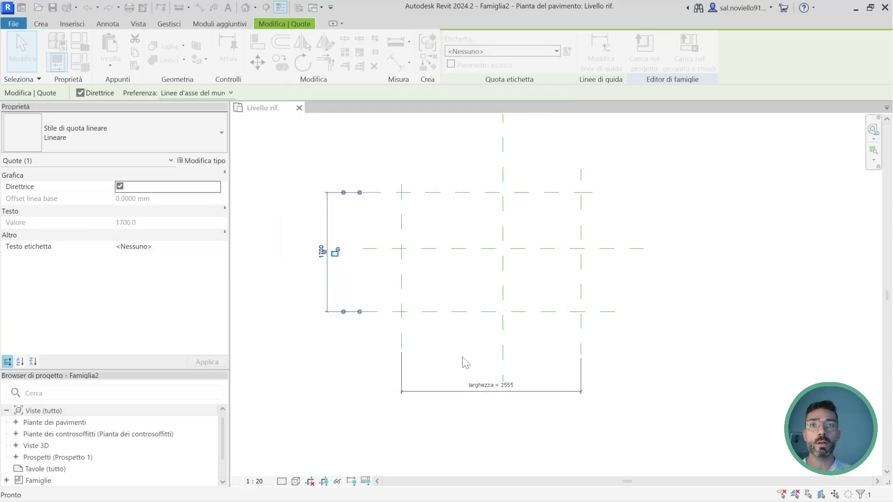
{"action": "left_click", "coordinate": [379, 299]}
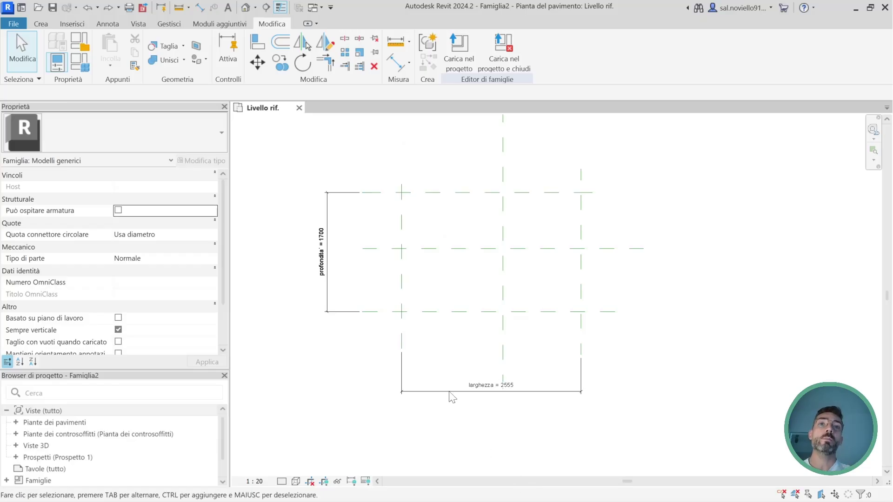
Dimension the left, centre and right vertical planes and set the segments equal (EQ).
{"action": "key", "text": "d"}
{"action": "key", "text": "i"}
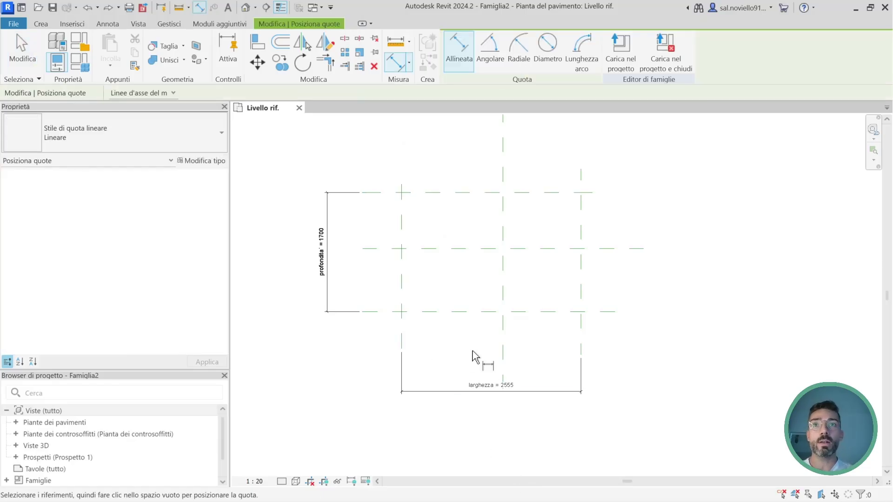
{"action": "scroll", "coordinate": [488, 357], "scroll_direction": "up", "scroll_amount": 1}
{"action": "left_click", "coordinate": [388, 343]}
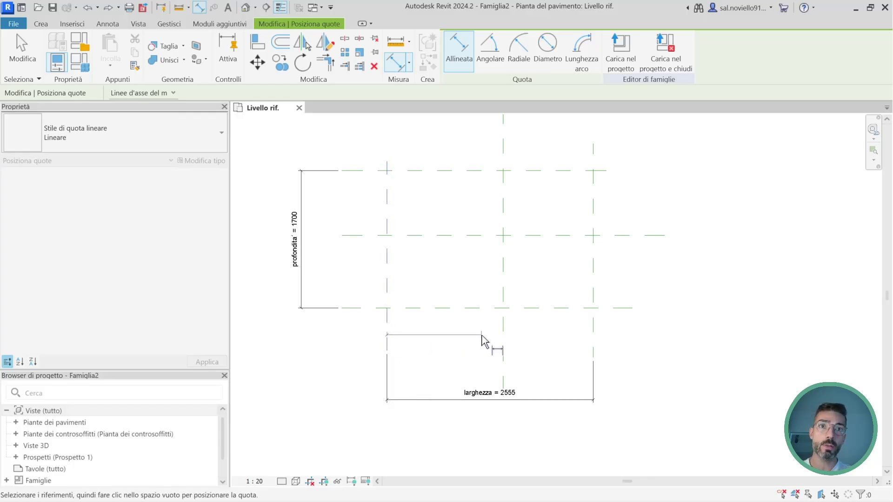
{"action": "left_click", "coordinate": [504, 343]}
{"action": "left_click", "coordinate": [593, 343]}
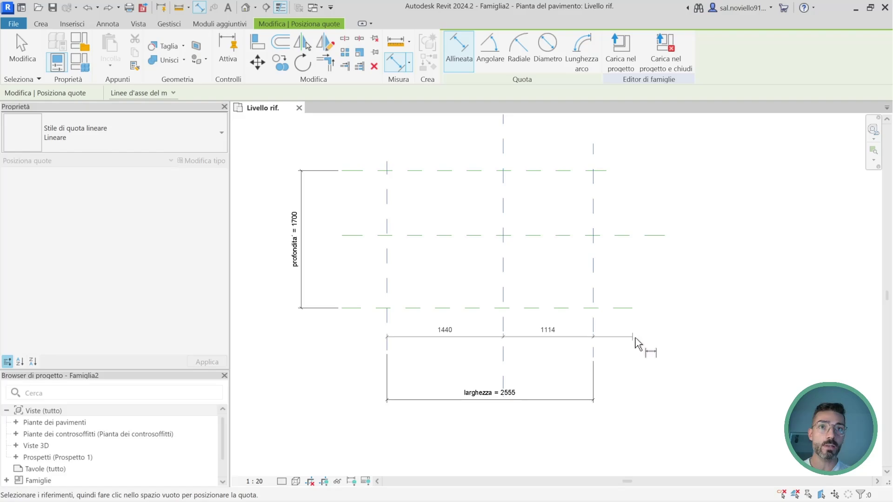
{"action": "left_click", "coordinate": [500, 337]}
{"action": "scroll", "coordinate": [495, 351], "scroll_direction": "down", "scroll_amount": 2}
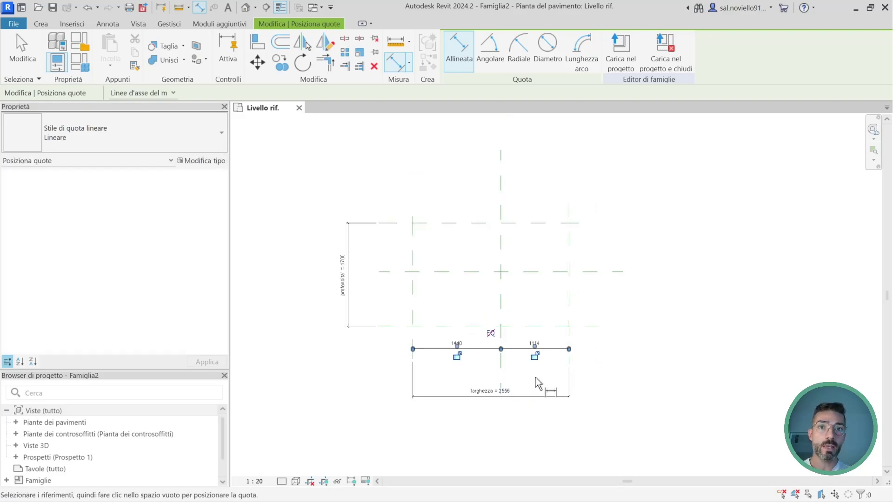
{"action": "scroll", "coordinate": [549, 379], "scroll_direction": "up", "scroll_amount": 1}
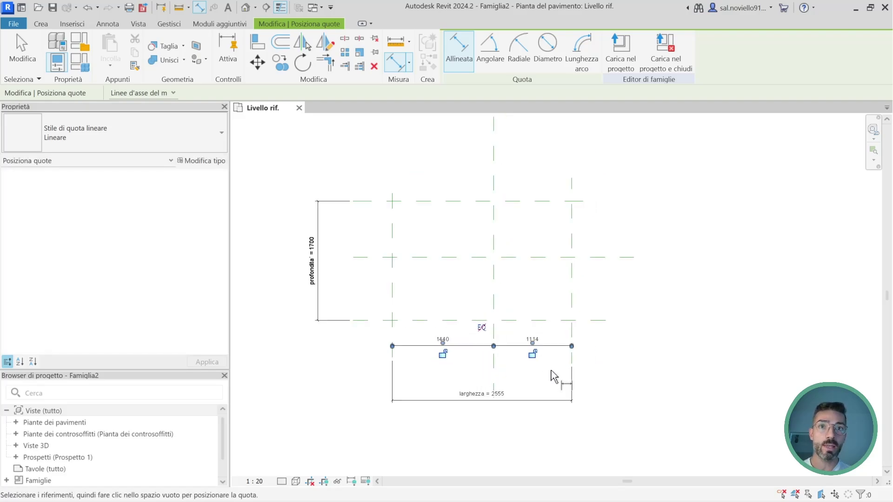
{"action": "left_click", "coordinate": [482, 327]}
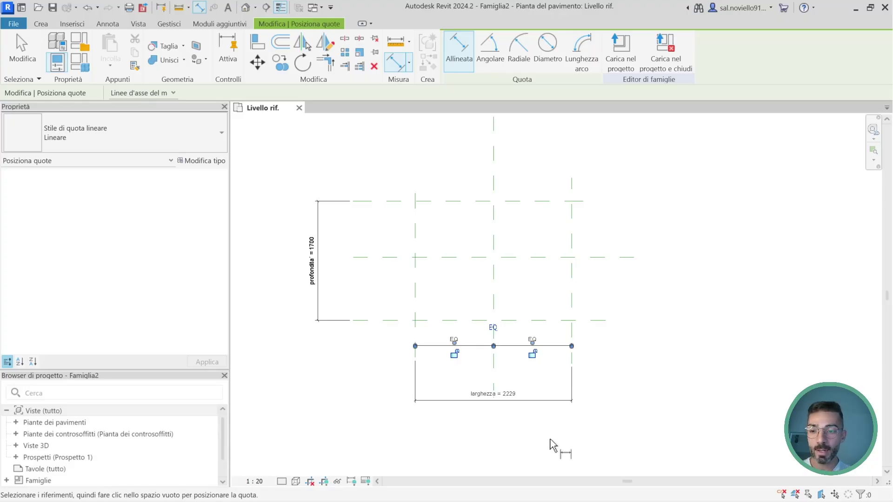
Dimension the top, centre and bottom horizontal planes and set them equal (EQ).
{"action": "left_click", "coordinate": [384, 202]}
{"action": "left_click", "coordinate": [376, 257]}
{"action": "left_click", "coordinate": [384, 320]}
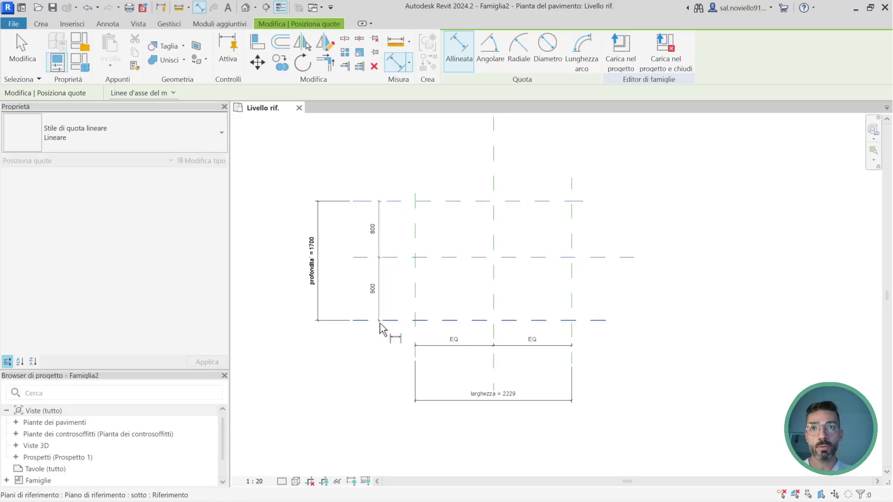
{"action": "left_click", "coordinate": [367, 277]}
{"action": "left_click", "coordinate": [386, 261]}
{"action": "key", "text": "Escape"}
{"action": "key", "text": "Escape"}
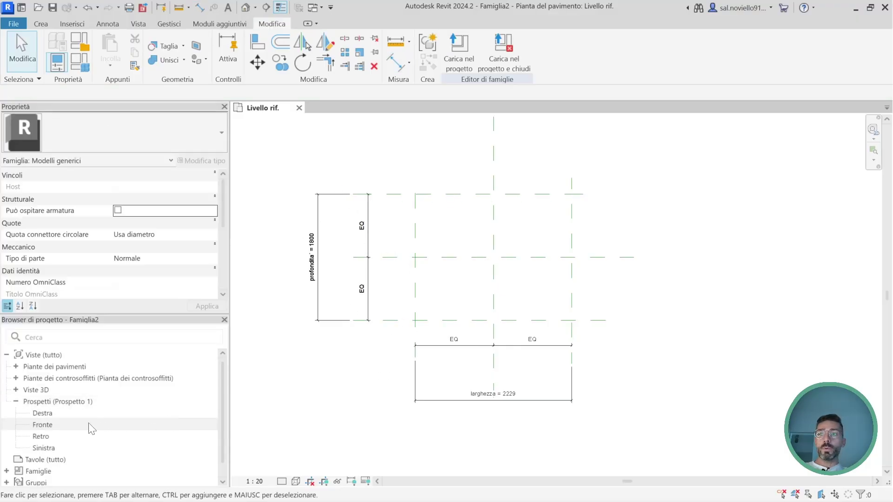
In the Fronte elevation, draw a horizontal reference plane above Livello rif.
{"action": "double_click", "coordinate": [49, 425]}
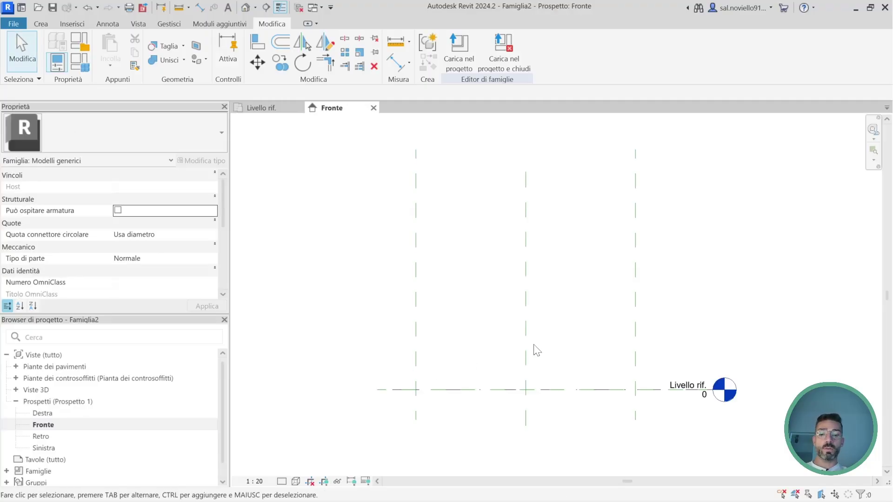
{"action": "key", "text": "r"}
{"action": "key", "text": "p"}
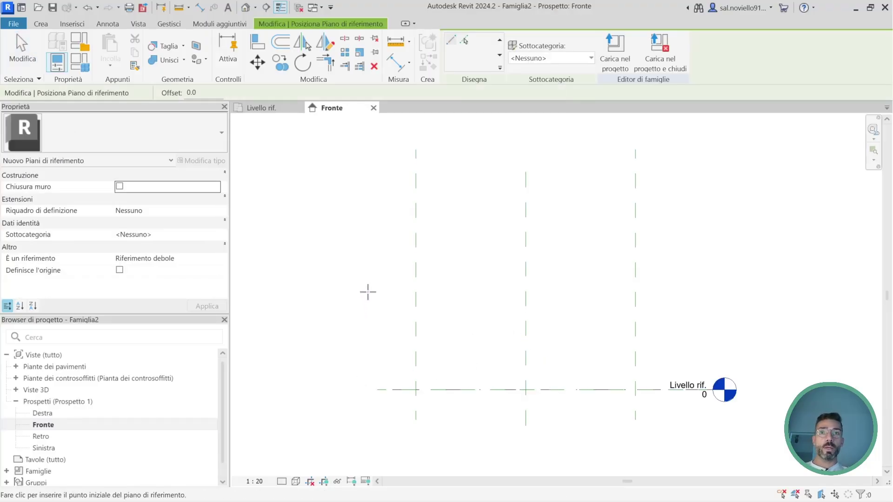
{"action": "left_click", "coordinate": [324, 291]}
{"action": "left_click", "coordinate": [692, 291]}
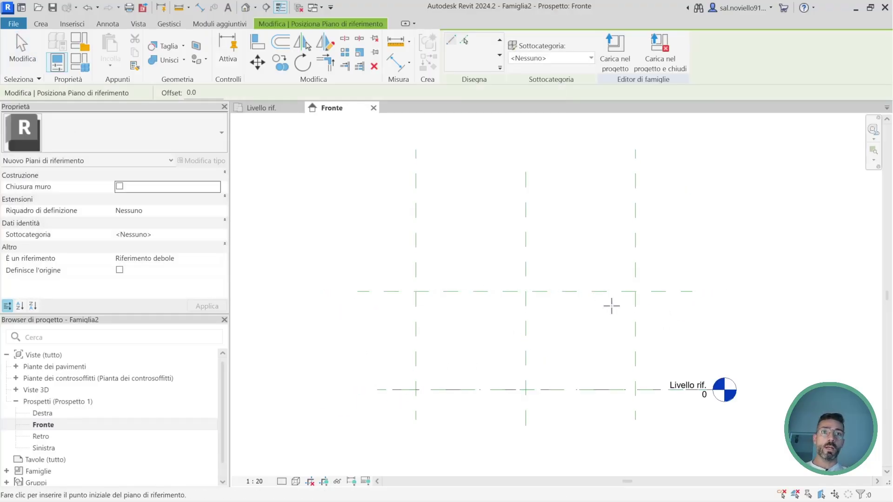
{"action": "key", "text": "Escape"}
{"action": "key", "text": "Escape"}
Dimension the new plane 1000 from the level and label it with type parameter altezza.
{"action": "key", "text": "d"}
{"action": "key", "text": "i"}
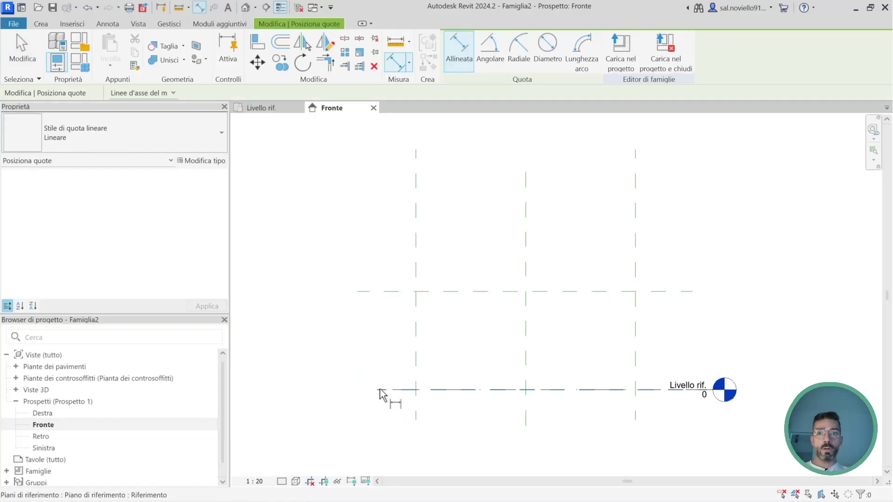
{"action": "left_click", "coordinate": [378, 389]}
{"action": "left_click", "coordinate": [379, 293]}
{"action": "left_click", "coordinate": [332, 289]}
{"action": "key", "text": "Escape"}
{"action": "type", "text": "altezza"}
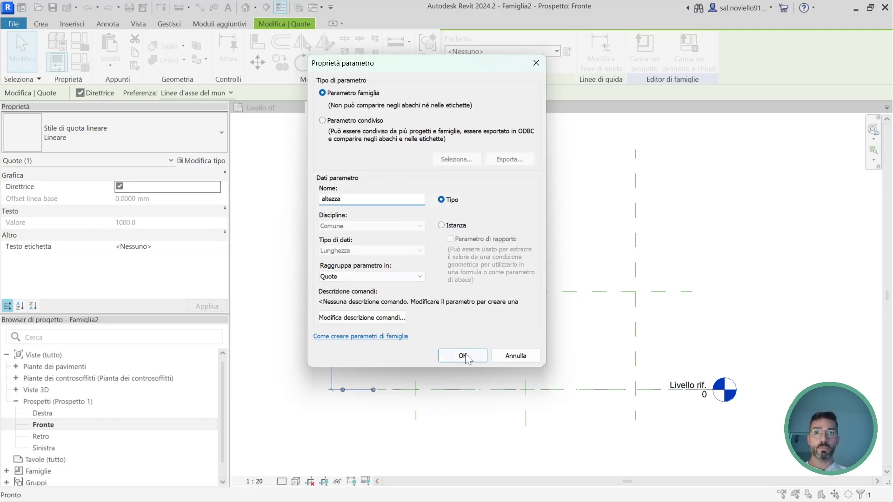
{"action": "left_click", "coordinate": [462, 355]}
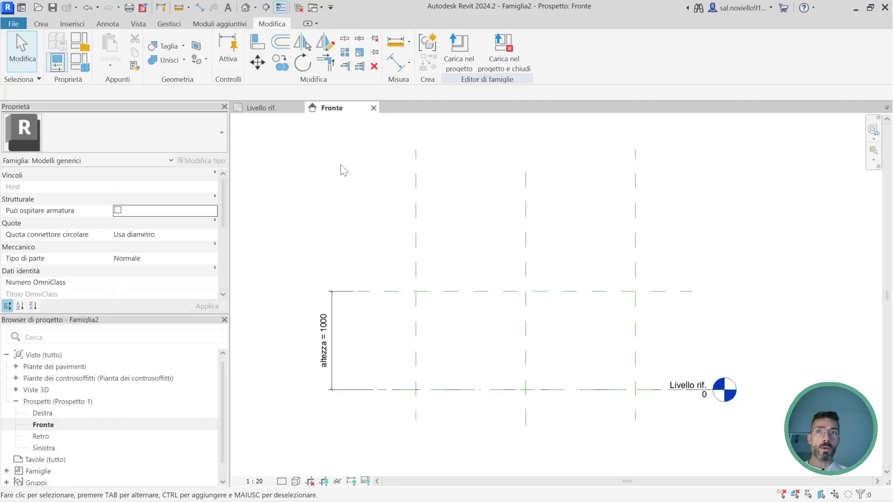
Return to the Livello rif. floor plan and start a new extrusion sketch.
{"action": "left_click", "coordinate": [272, 111]}
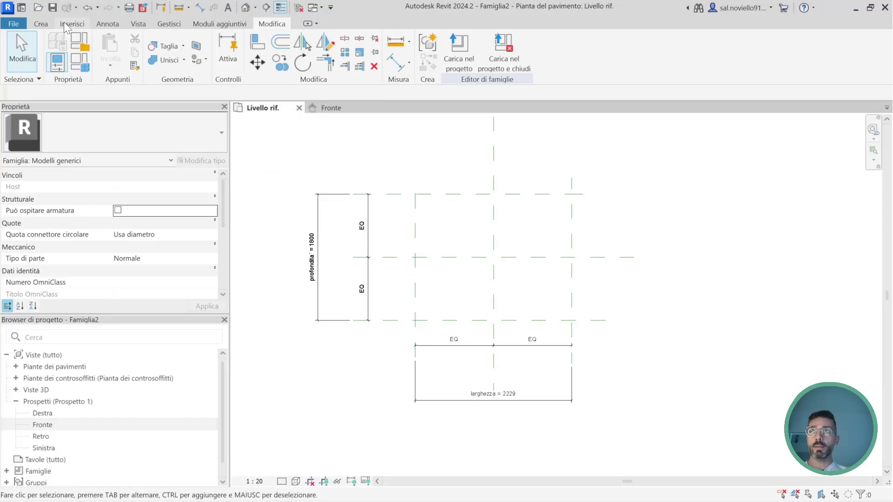
{"action": "left_click", "coordinate": [46, 25]}
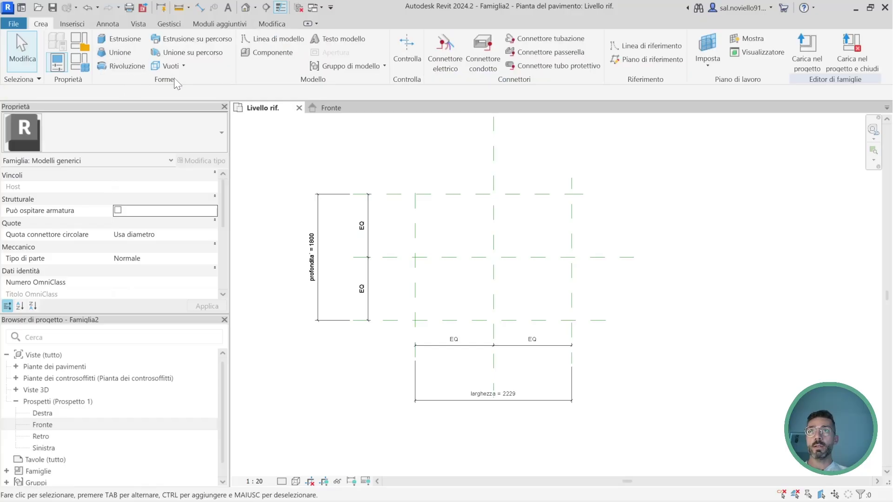
{"action": "left_click", "coordinate": [117, 40]}
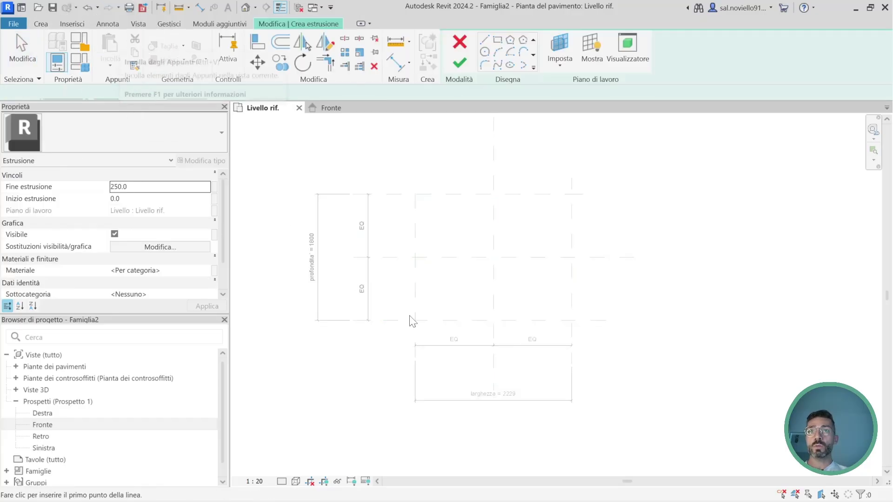
Sketch a 2000 × 1500 rectangle inside the reference planes, extrusion end 250.0.
{"action": "left_click", "coordinate": [498, 40]}
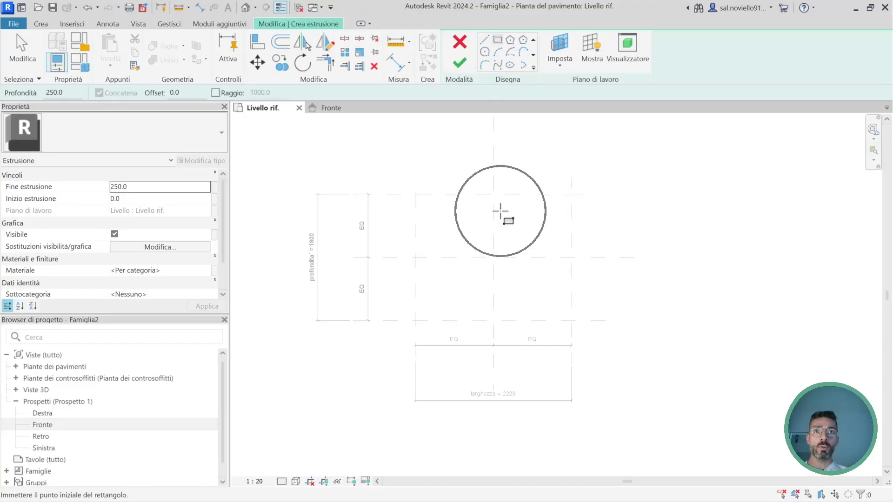
{"action": "scroll", "coordinate": [535, 245], "scroll_direction": "up", "scroll_amount": 1}
{"action": "left_click", "coordinate": [386, 189]}
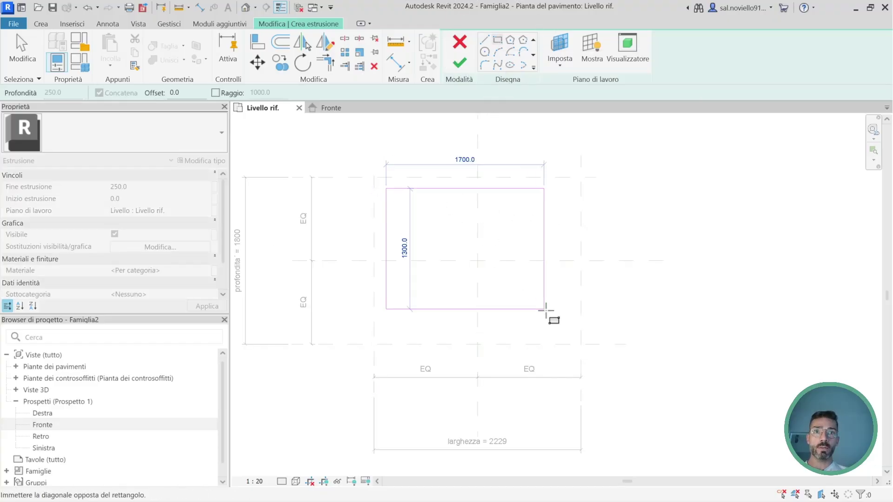
{"action": "left_click", "coordinate": [571, 328]}
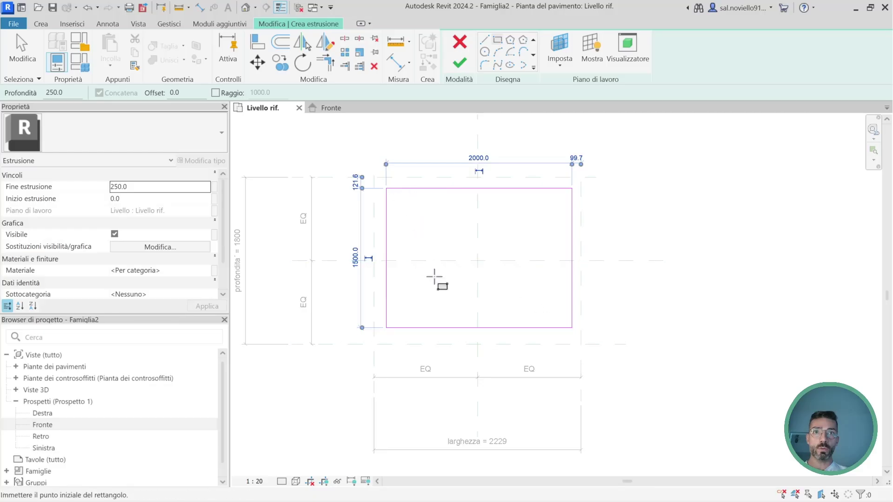
{"action": "key", "text": "Escape"}
{"action": "key", "text": "Escape"}
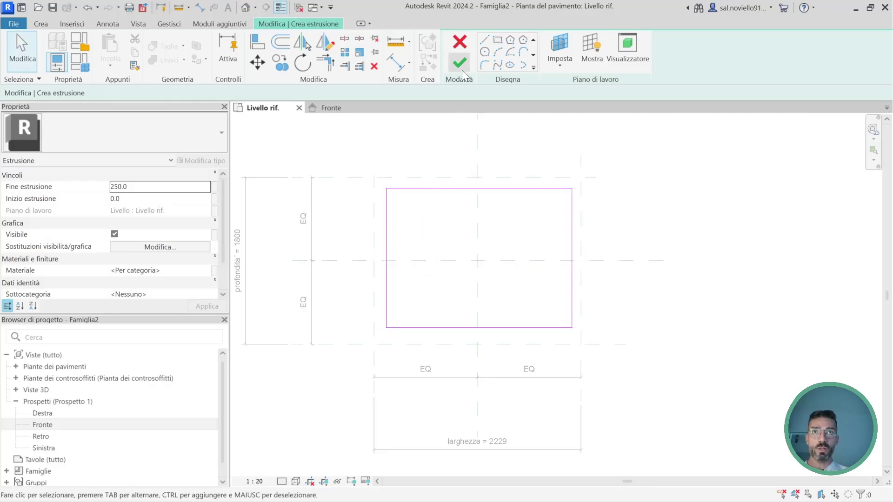
{"action": "scroll", "coordinate": [396, 184], "scroll_direction": "up", "scroll_amount": 1}
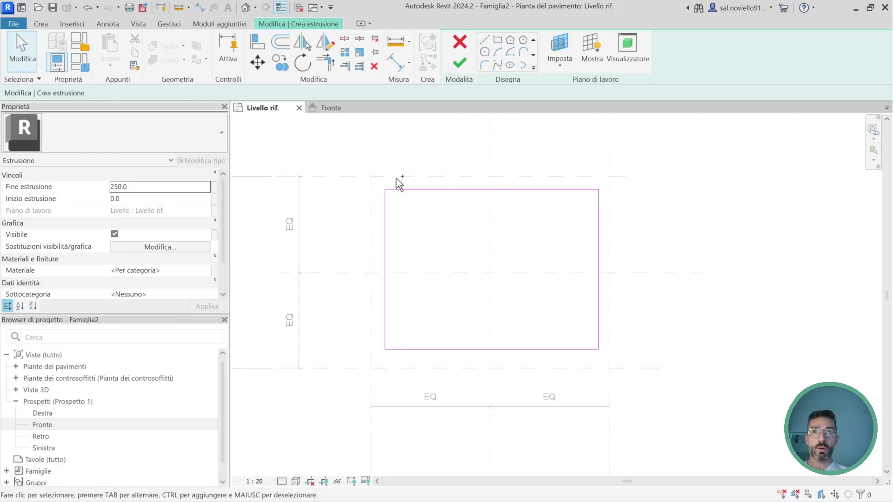
{"action": "left_click", "coordinate": [396, 179]}
{"action": "left_click", "coordinate": [375, 207]}
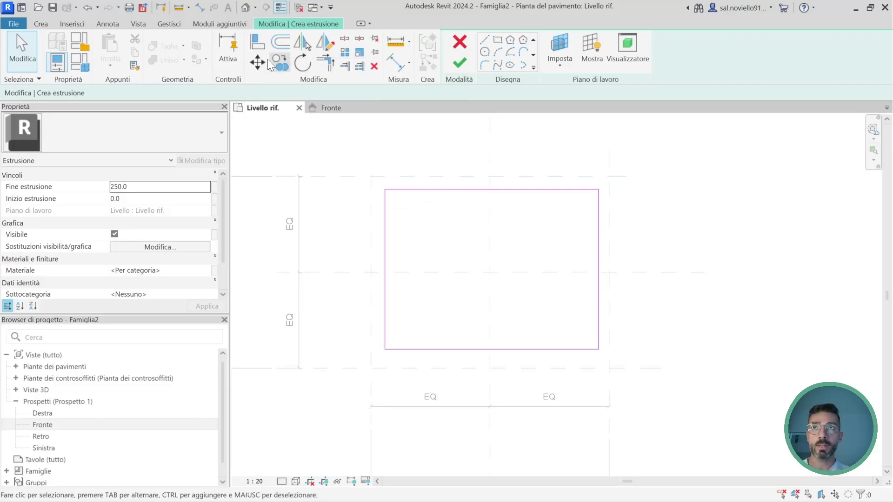
Align the rectangle's left, bottom, right and top edges onto their surrounding reference planes.
{"action": "left_click", "coordinate": [259, 44]}
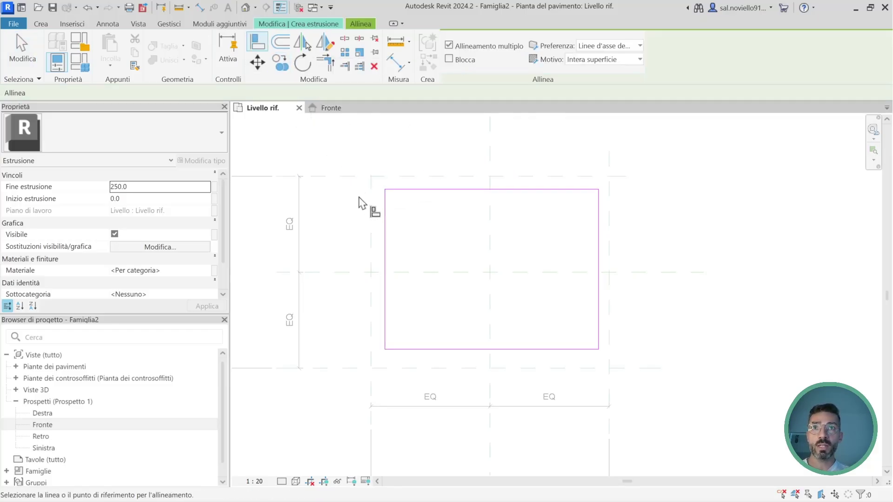
{"action": "left_click", "coordinate": [370, 226]}
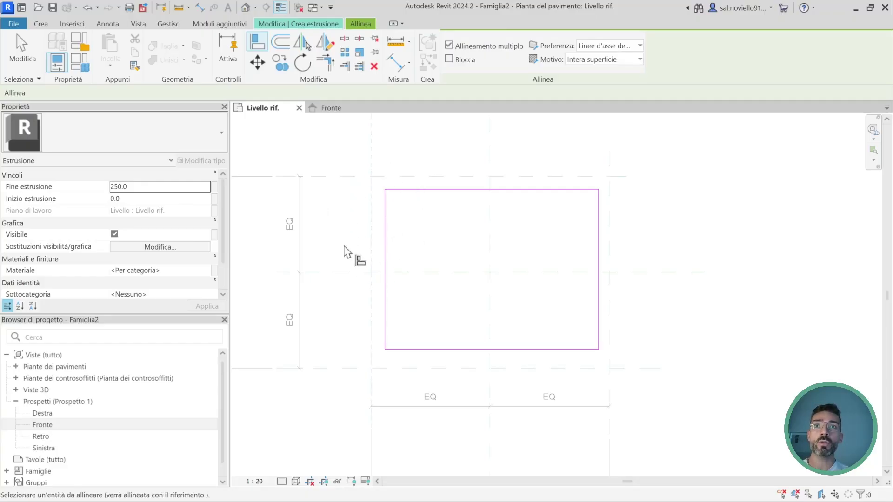
{"action": "left_click", "coordinate": [386, 254]}
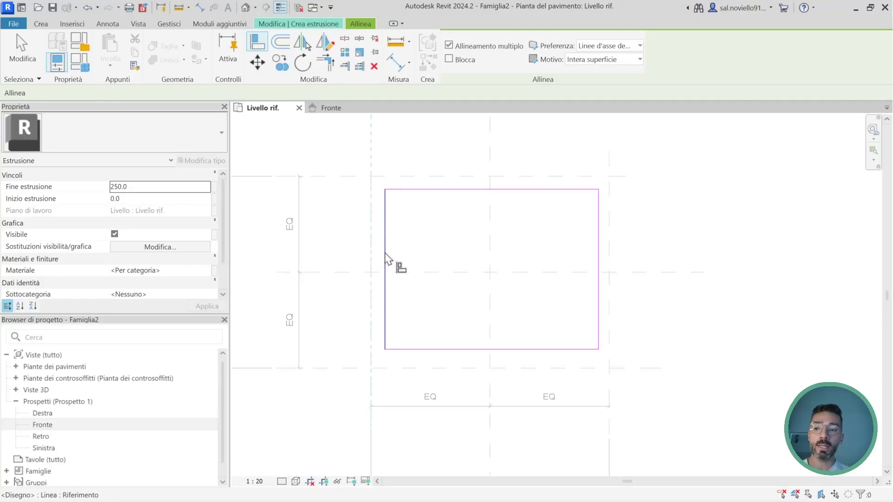
{"action": "left_click", "coordinate": [386, 255]}
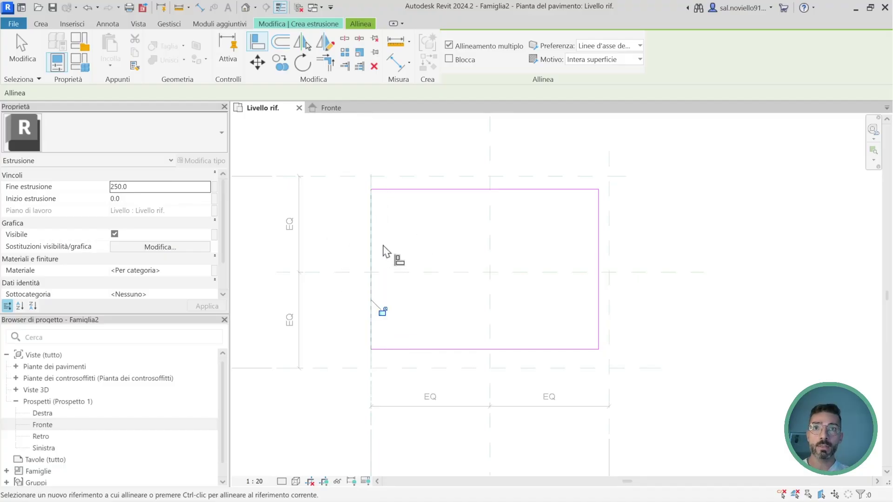
{"action": "left_click", "coordinate": [386, 314]}
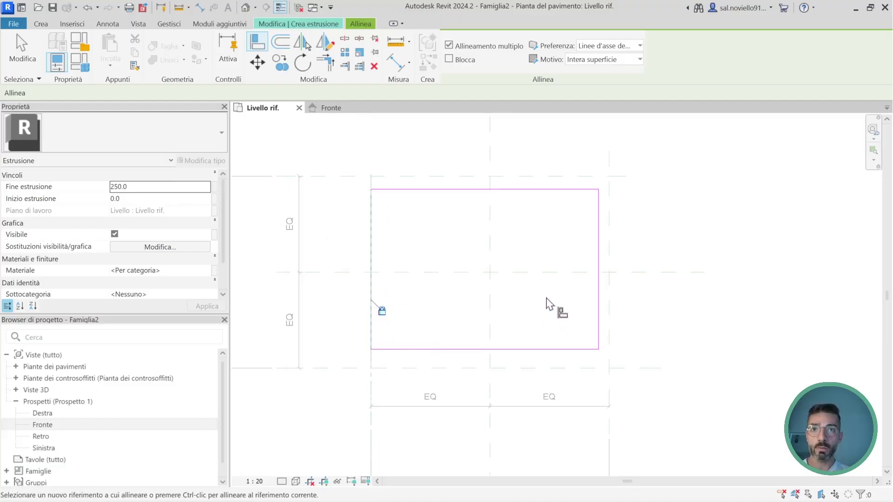
{"action": "key", "text": "Escape"}
{"action": "left_click", "coordinate": [451, 368]}
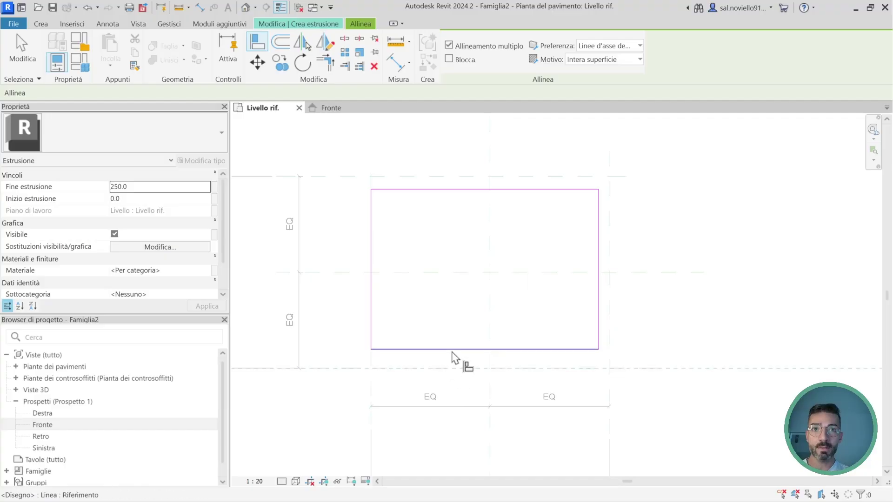
{"action": "left_click", "coordinate": [463, 350]}
{"action": "left_click", "coordinate": [609, 310]}
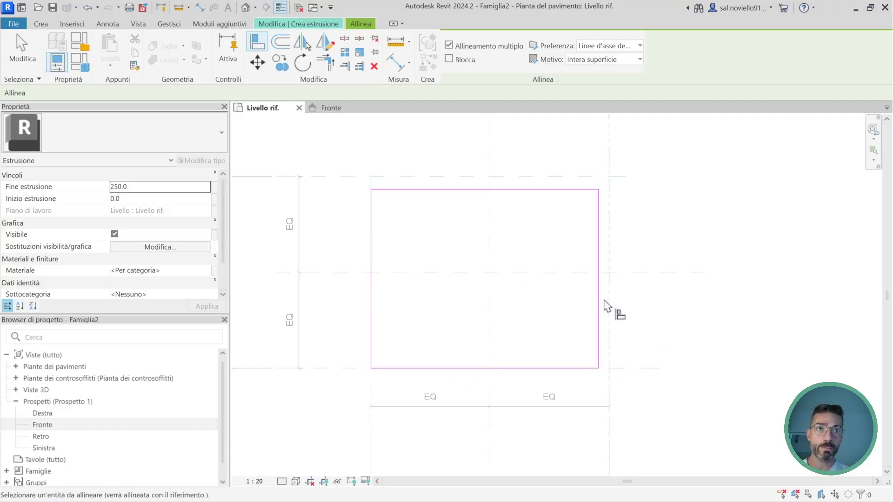
{"action": "left_click", "coordinate": [520, 177]}
{"action": "left_click", "coordinate": [534, 190]}
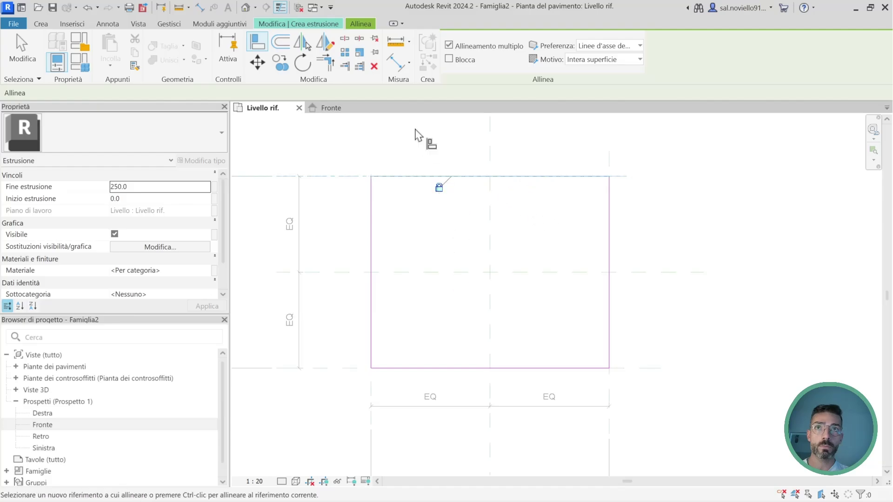
{"action": "left_click", "coordinate": [255, 28]}
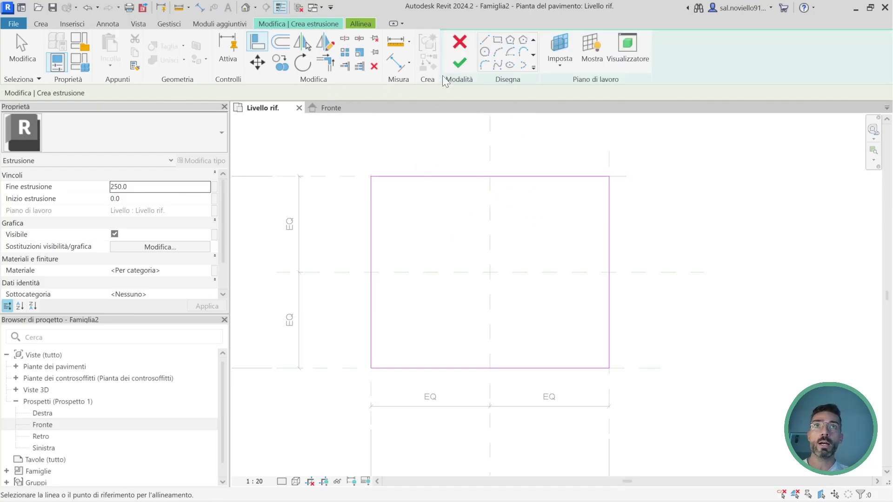
Finish the extrusion sketch and bring up the Fronte elevation framing the extrusion.
{"action": "left_click", "coordinate": [461, 67]}
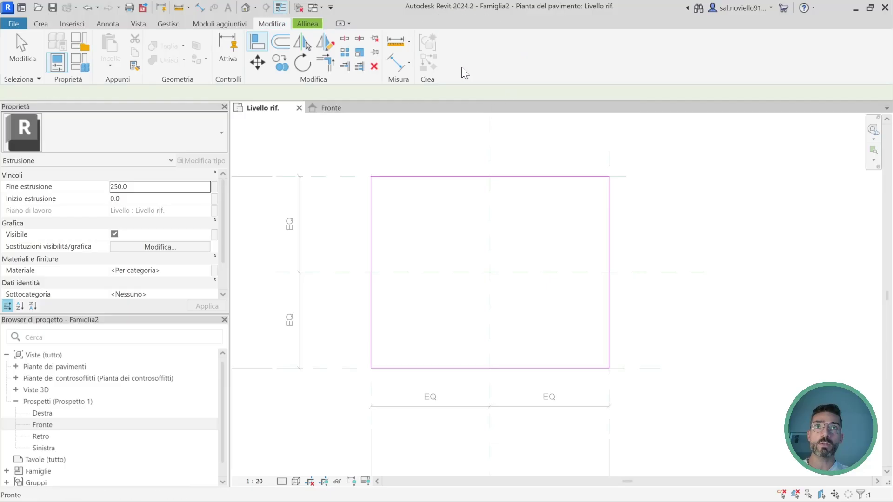
{"action": "left_click", "coordinate": [56, 442]}
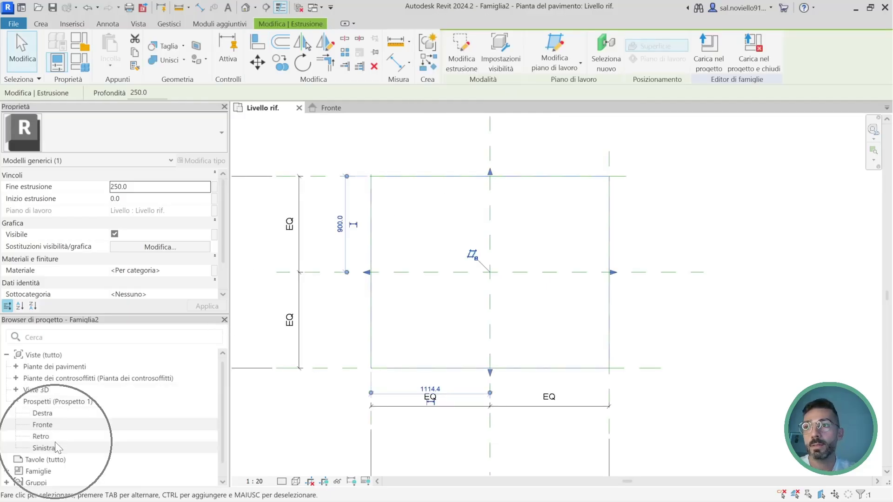
{"action": "left_click", "coordinate": [343, 108]}
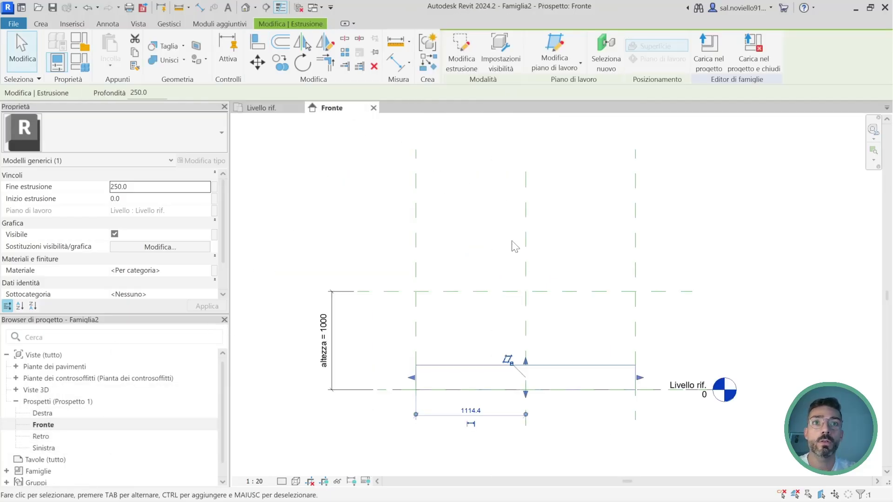
{"action": "left_click", "coordinate": [494, 336]}
{"action": "middle_click_drag", "start_coordinate": [495, 349], "coordinate": [455, 327]}
Drag the extrusion's top up to the altezza reference plane, giving extrusion end 1000.
{"action": "left_click", "coordinate": [459, 343]}
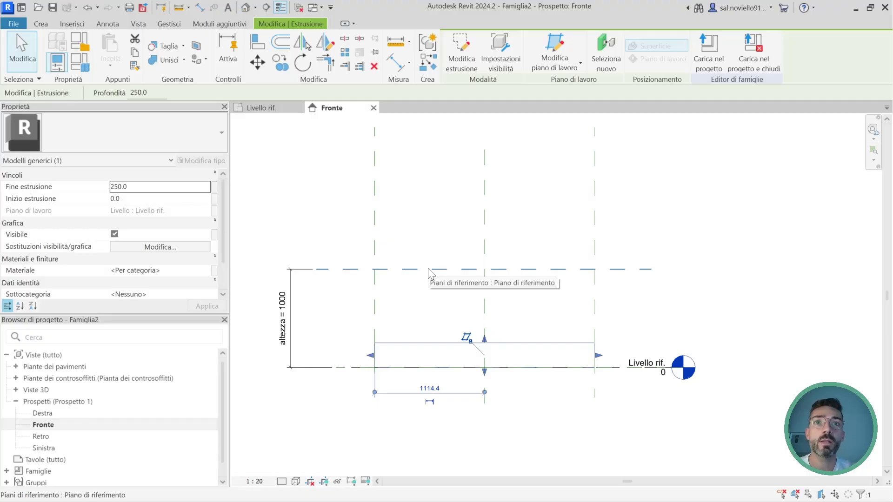
{"action": "scroll", "coordinate": [487, 339], "scroll_direction": "up", "scroll_amount": 2}
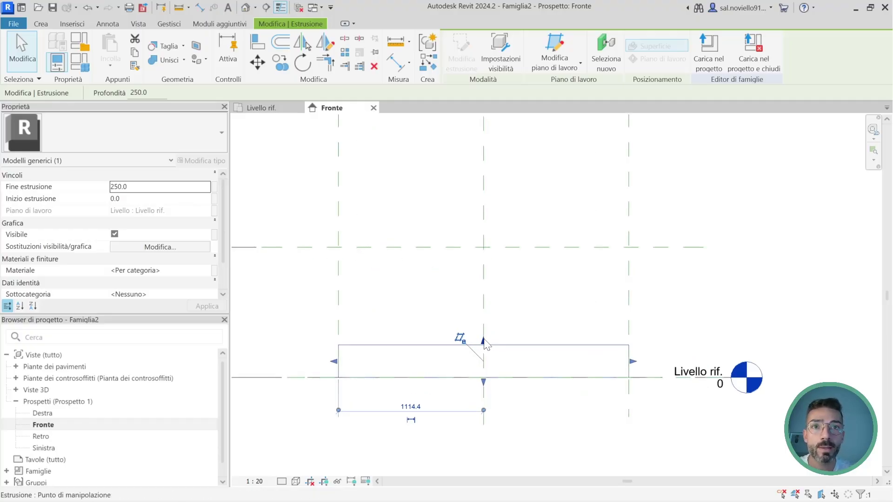
{"action": "left_click_drag", "start_coordinate": [484, 345], "coordinate": [489, 259]}
{"action": "scroll", "coordinate": [483, 339], "scroll_direction": "down", "scroll_amount": 1}
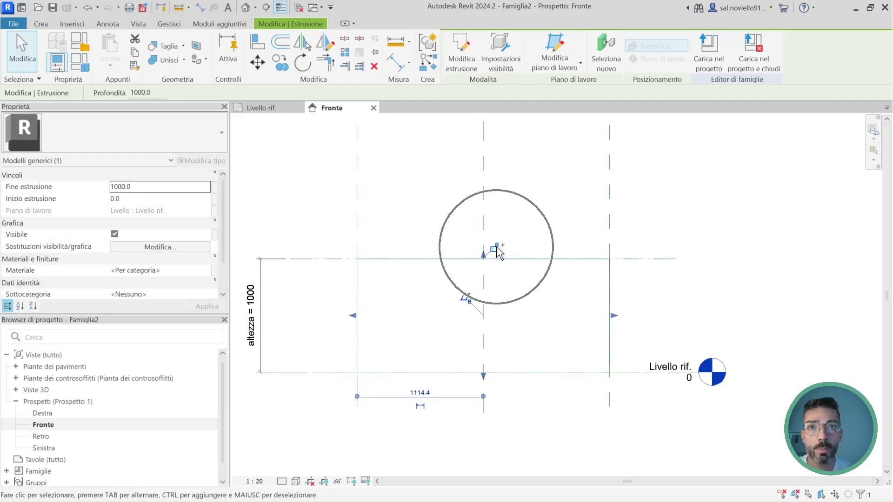
{"action": "left_click", "coordinate": [779, 250]}
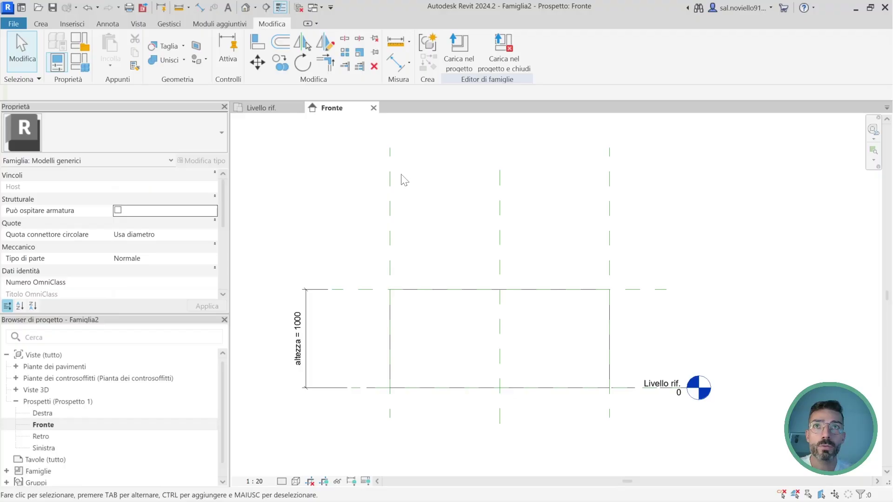
In the family 3D view, set the altezza type parameter to 500 and apply it.
{"action": "left_click", "coordinate": [246, 8]}
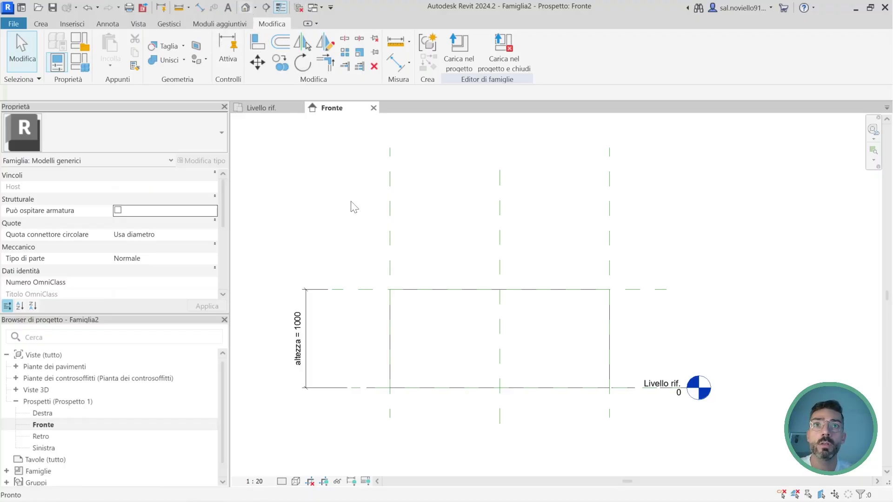
{"action": "mouse_move", "coordinate": [467, 248]}
{"action": "middle_mouse_down", "text": "shift"}
{"action": "mouse_move", "coordinate": [448, 259]}
{"action": "mouse_move", "coordinate": [598, 247]}
{"action": "middle_mouse_up", "text": "shift"}
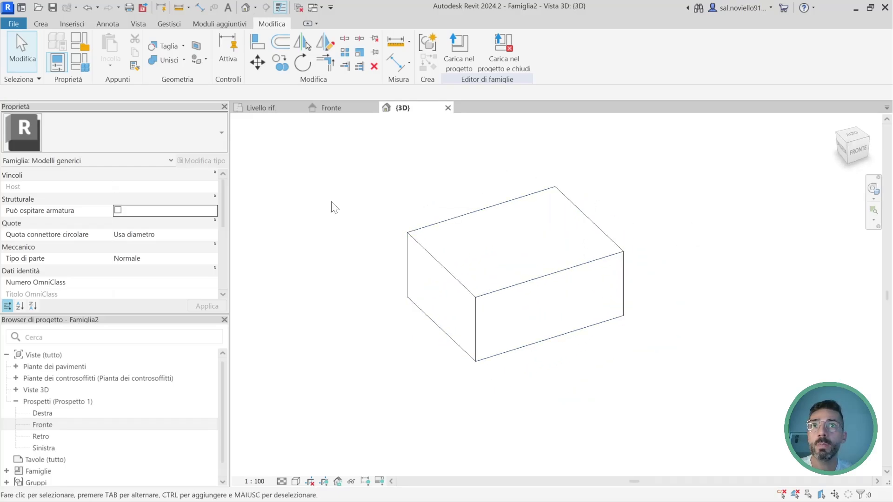
{"action": "middle_click_drag", "start_coordinate": [334, 208], "coordinate": [415, 220]}
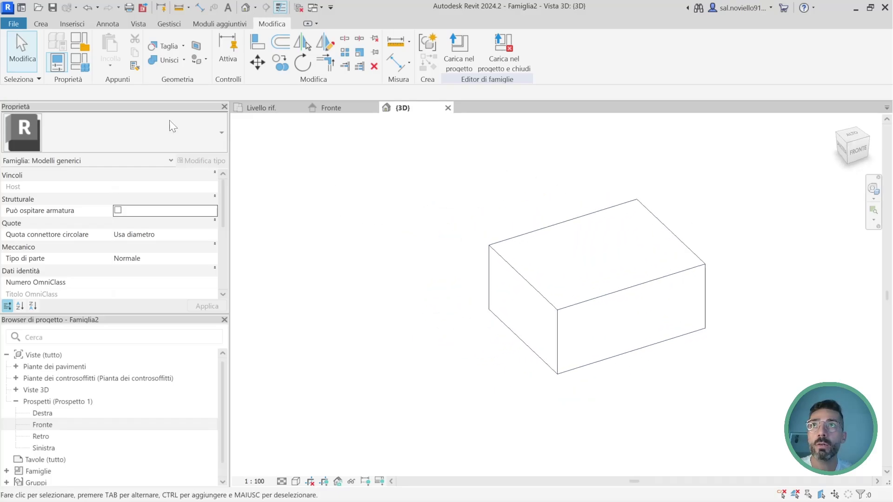
{"action": "left_click", "coordinate": [86, 71]}
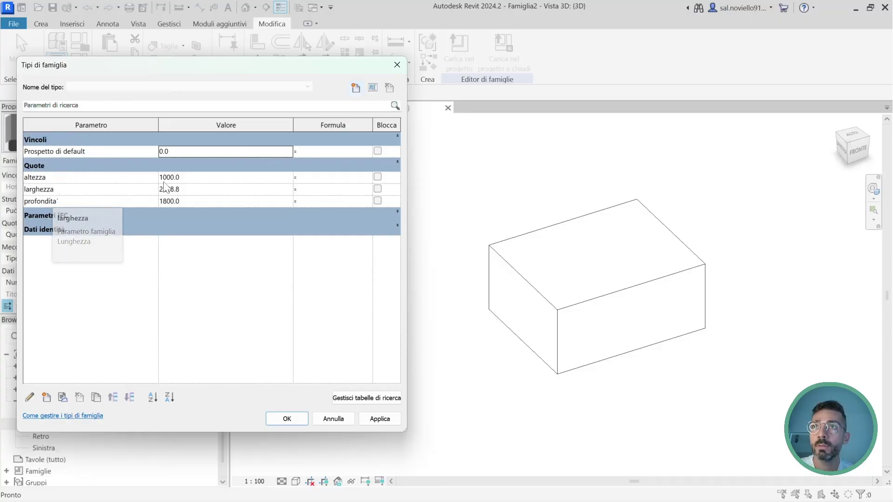
{"action": "key", "text": "Tab"}
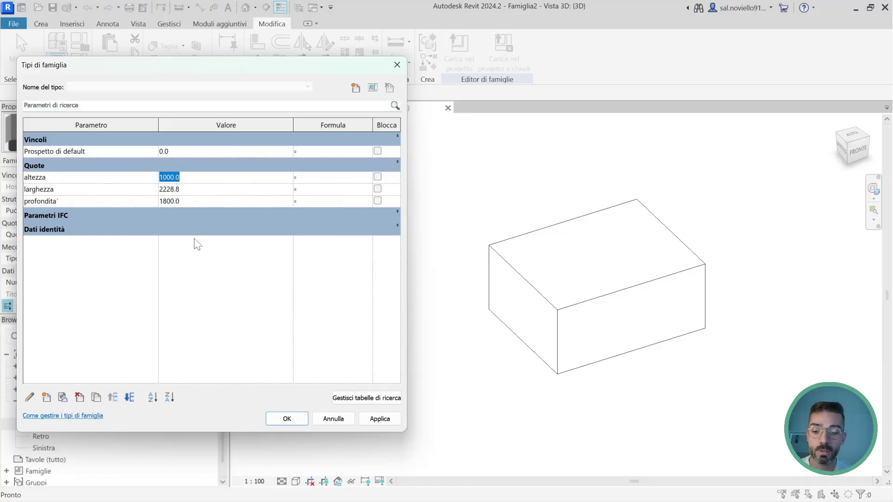
{"action": "type", "text": "500"}
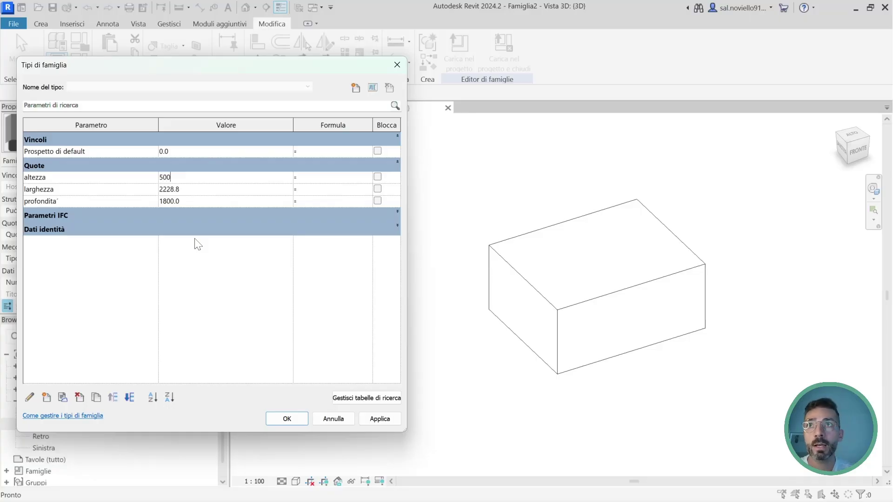
{"action": "key", "text": "Tab"}
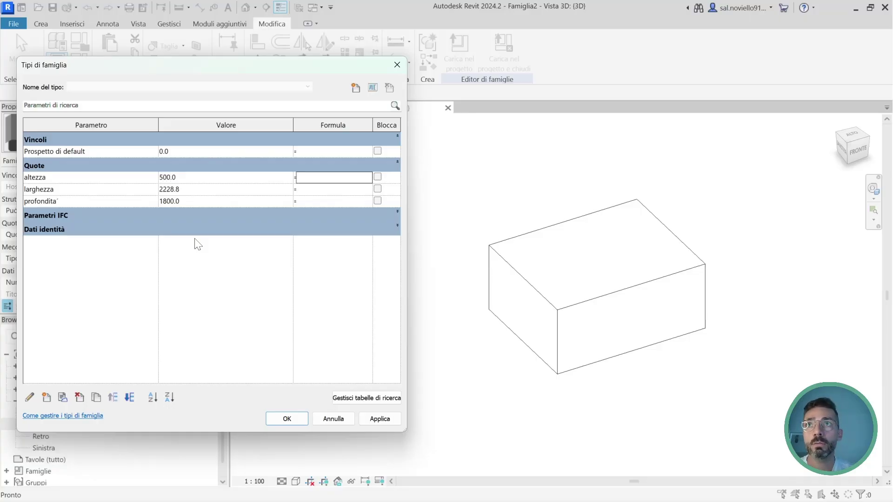
{"action": "left_click", "coordinate": [380, 417]}
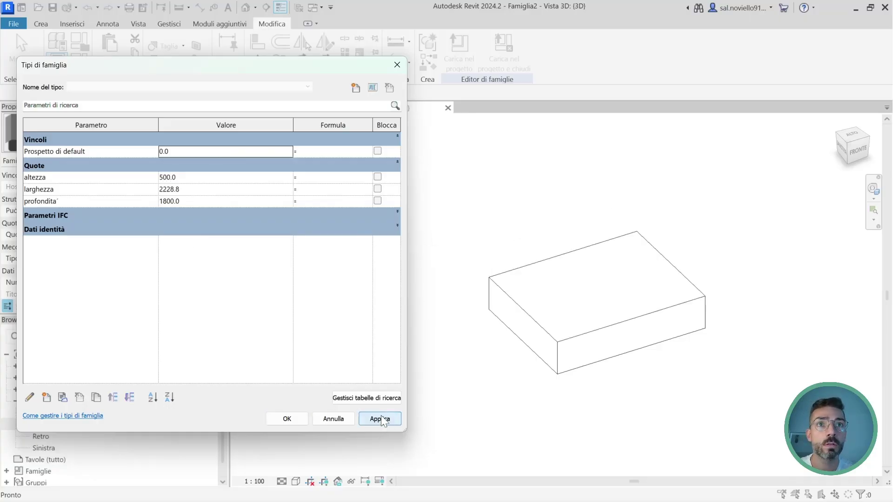
Set larghezza to 1800 and profondita to 800, apply, and confirm the family types.
{"action": "left_click", "coordinate": [194, 191]}
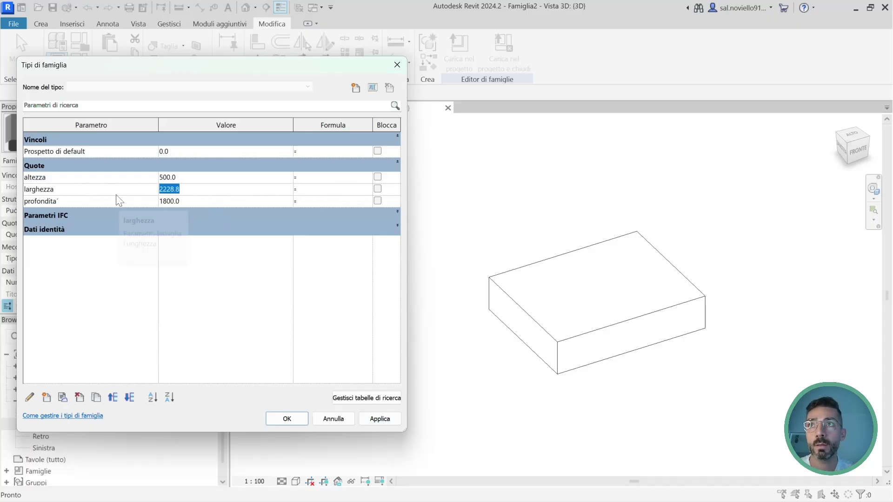
{"action": "type", "text": "1"}
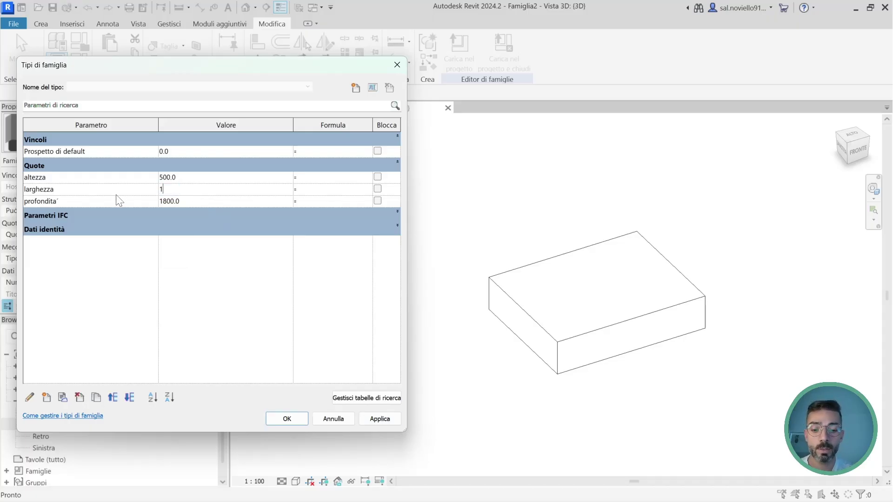
{"action": "type", "text": "800"}
{"action": "left_click", "coordinate": [160, 201]}
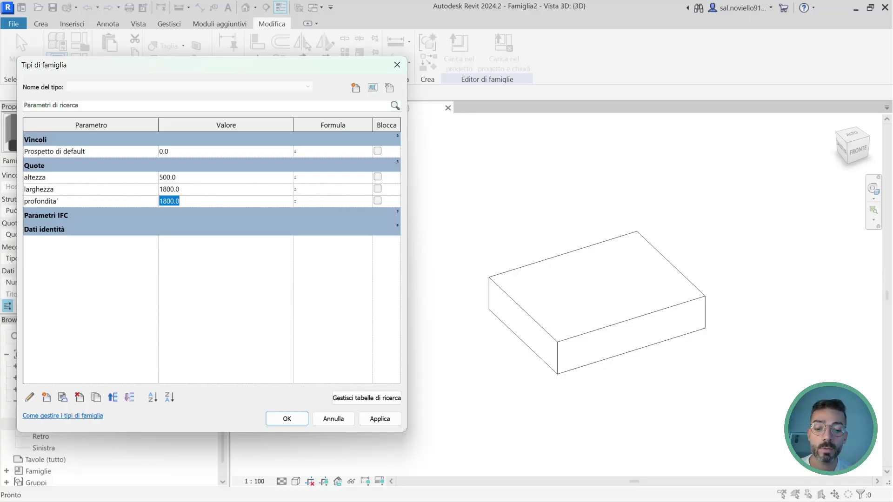
{"action": "type", "text": "800"}
{"action": "key", "text": "Tab"}
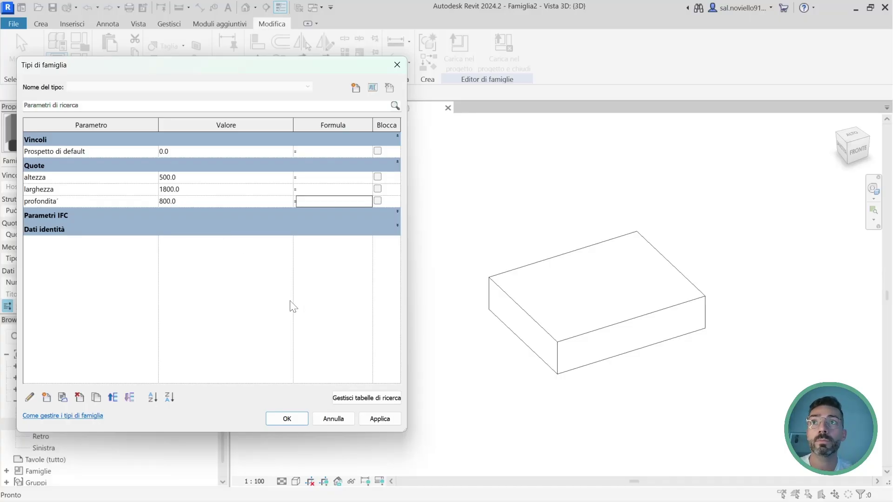
{"action": "left_click", "coordinate": [379, 419]}
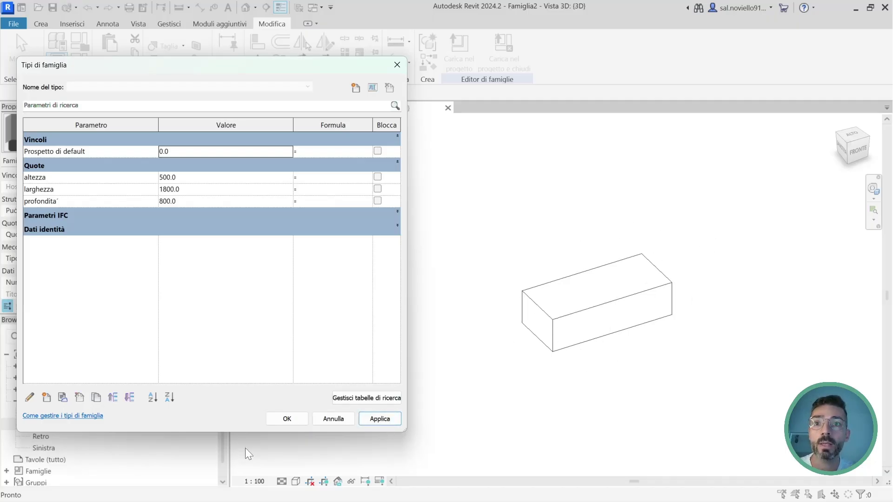
{"action": "left_click", "coordinate": [287, 419]}
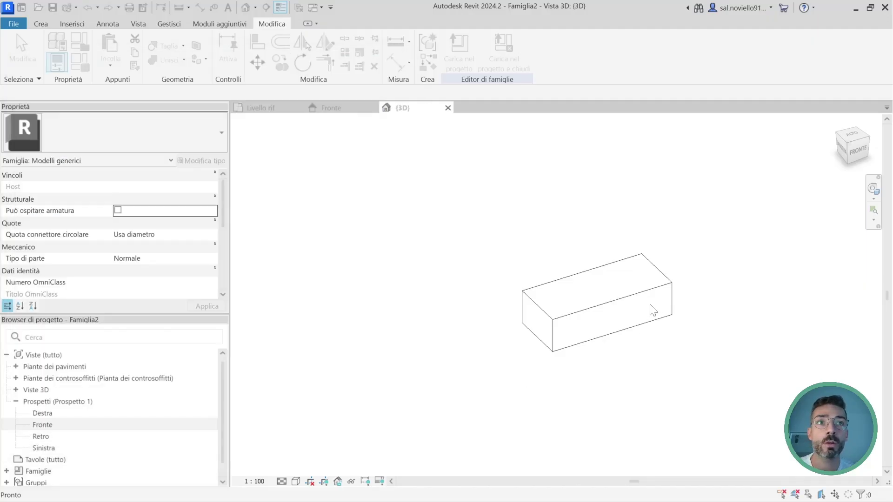
{"action": "scroll", "coordinate": [652, 310], "scroll_direction": "up", "scroll_amount": 2}
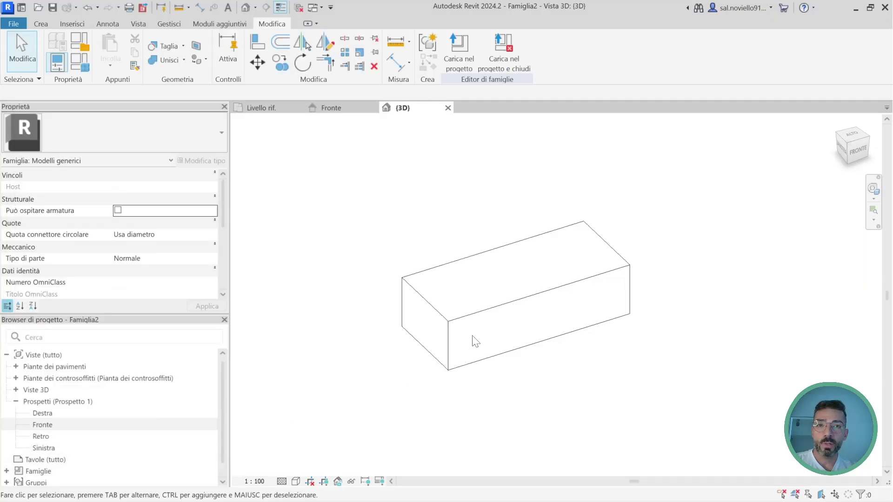
{"action": "left_click", "coordinate": [457, 258]}
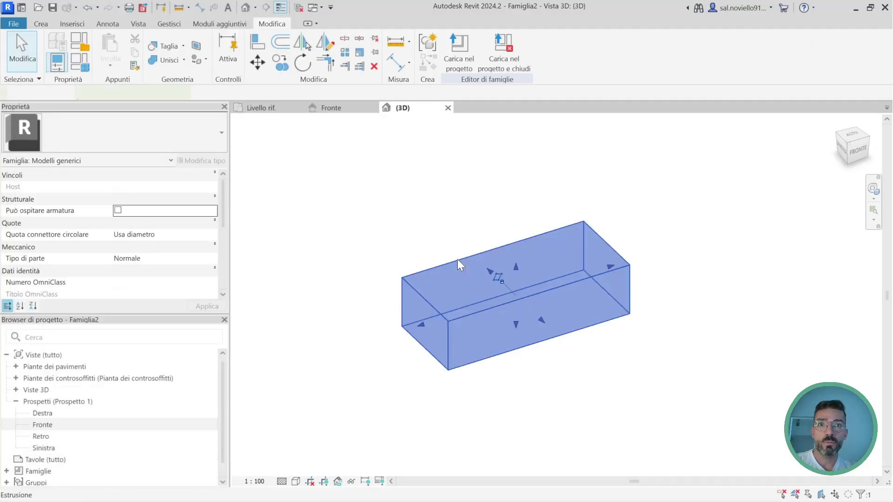
{"action": "left_click", "coordinate": [421, 229]}
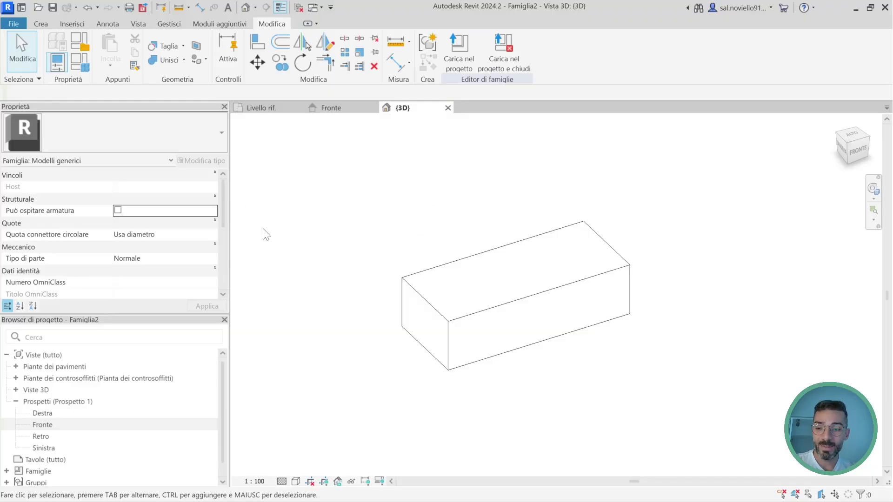
{"action": "left_click", "coordinate": [437, 311]}
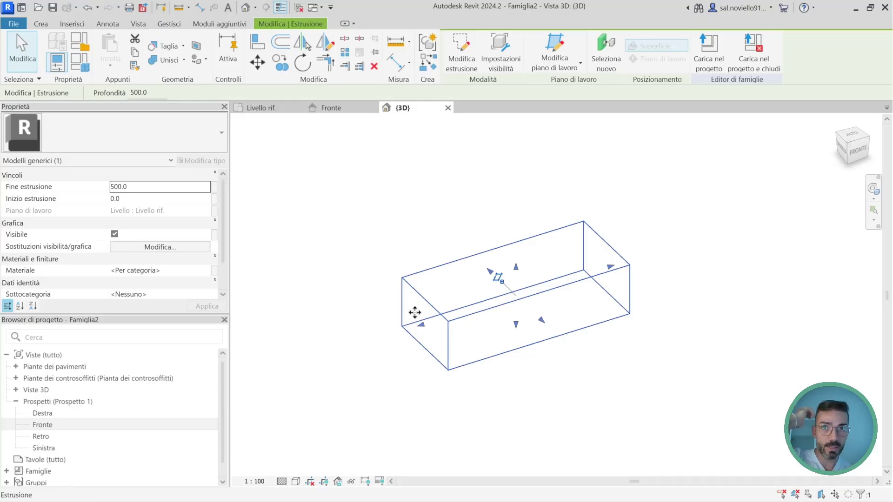
{"action": "left_click", "coordinate": [391, 279]}
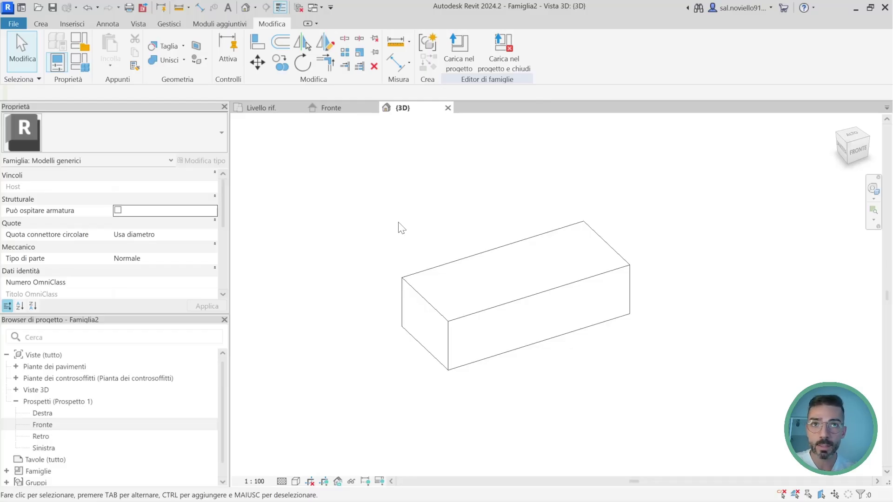
{"action": "mouse_move", "coordinate": [261, 107]}
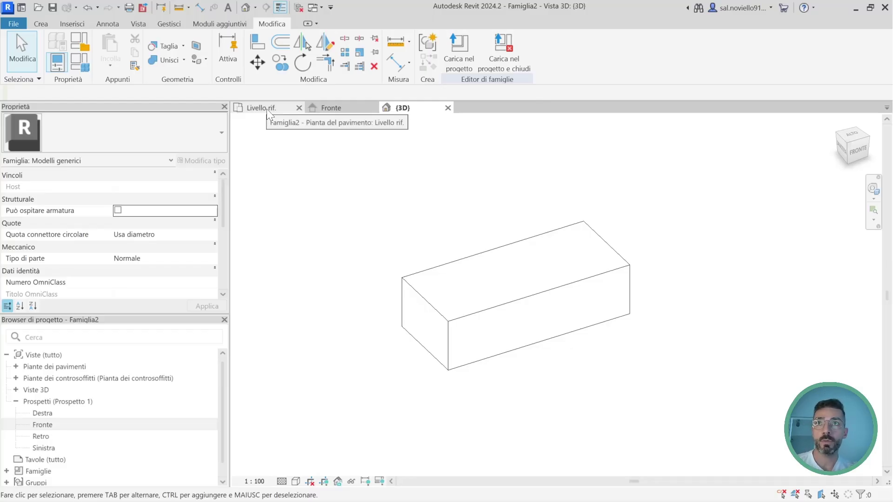
In the Livello rif. plan, select the box extrusion and test hiding it with HH, then restore it.
{"action": "left_click", "coordinate": [268, 112]}
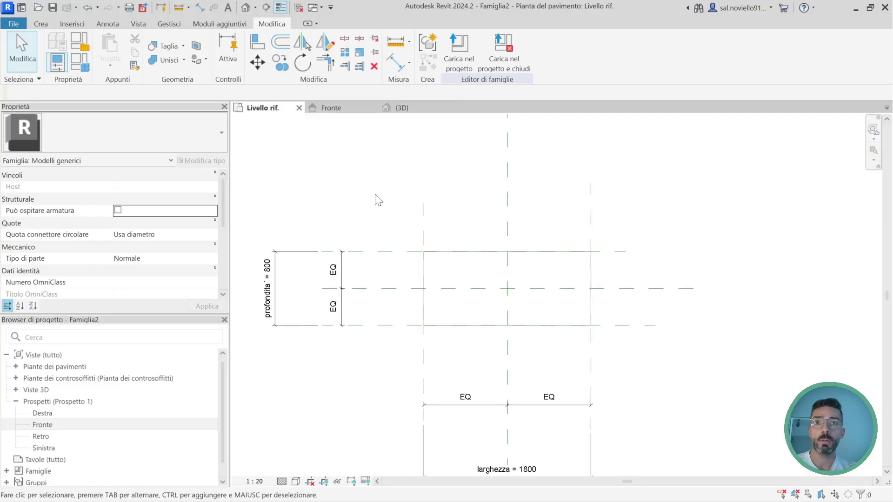
{"action": "left_click", "coordinate": [454, 259]}
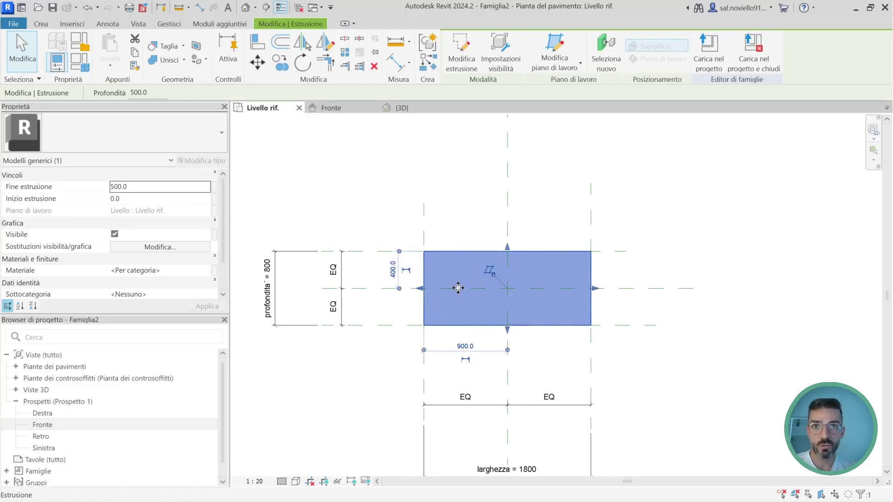
{"action": "key", "text": "h"}
{"action": "key", "text": "h"}
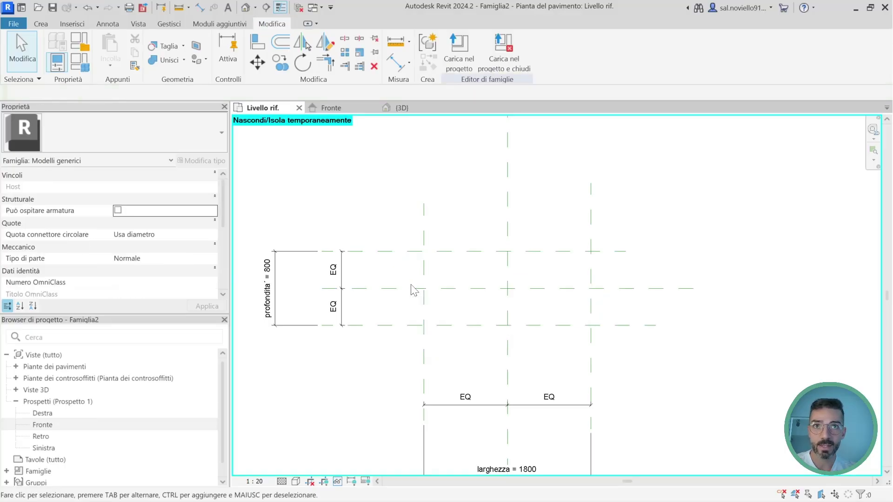
{"action": "key", "text": "h"}
{"action": "key", "text": "r"}
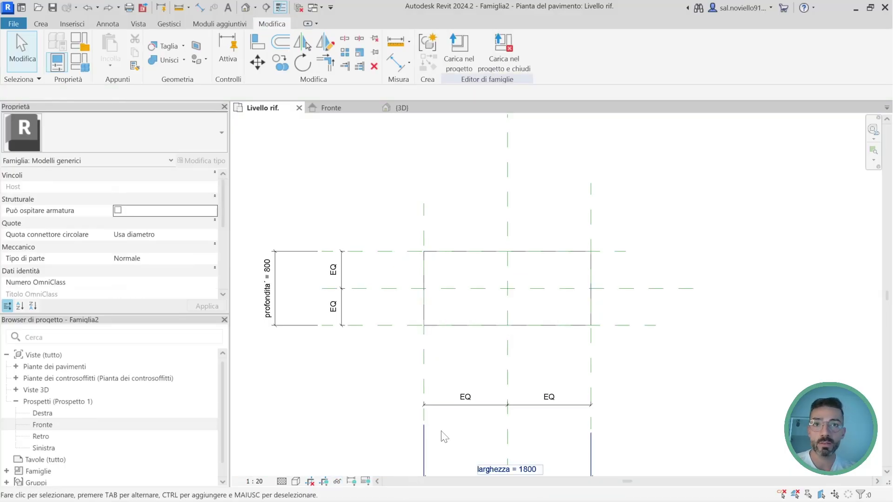
Temporarily hide the extrusion with Nascondi/Isola temporaneamente > Nascondi elemento.
{"action": "left_click", "coordinate": [445, 256]}
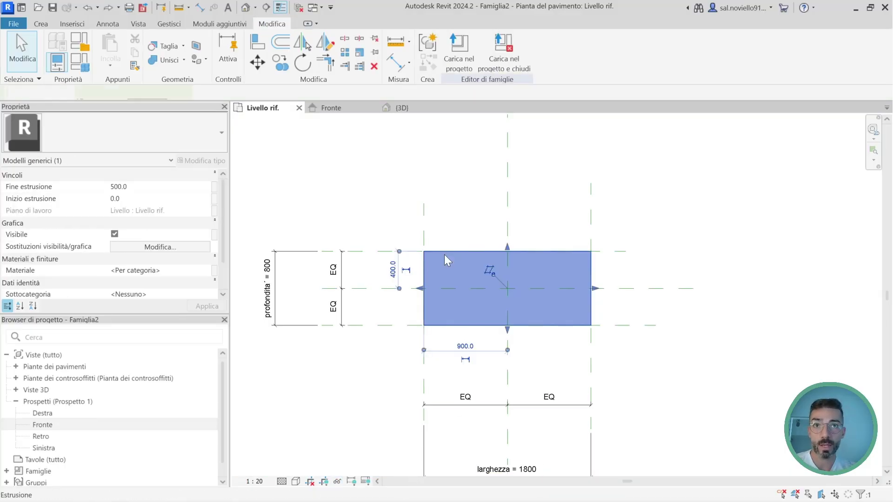
{"action": "left_click", "coordinate": [340, 485]}
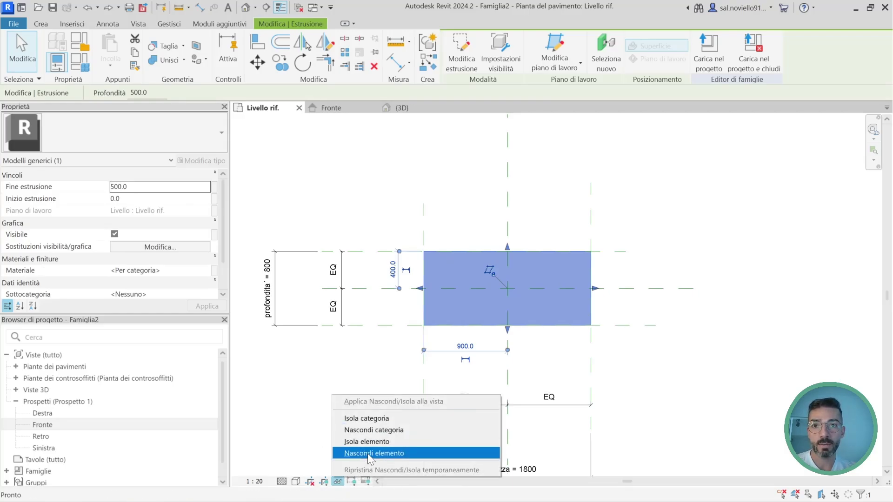
{"action": "left_click", "coordinate": [372, 454]}
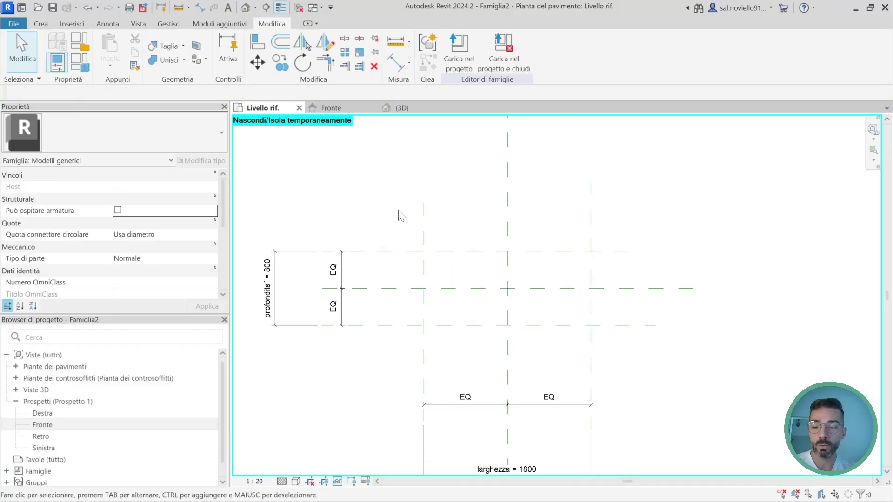
{"action": "middle_click_drag", "start_coordinate": [397, 189], "coordinate": [403, 180]}
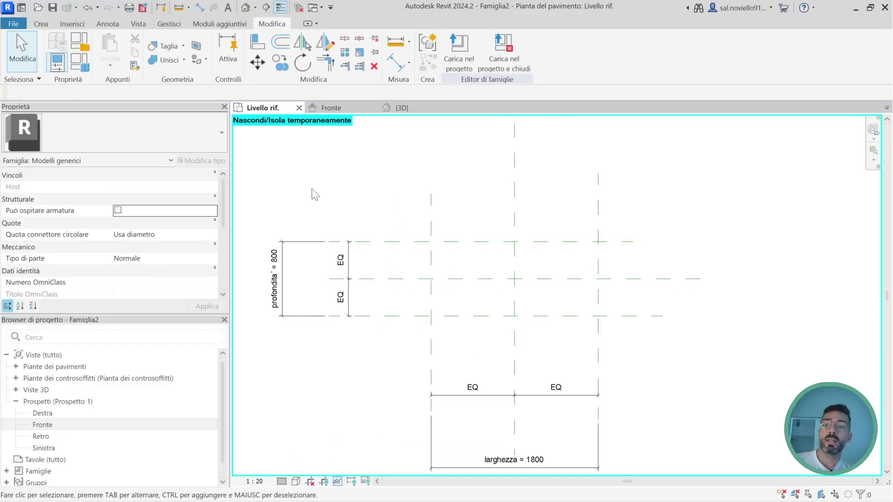
Draw a rectangle of symbolic lines over the reference-plane grid.
{"action": "left_click", "coordinate": [112, 27]}
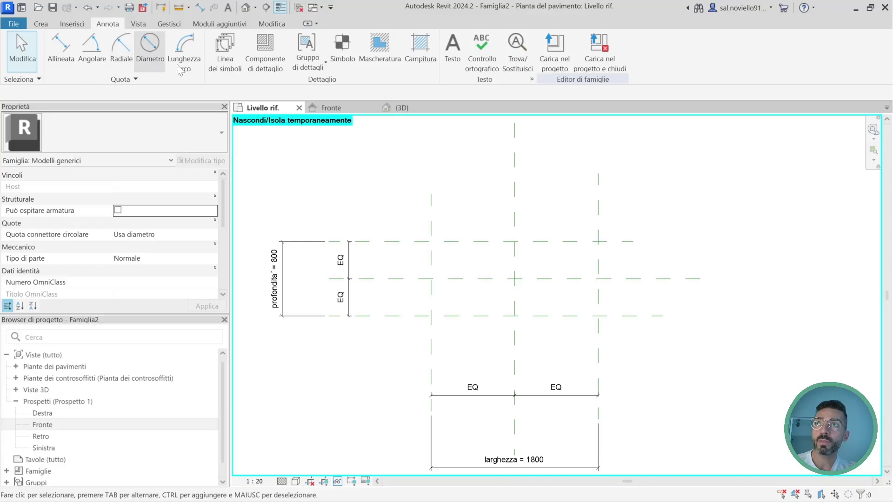
{"action": "left_click", "coordinate": [225, 60]}
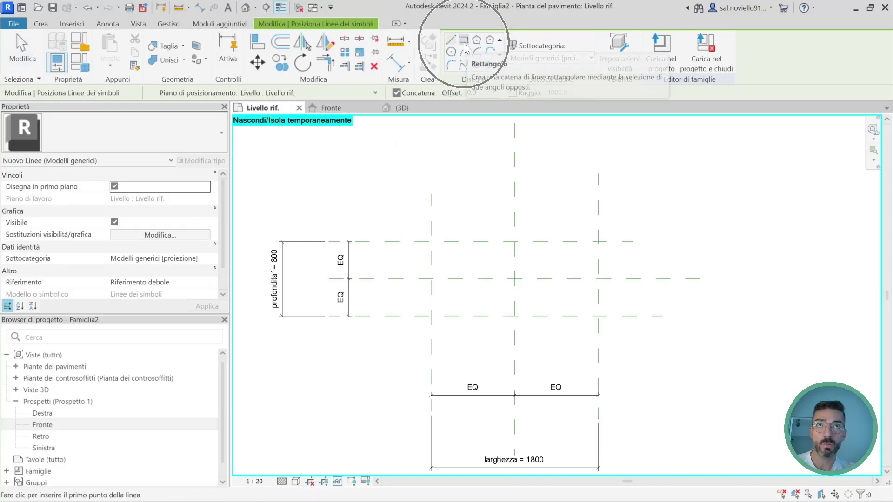
{"action": "left_click", "coordinate": [465, 48]}
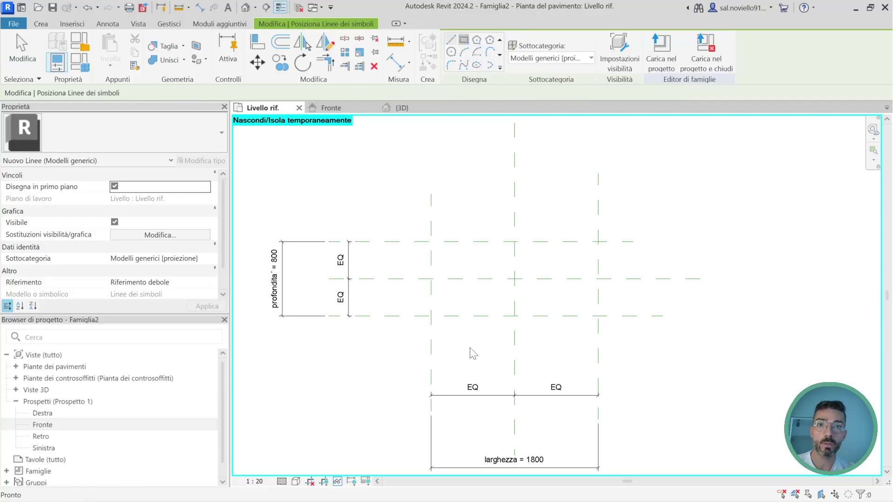
{"action": "scroll", "coordinate": [687, 258], "scroll_direction": "up", "scroll_amount": 2}
{"action": "left_click", "coordinate": [359, 246]}
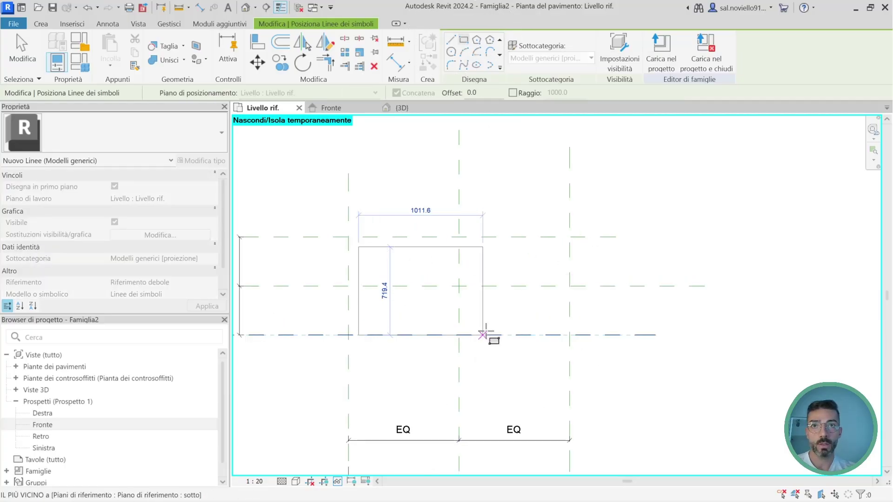
{"action": "left_click", "coordinate": [556, 325]}
{"action": "key", "text": "Escape"}
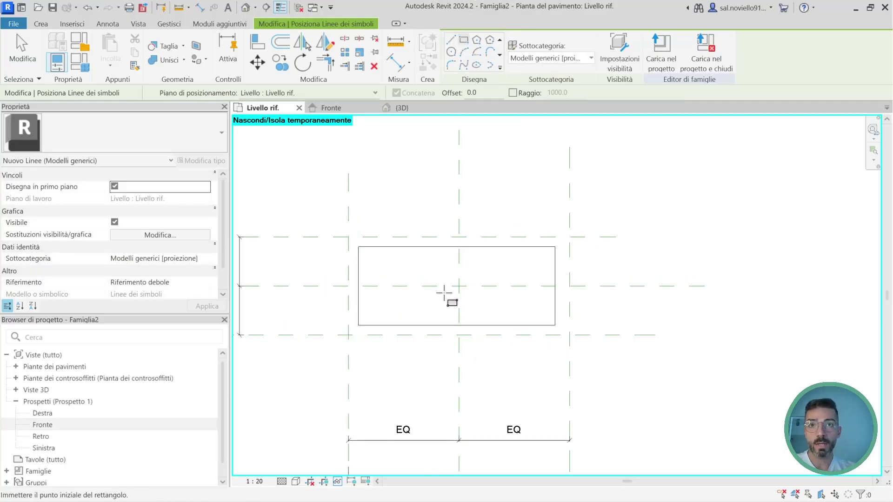
Align (AL) the rectangle's top and left edges to their reference planes.
{"action": "key", "text": "a"}
{"action": "key", "text": "l"}
{"action": "left_click", "coordinate": [412, 237]}
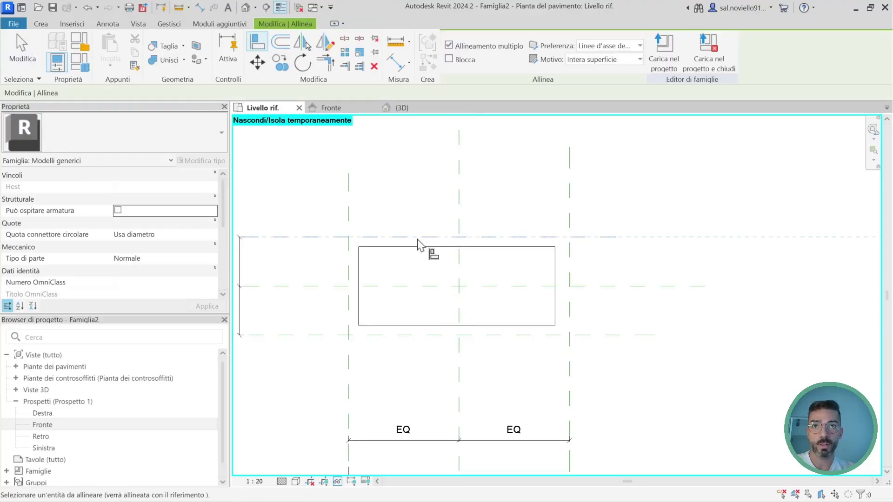
{"action": "left_click", "coordinate": [427, 247]}
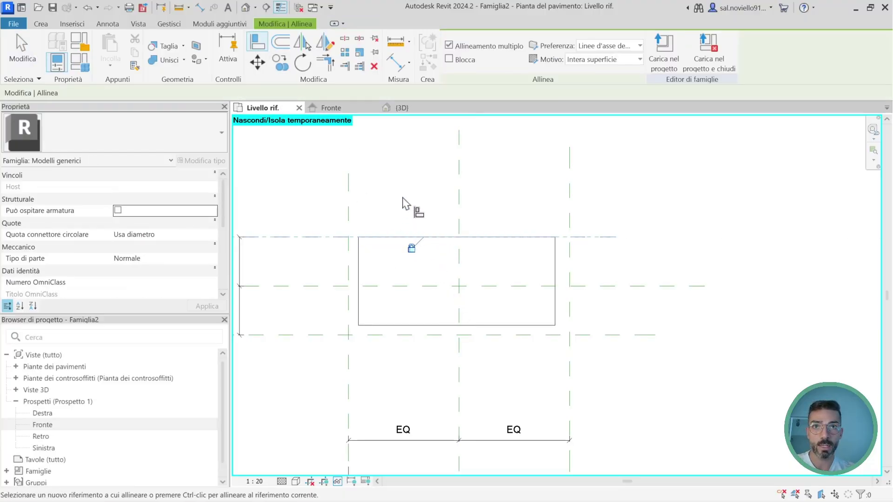
{"action": "key", "text": "Escape"}
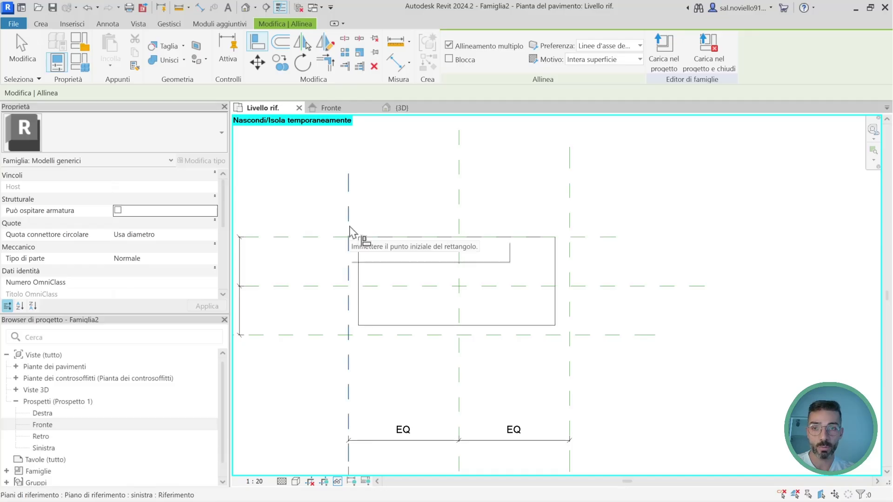
{"action": "left_click", "coordinate": [351, 230]}
{"action": "left_click", "coordinate": [358, 275]}
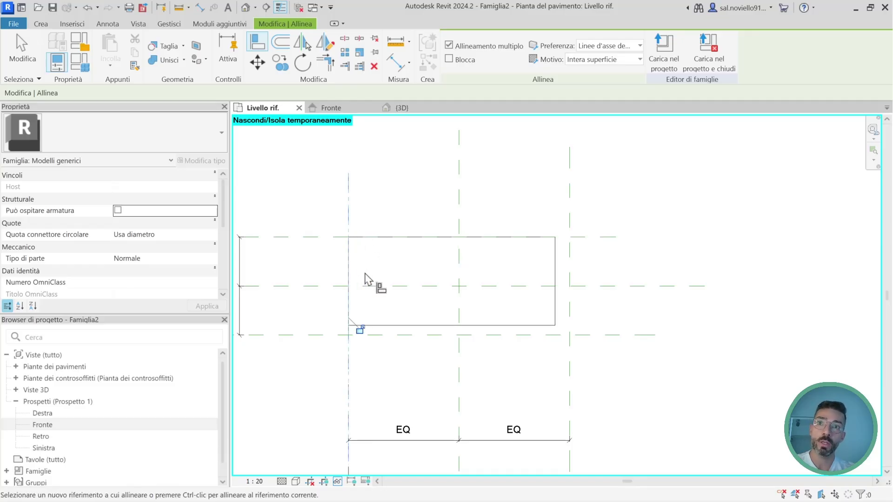
Lock the left edge, align the bottom and right edges, then delete the four rectangle lines.
{"action": "left_click", "coordinate": [359, 330]}
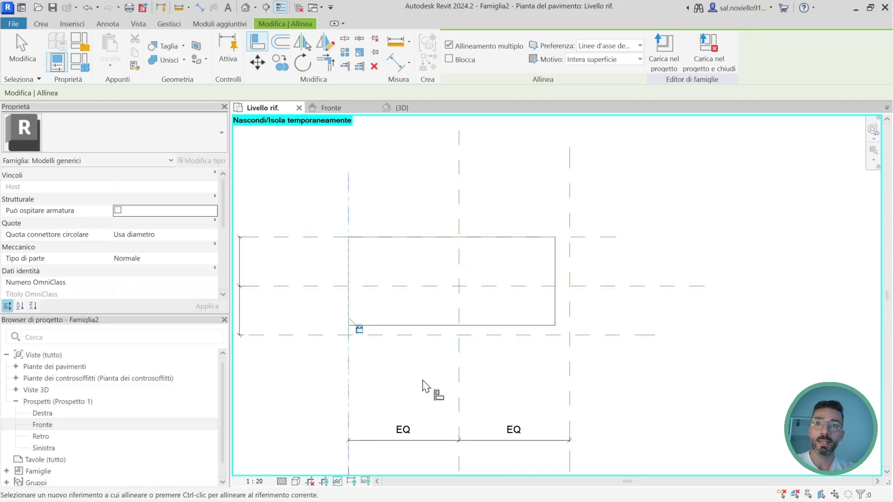
{"action": "left_click", "coordinate": [415, 335]}
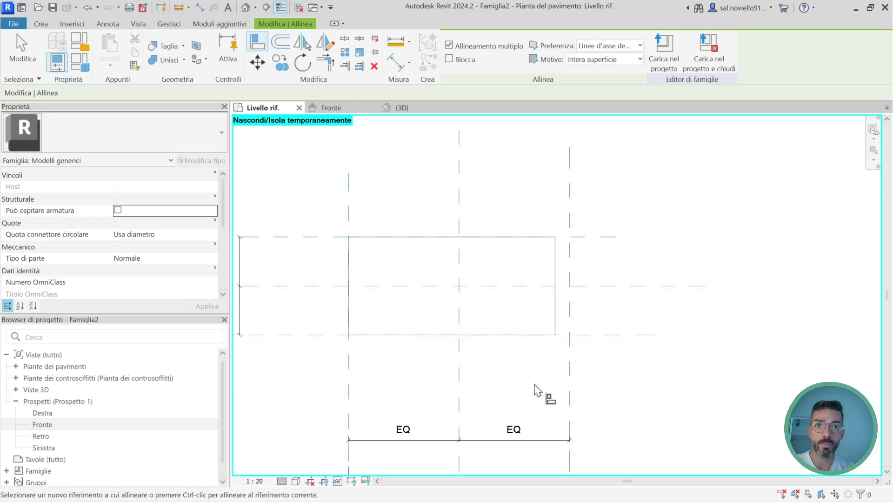
{"action": "left_click", "coordinate": [570, 311]}
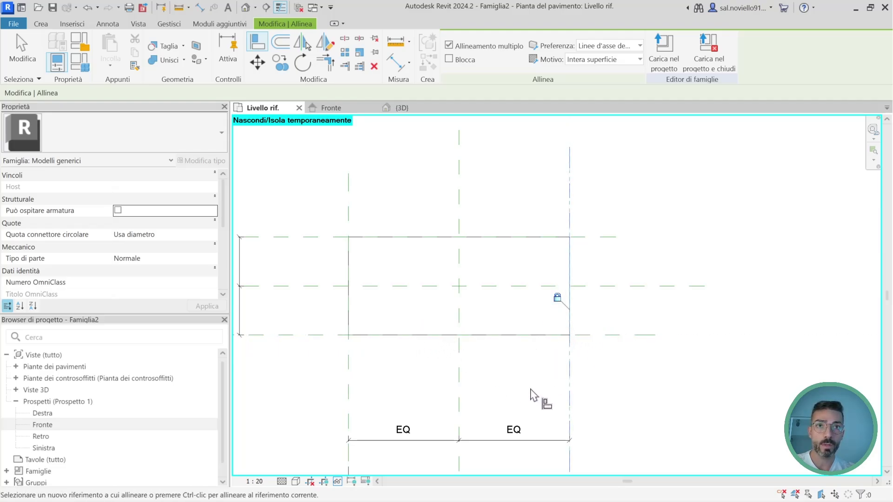
{"action": "key", "text": "Escape"}
{"action": "mouse_move", "coordinate": [305, 217]}
{"action": "left_mouse_down"}
{"action": "mouse_move", "coordinate": [525, 355]}
{"action": "mouse_move", "coordinate": [593, 368]}
{"action": "left_mouse_up"}
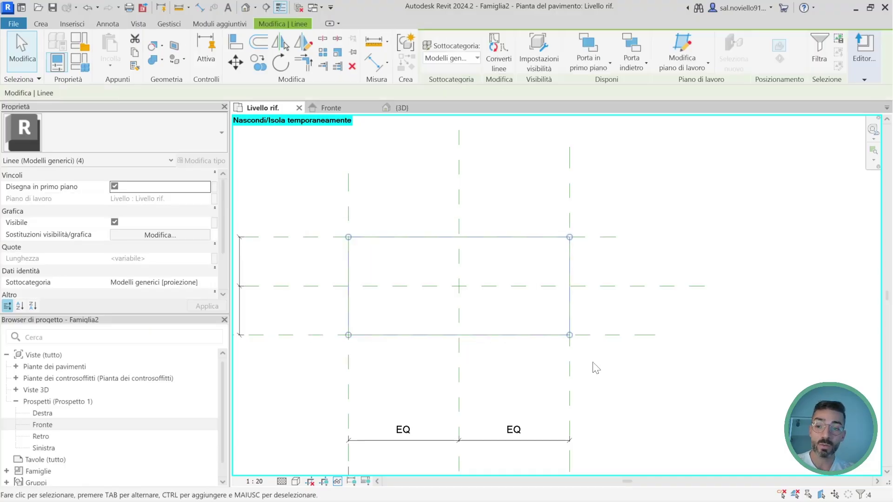
{"action": "key", "text": "Delete"}
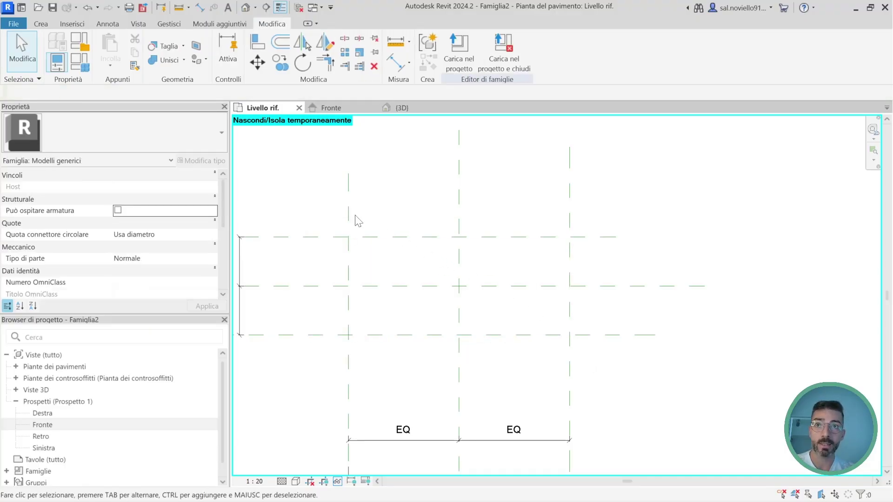
Draw two symbolic diagonals from upper-left to lower-right and upper-right to lower-left plane intersections.
{"action": "left_click", "coordinate": [111, 25]}
{"action": "left_click", "coordinate": [238, 47]}
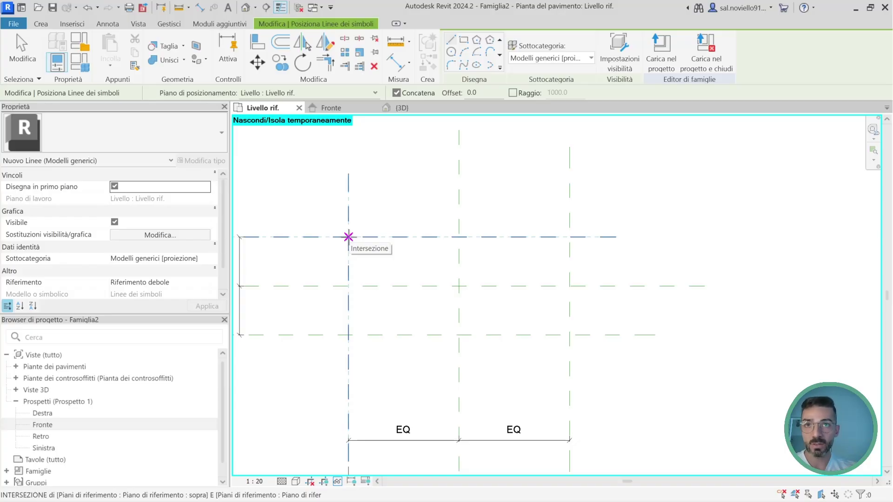
{"action": "left_click", "coordinate": [348, 237]}
{"action": "left_click", "coordinate": [349, 237]}
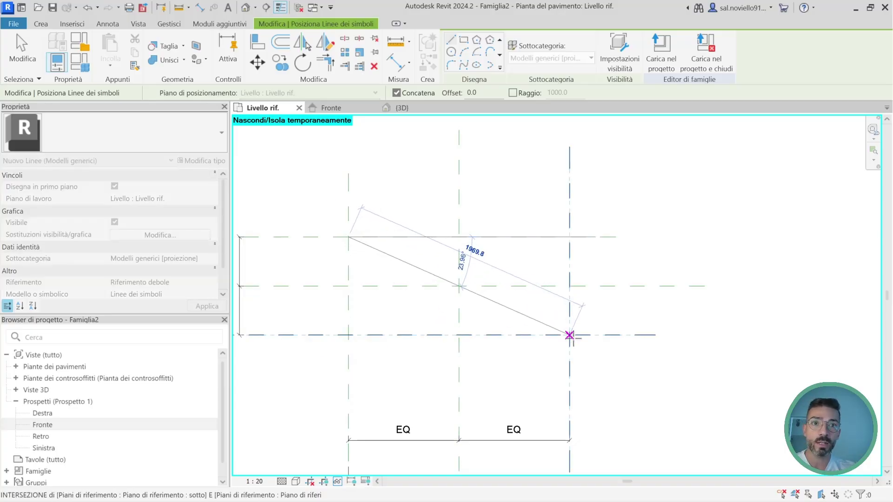
{"action": "left_click", "coordinate": [569, 335]}
{"action": "key", "text": "Escape"}
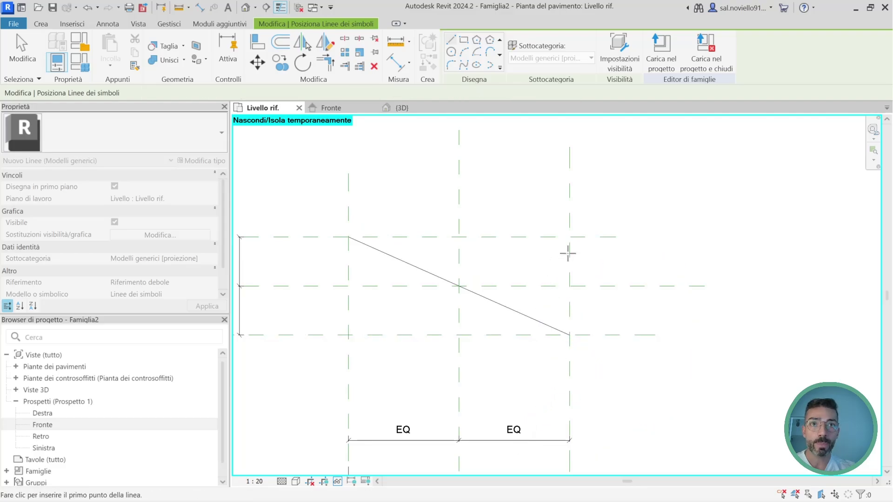
{"action": "left_click", "coordinate": [569, 237]}
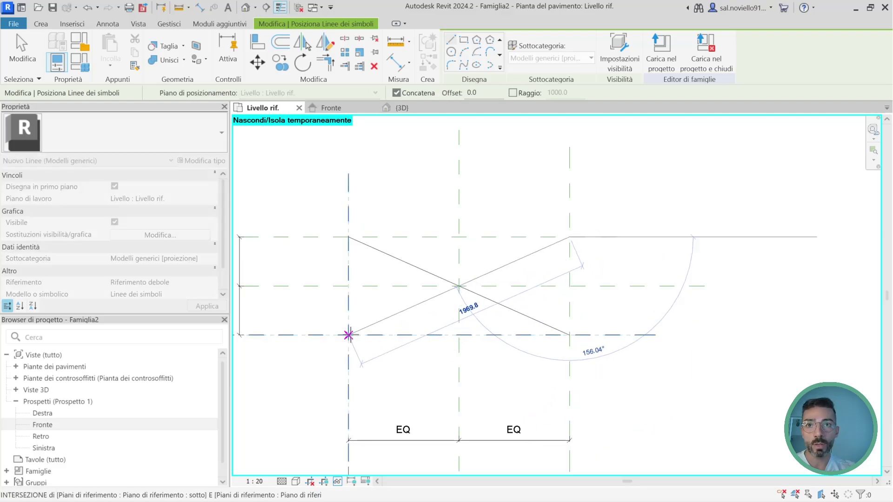
{"action": "left_click", "coordinate": [348, 335]}
{"action": "key", "text": "Escape"}
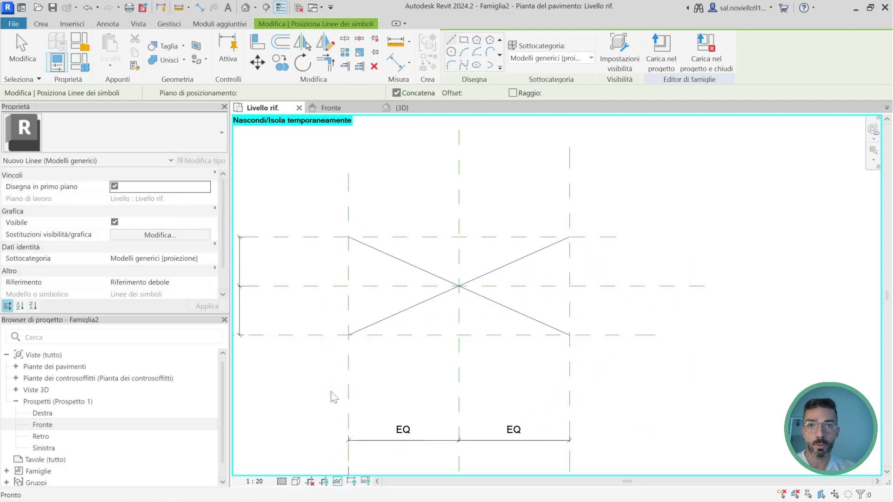
{"action": "key", "text": "Escape"}
{"action": "middle_click_drag", "start_coordinate": [335, 382], "coordinate": [368, 391]}
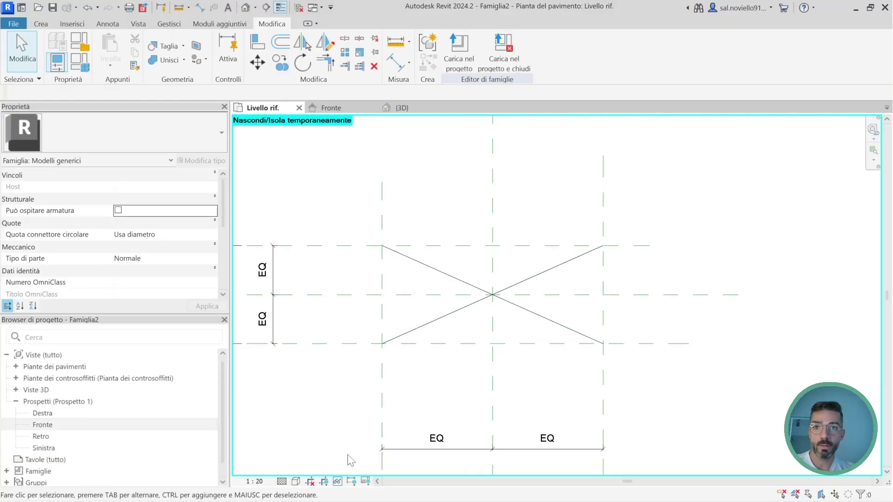
Restore hidden elements, then filter a window selection down to only Modelli generici.
{"action": "left_click", "coordinate": [338, 483]}
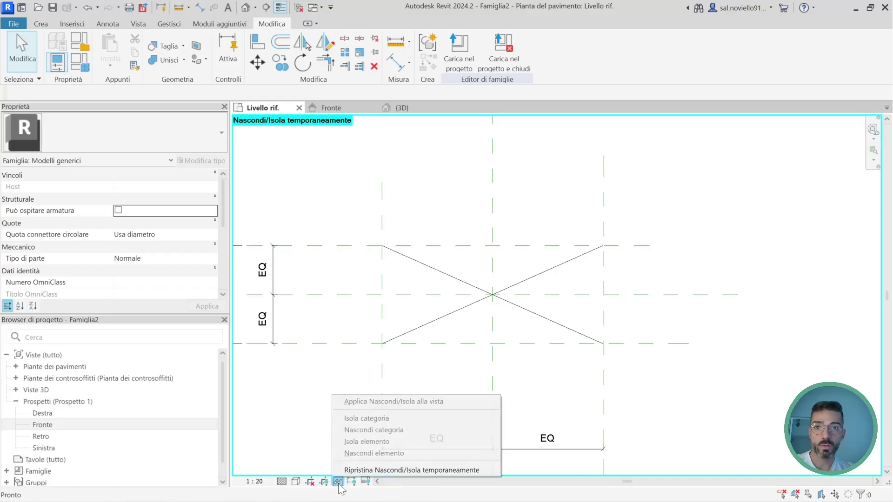
{"action": "left_click", "coordinate": [398, 470]}
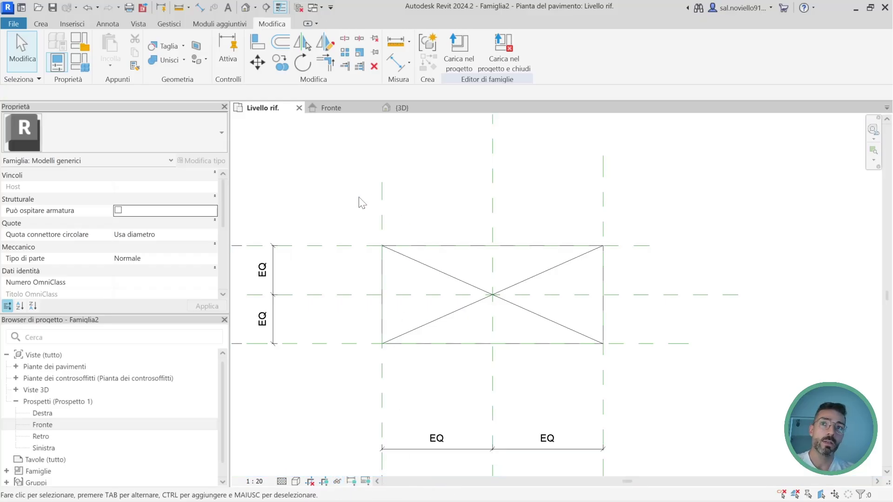
{"action": "left_click_drag", "start_coordinate": [322, 179], "coordinate": [643, 381]}
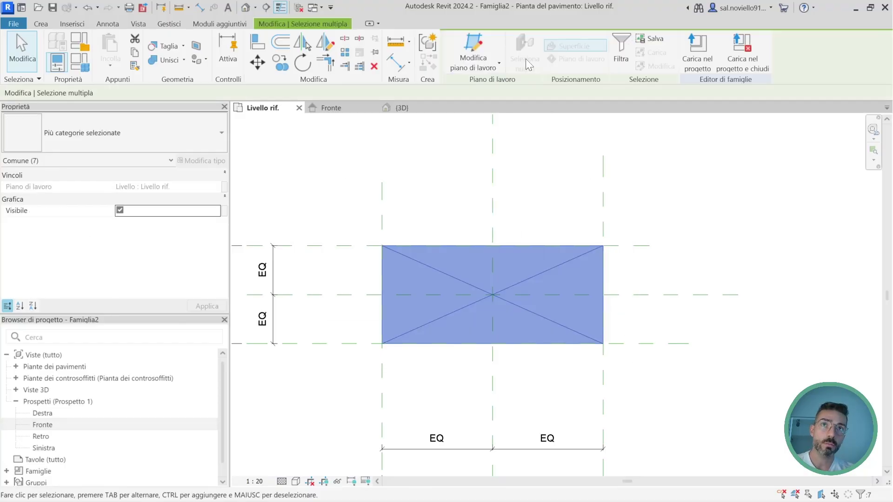
{"action": "left_click", "coordinate": [626, 56]}
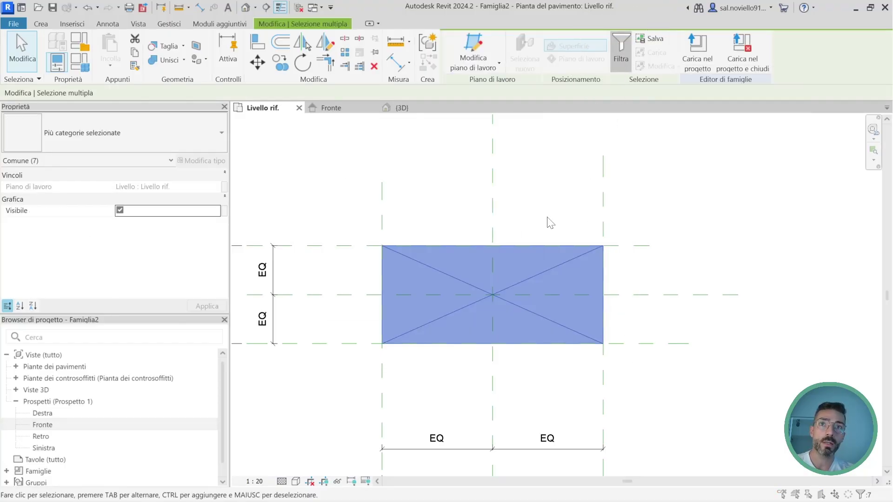
{"action": "left_click", "coordinate": [530, 200]}
{"action": "left_click", "coordinate": [367, 189]}
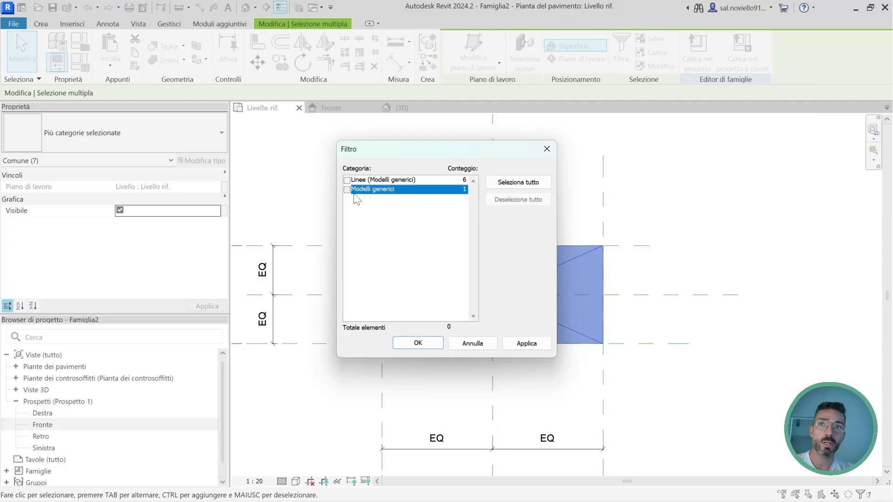
{"action": "left_click", "coordinate": [413, 346]}
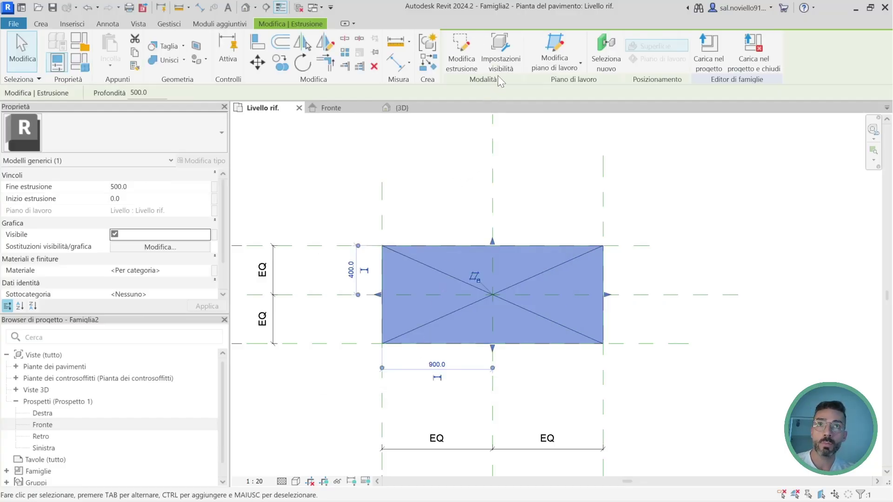
Make the extrusion visible only in Fronte/Retro and Destra/Sinistra views, not in Pianta.
{"action": "left_click", "coordinate": [499, 68]}
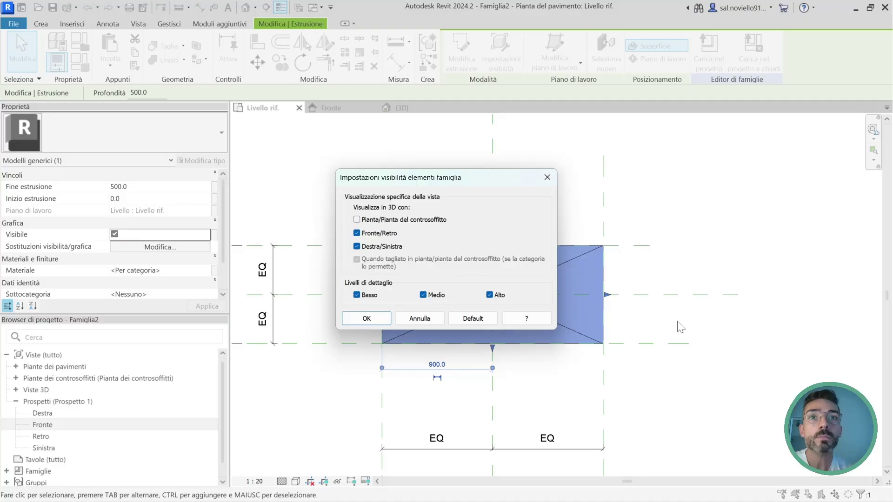
{"action": "left_click", "coordinate": [366, 318]}
{"action": "scroll", "coordinate": [532, 363], "scroll_direction": "down", "scroll_amount": 1}
{"action": "scroll", "coordinate": [456, 277], "scroll_direction": "up", "scroll_amount": 1}
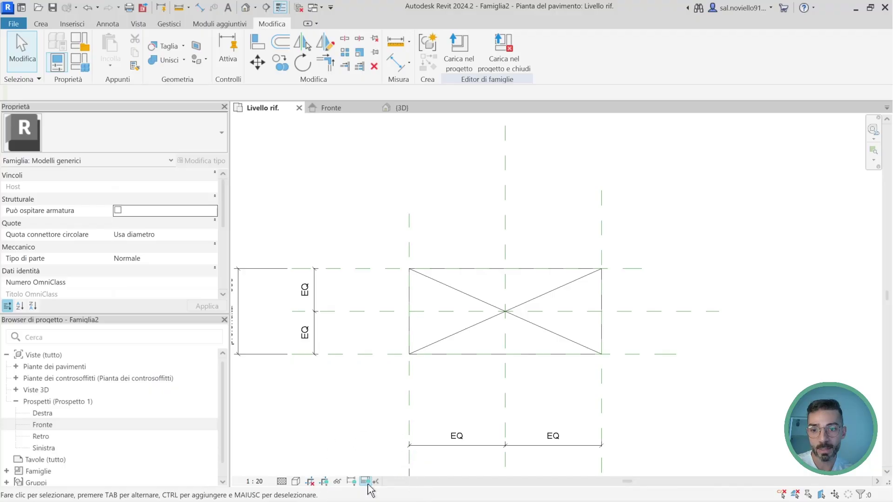
Turn on Anteprima visibilità and check that only the six symbolic lines display.
{"action": "left_click", "coordinate": [367, 485]}
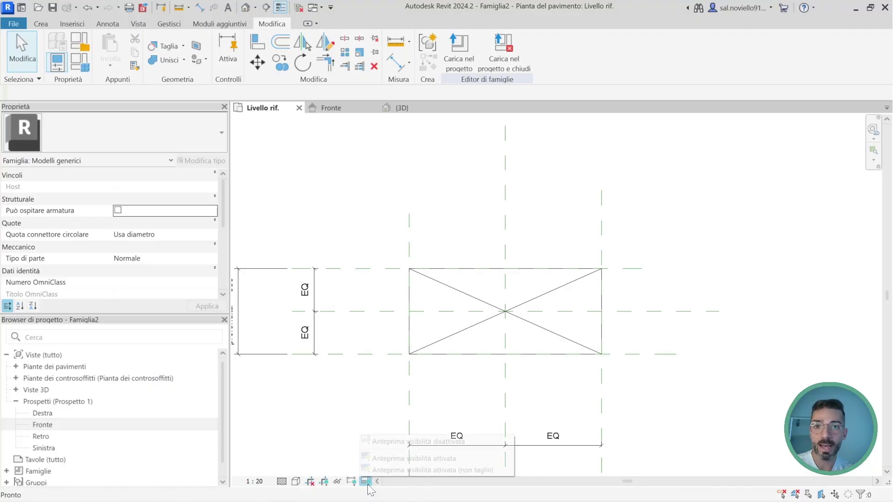
{"action": "left_click", "coordinate": [397, 459]}
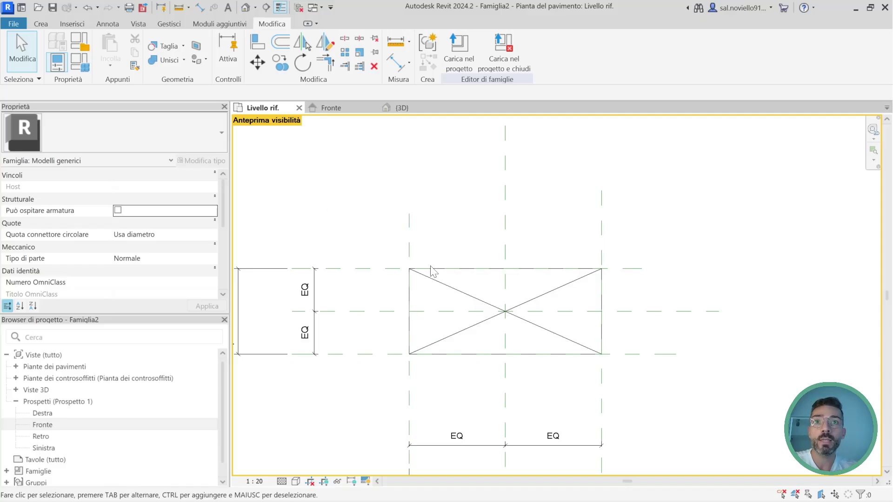
{"action": "scroll", "coordinate": [397, 296], "scroll_direction": "up", "scroll_amount": 1}
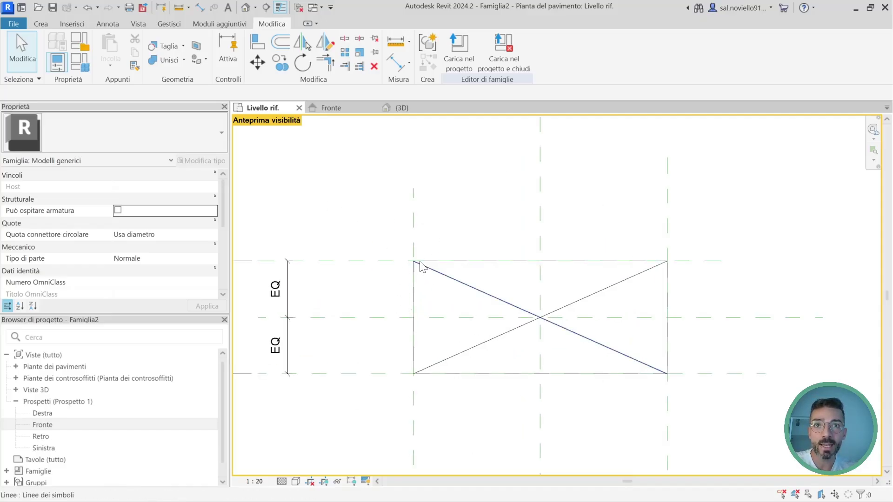
{"action": "scroll", "coordinate": [403, 300], "scroll_direction": "down", "scroll_amount": 1}
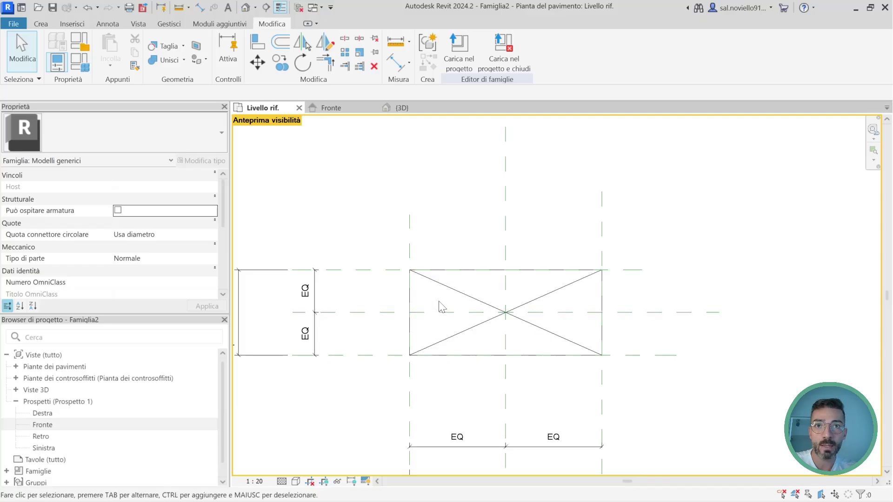
{"action": "left_click_drag", "start_coordinate": [392, 258], "coordinate": [623, 370]}
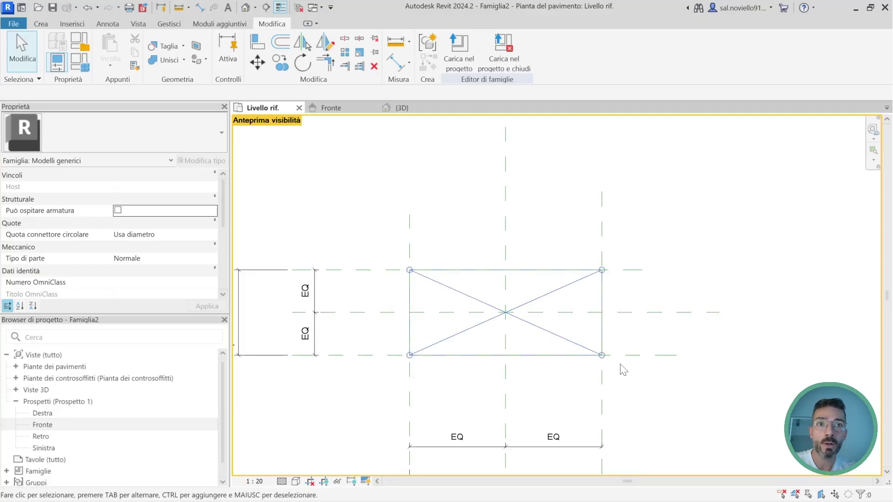
{"action": "left_click", "coordinate": [368, 255]}
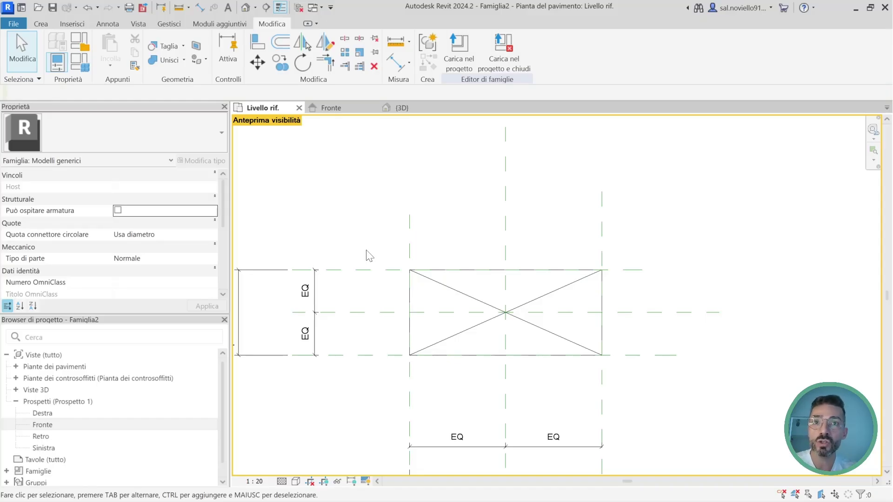
{"action": "left_click_drag", "start_coordinate": [350, 242], "coordinate": [645, 375]}
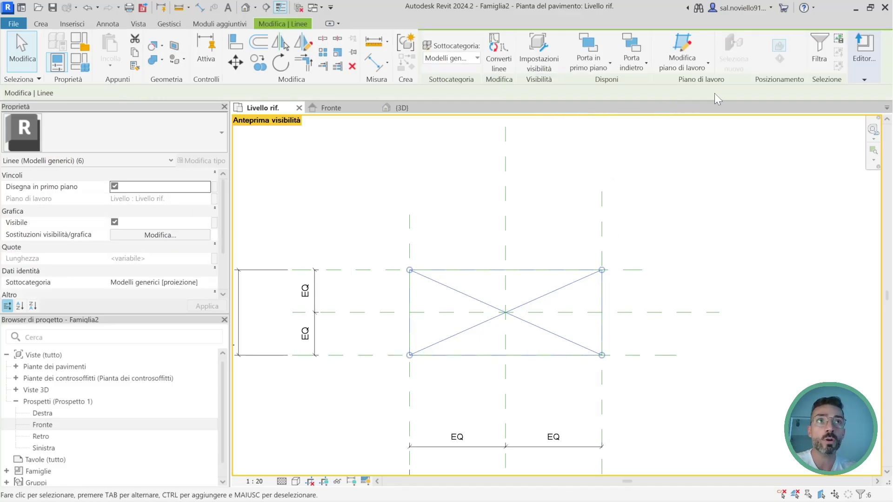
{"action": "left_click", "coordinate": [827, 54]}
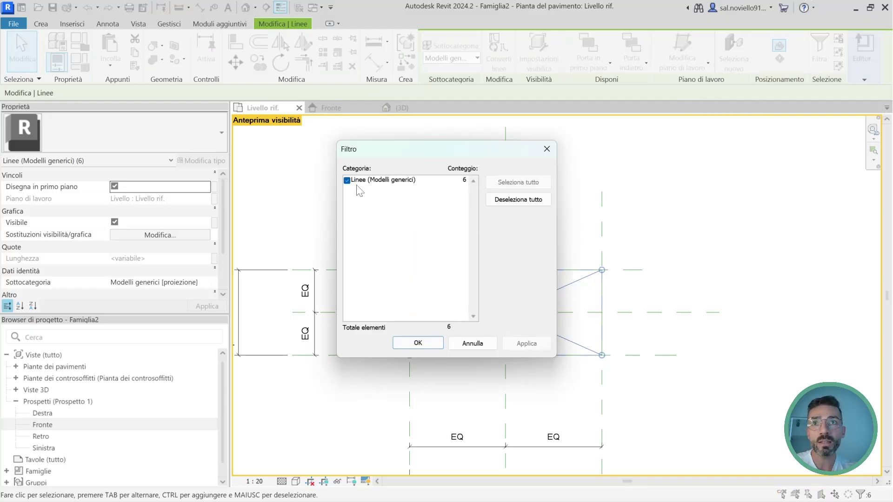
{"action": "left_click_drag", "start_coordinate": [397, 151], "coordinate": [675, 148]}
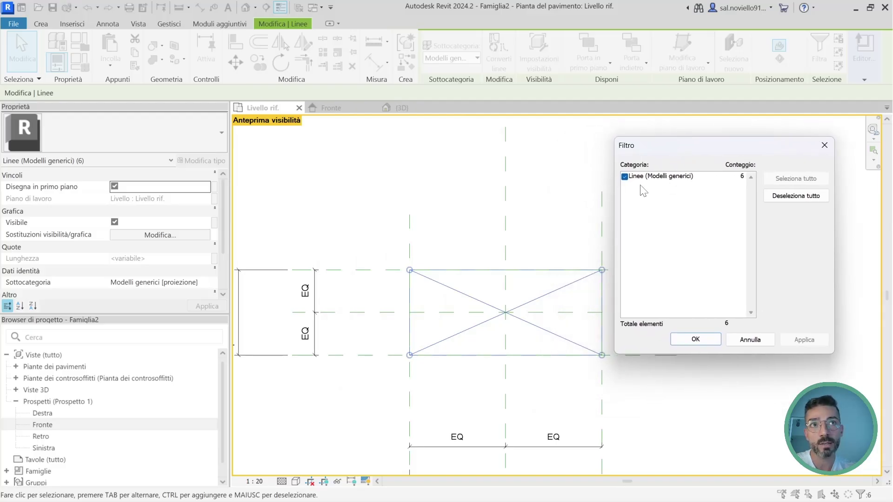
{"action": "key", "text": "Return"}
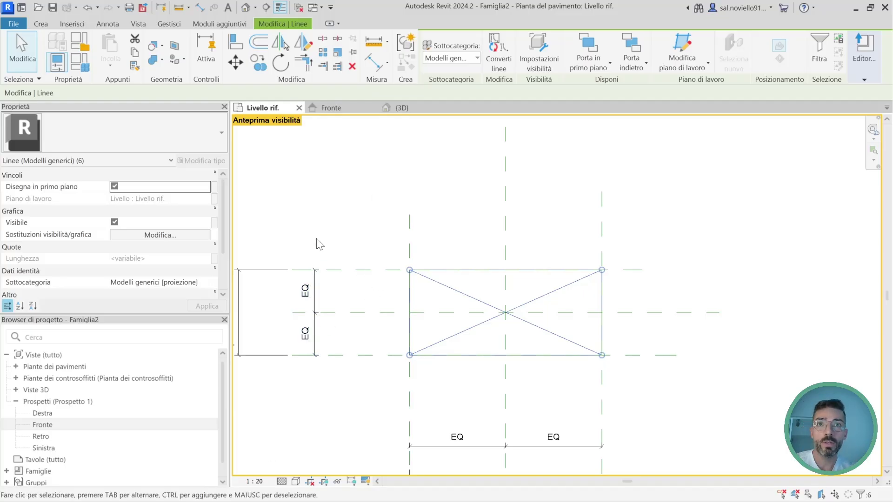
{"action": "scroll", "coordinate": [339, 225], "scroll_direction": "down", "scroll_amount": 2}
{"action": "key", "text": "Escape"}
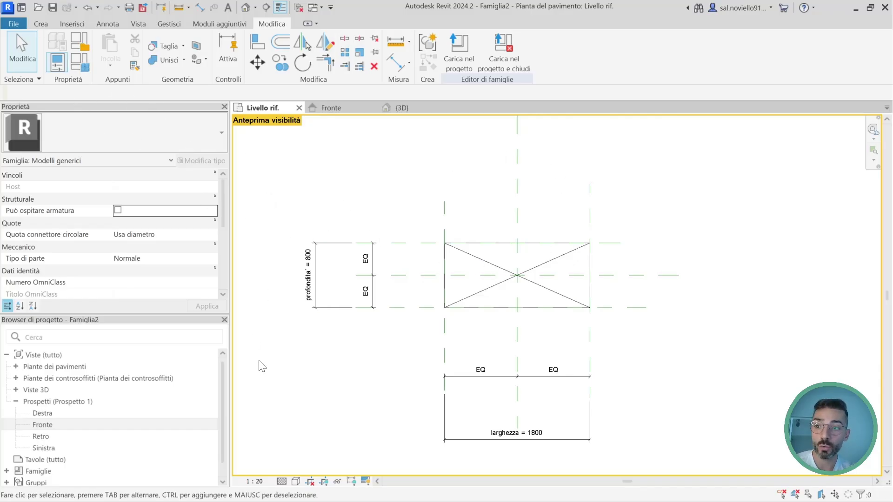
Create a new project from the Modello architettonico template.
{"action": "left_click", "coordinate": [14, 23]}
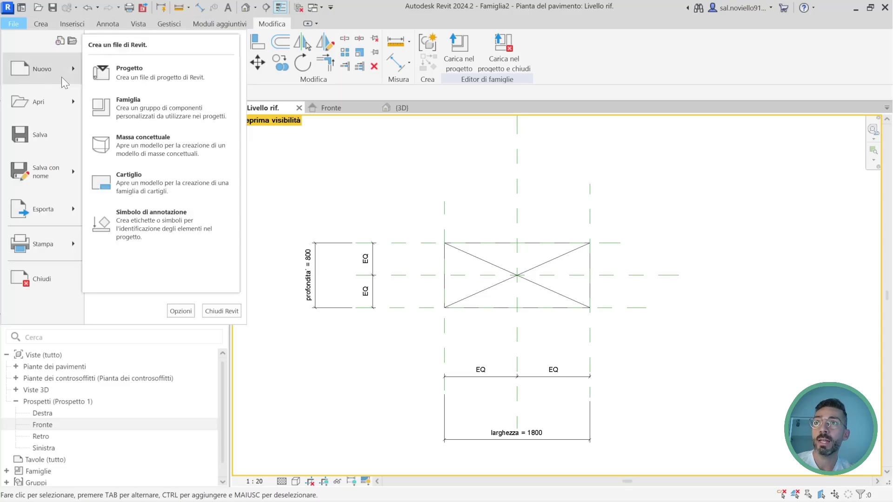
{"action": "left_click", "coordinate": [479, 185]}
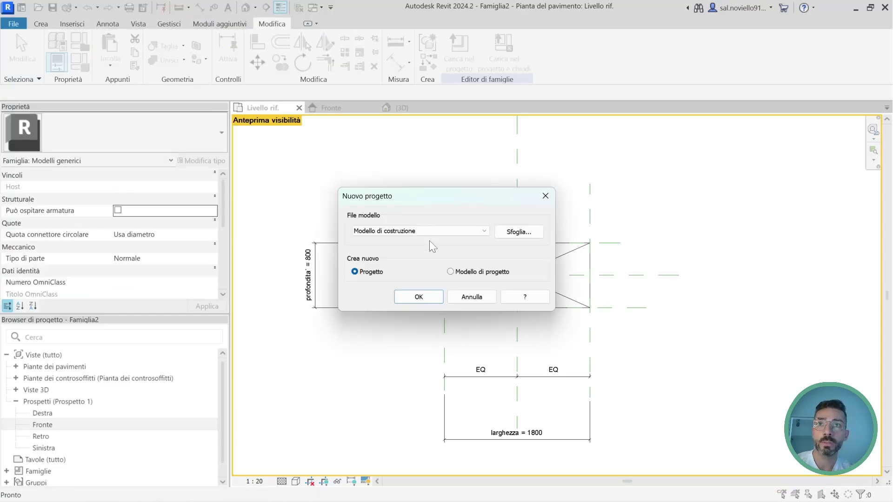
{"action": "left_click", "coordinate": [405, 233]}
{"action": "left_click", "coordinate": [406, 257]}
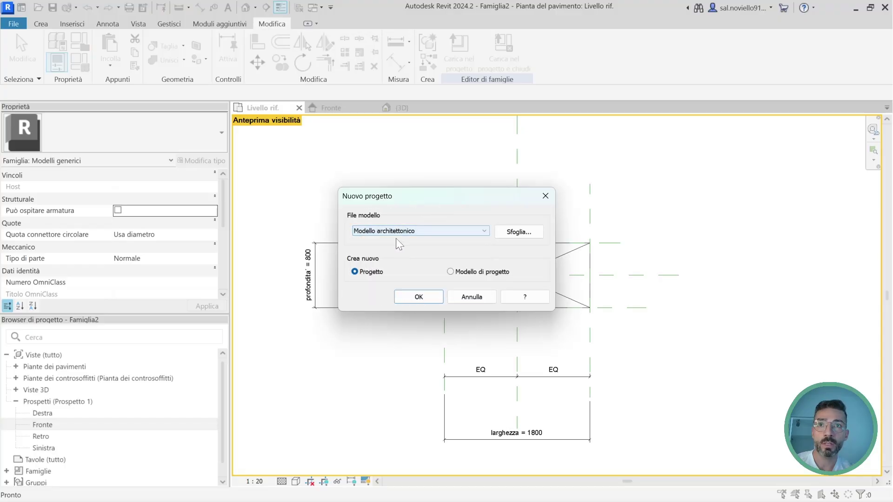
{"action": "left_click", "coordinate": [429, 300]}
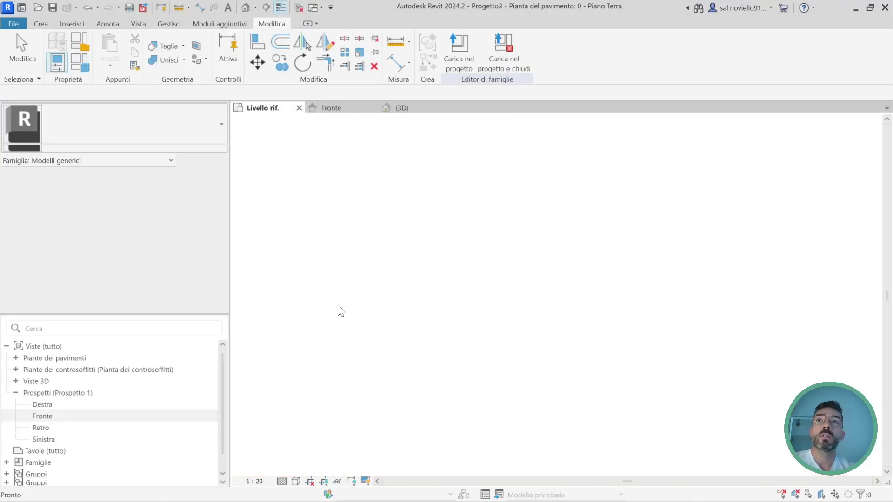
Load Famiglia2 into Progetto3 and place one box on the 0 - Piano Terra plan.
{"action": "left_click", "coordinate": [274, 112]}
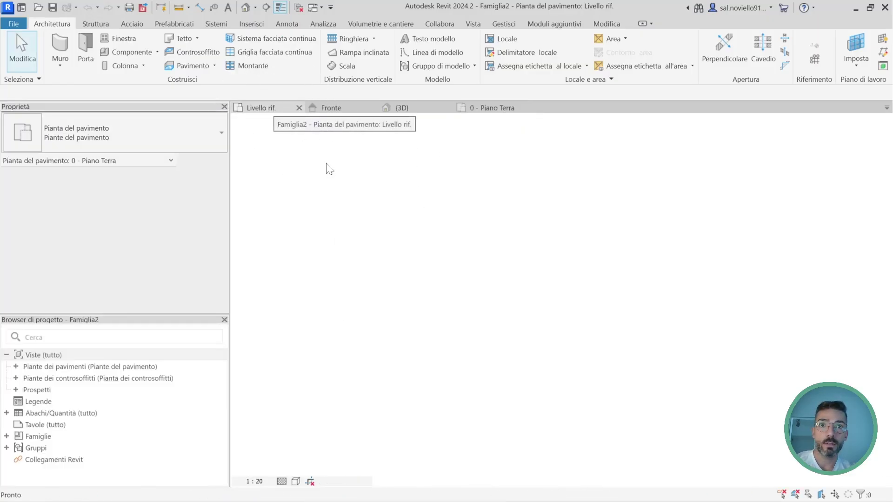
{"action": "left_click", "coordinate": [459, 51]}
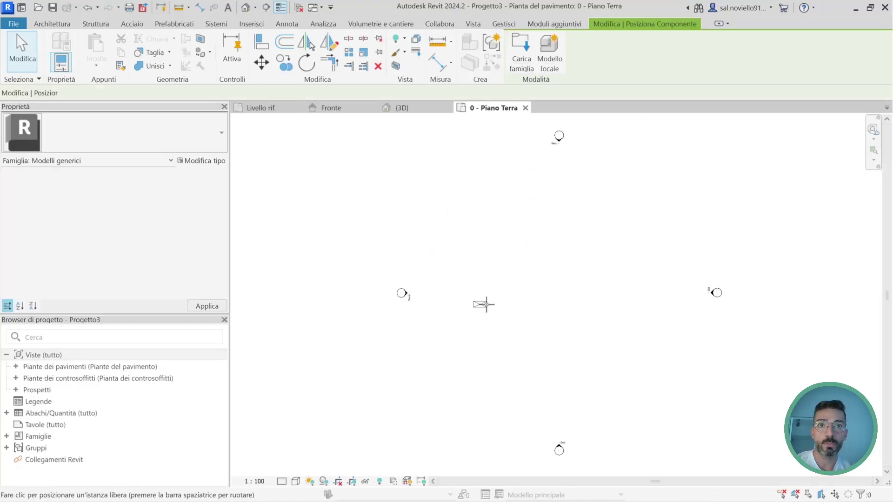
{"action": "left_click", "coordinate": [506, 301]}
{"action": "scroll", "coordinate": [495, 319], "scroll_direction": "up", "scroll_amount": 3}
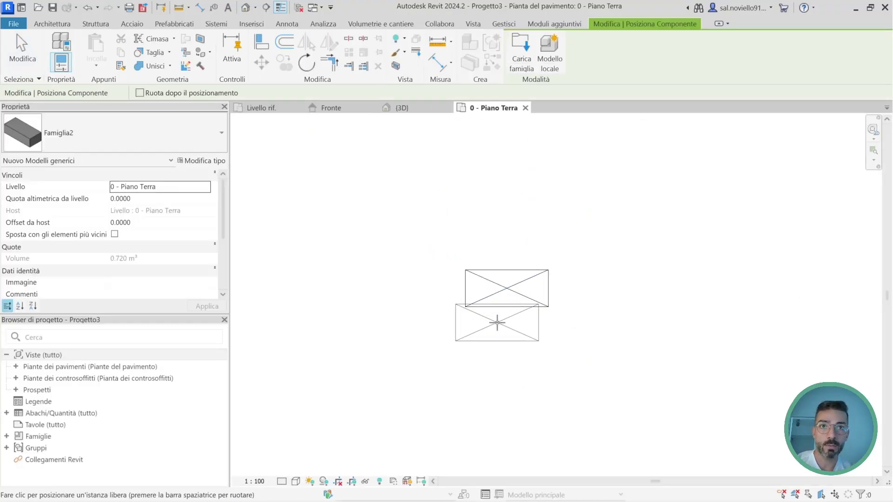
{"action": "key", "text": "Escape"}
{"action": "key", "text": "Escape"}
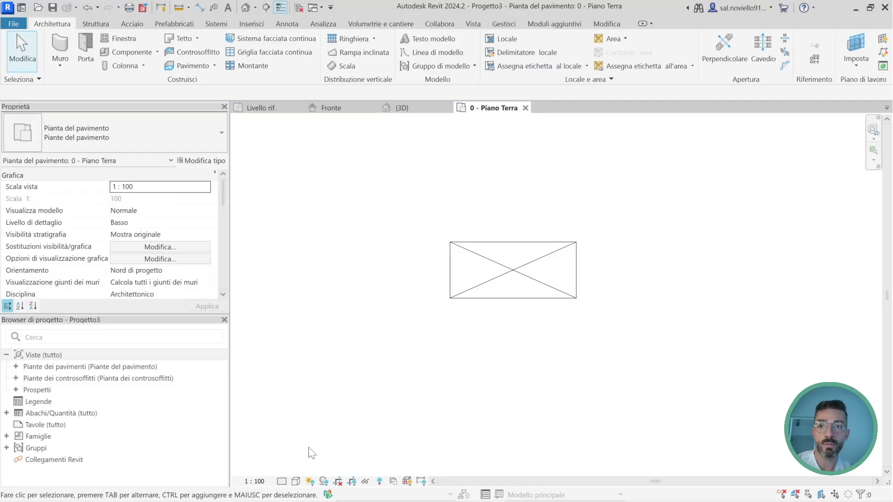
Clear the selection and view the placed box in the project's default 3D view.
{"action": "left_click", "coordinate": [500, 298]}
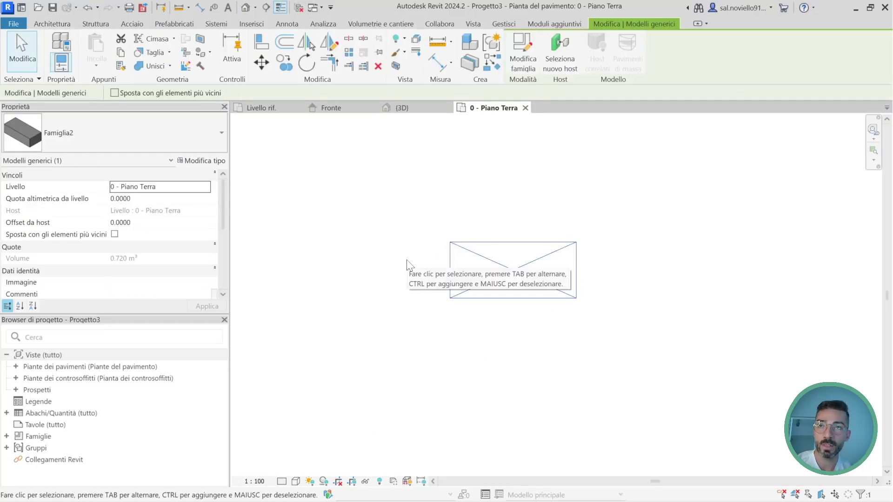
{"action": "left_click_drag", "start_coordinate": [410, 215], "coordinate": [645, 338]}
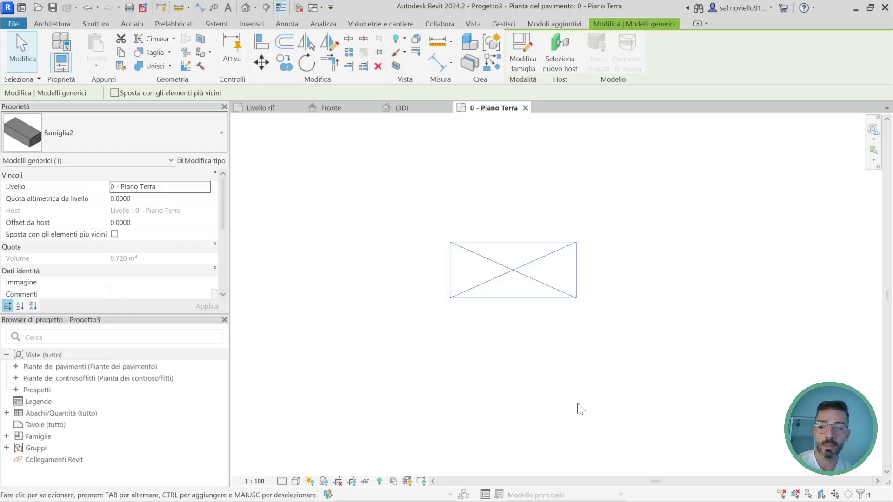
{"action": "left_click", "coordinate": [433, 251]}
{"action": "left_click", "coordinate": [248, 11]}
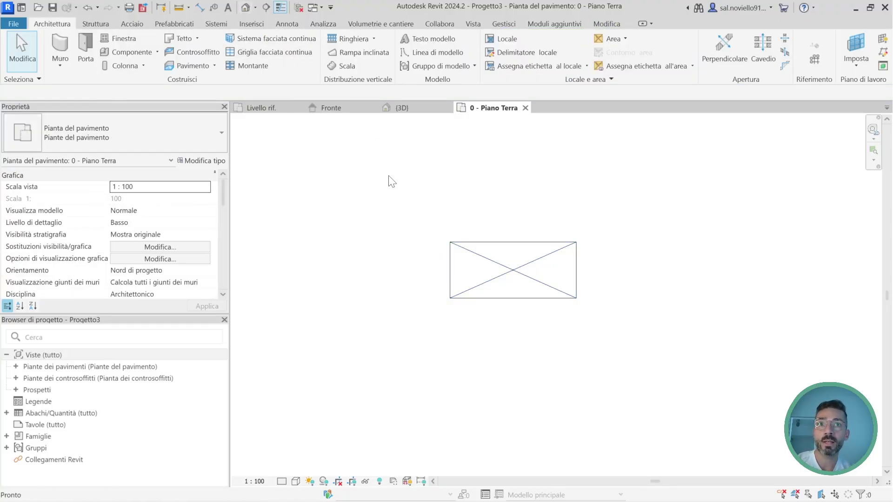
{"action": "scroll", "coordinate": [550, 314], "scroll_direction": "up", "scroll_amount": 5}
Select the Famiglia2 box in the project 3D view to edit its type properties.
{"action": "left_click", "coordinate": [550, 313]}
{"action": "scroll", "coordinate": [574, 314], "scroll_direction": "up", "scroll_amount": 3}
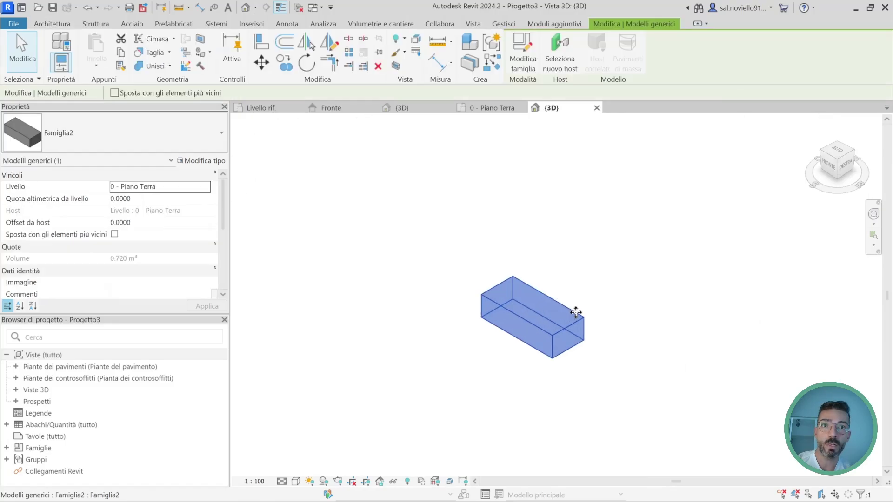
{"action": "left_click", "coordinate": [474, 339]}
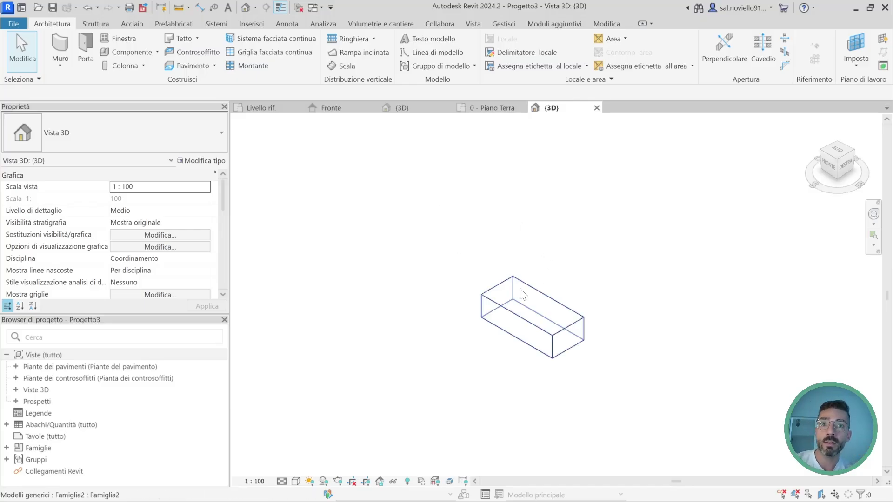
{"action": "left_click", "coordinate": [515, 310]}
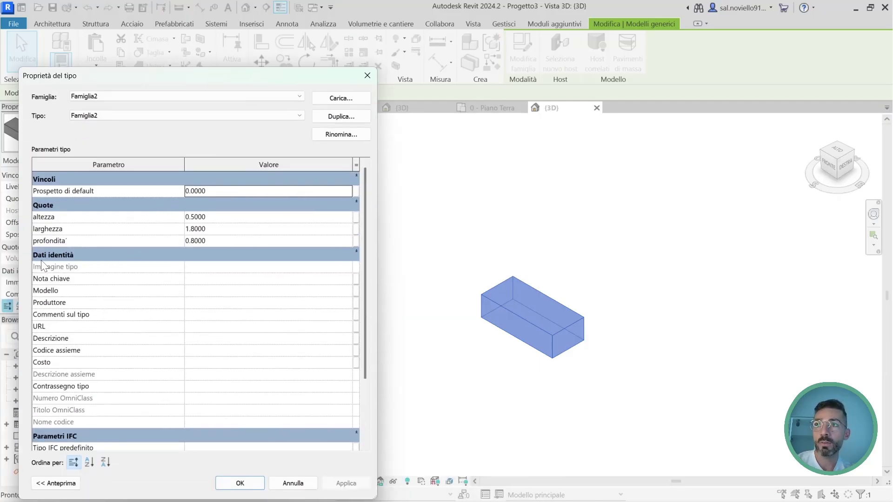
Set Famiglia2's altezza to 2 and profondità to 0.6, then apply and close Type Properties.
{"action": "left_click", "coordinate": [45, 254]}
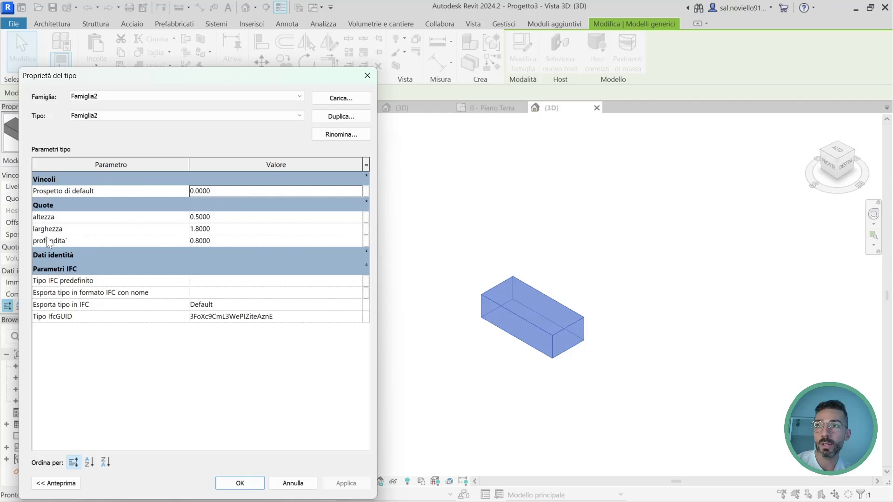
{"action": "left_click", "coordinate": [217, 218]}
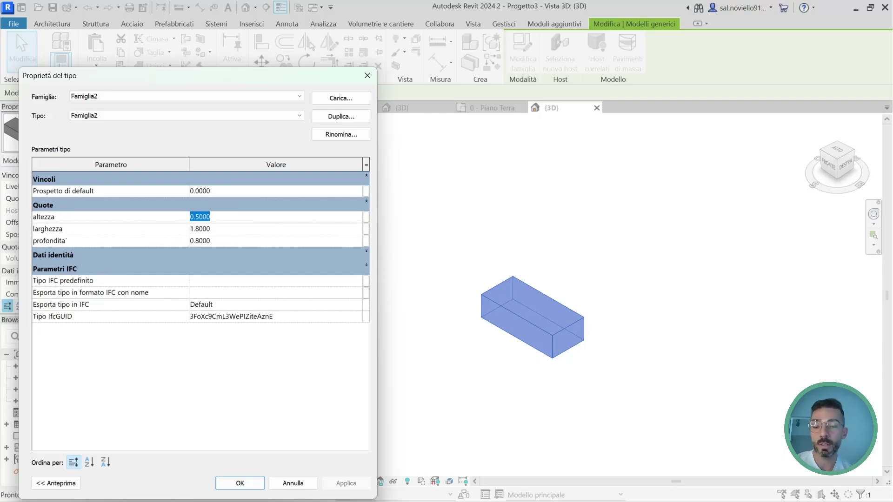
{"action": "type", "text": "2"}
{"action": "key", "text": "Return"}
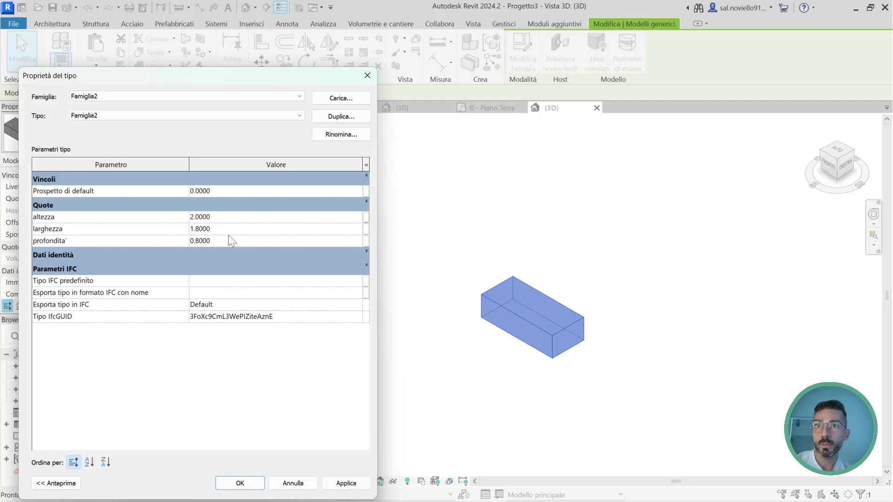
{"action": "key", "text": "Tab"}
{"action": "key", "text": "Tab"}
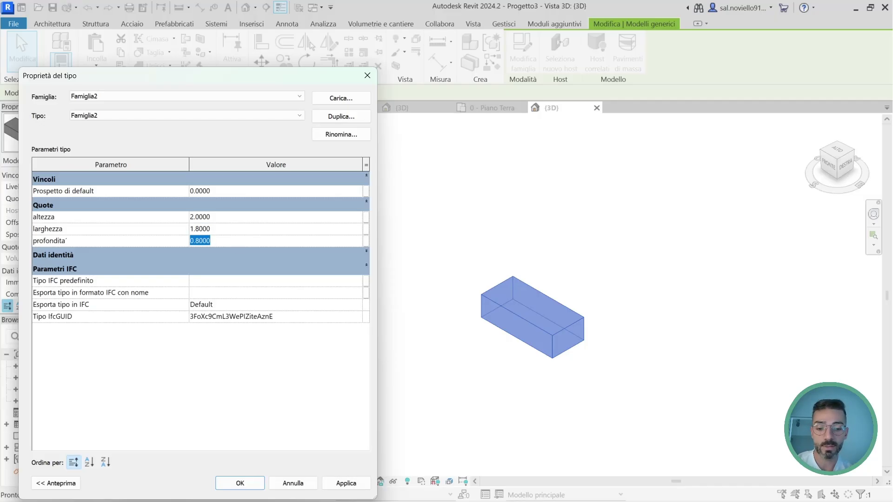
{"action": "type", "text": "0,6"}
{"action": "key", "text": "Return"}
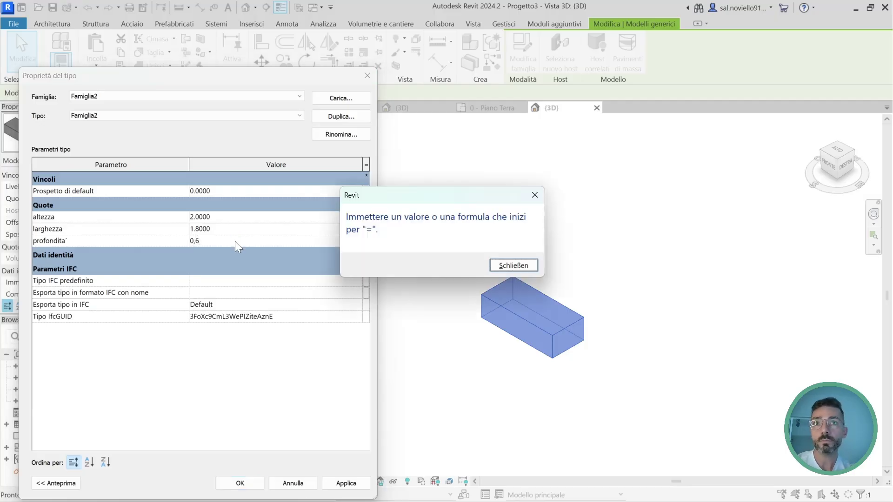
{"action": "left_click", "coordinate": [532, 195]}
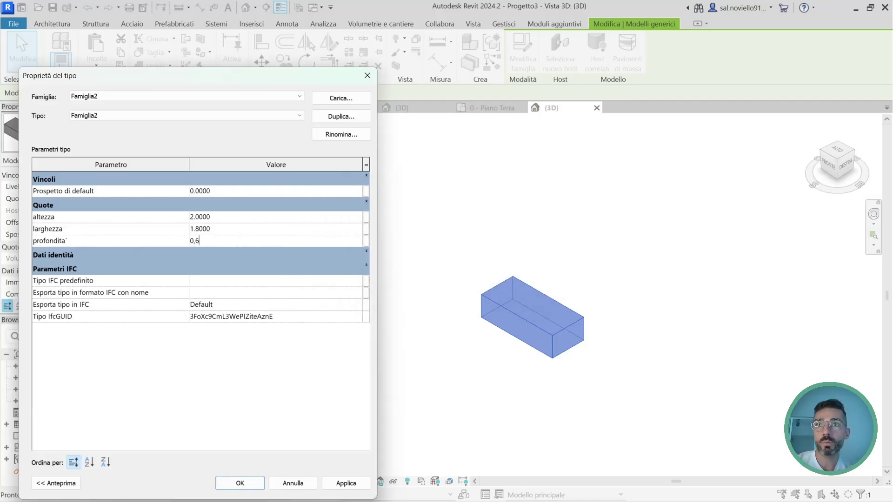
{"action": "type", "text": "0"}
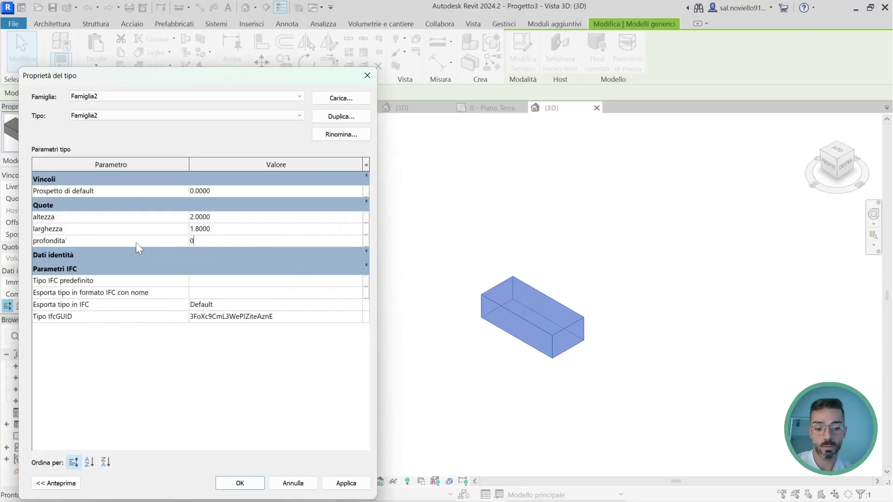
{"action": "type", "text": ".6"}
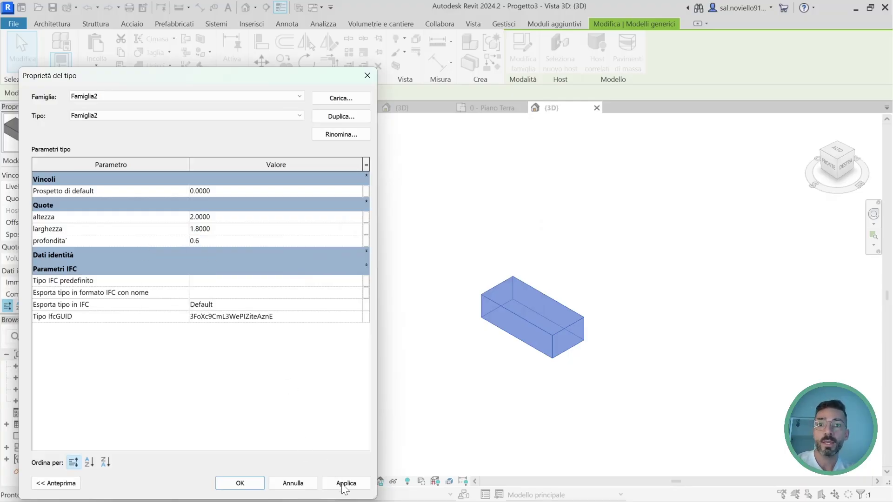
{"action": "left_click", "coordinate": [346, 484]}
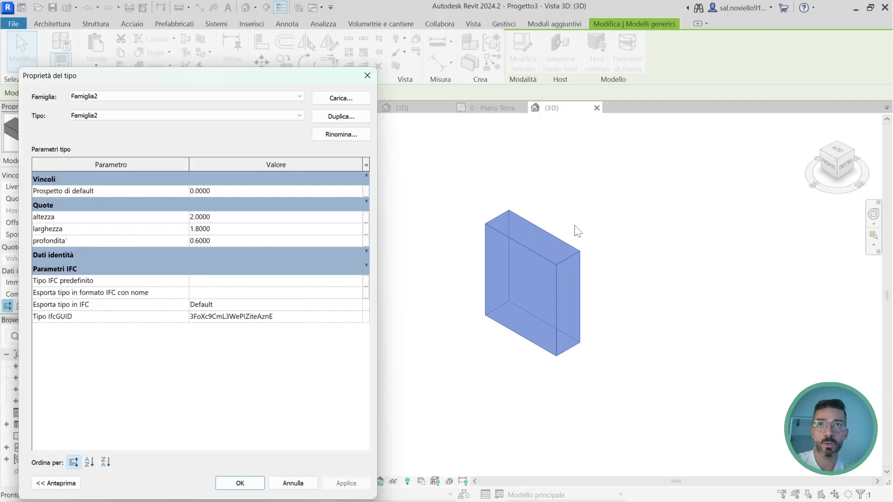
{"action": "key", "text": "Return"}
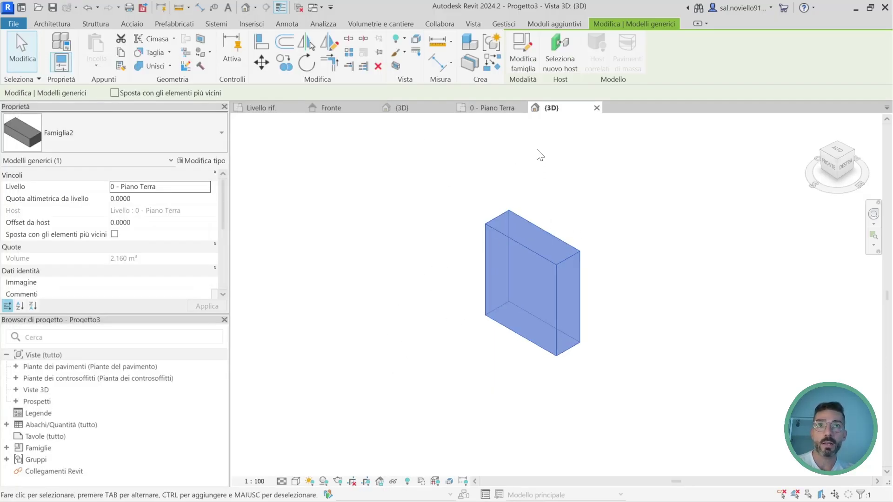
Check the resized box in the 0 - Piano Terra plan, then return to the Famiglia2 {3D} view.
{"action": "left_click", "coordinate": [500, 109]}
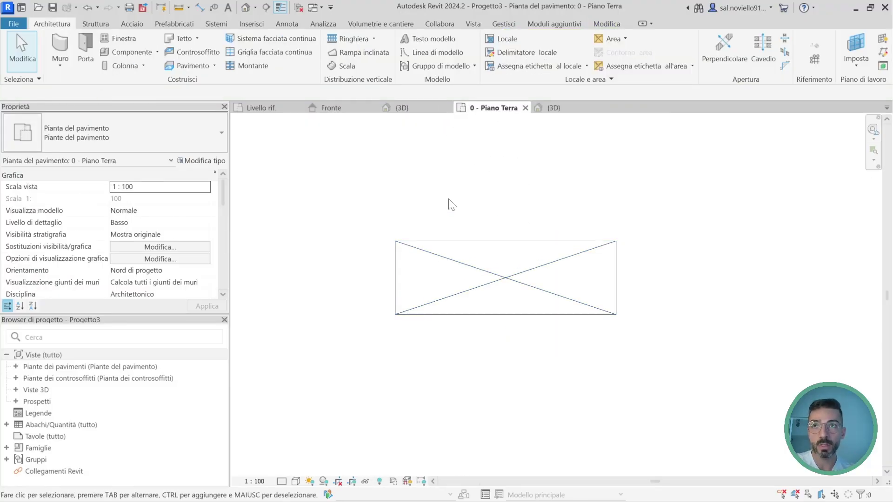
{"action": "left_click", "coordinate": [436, 241]}
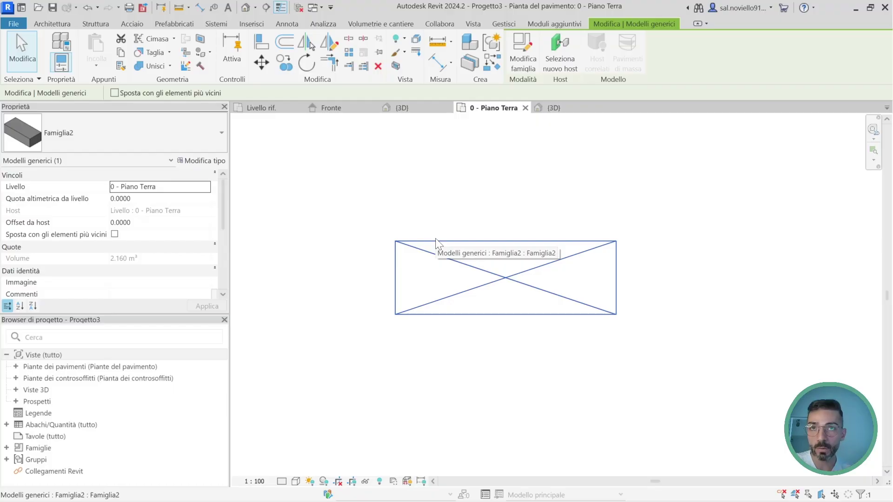
{"action": "left_click", "coordinate": [266, 395]}
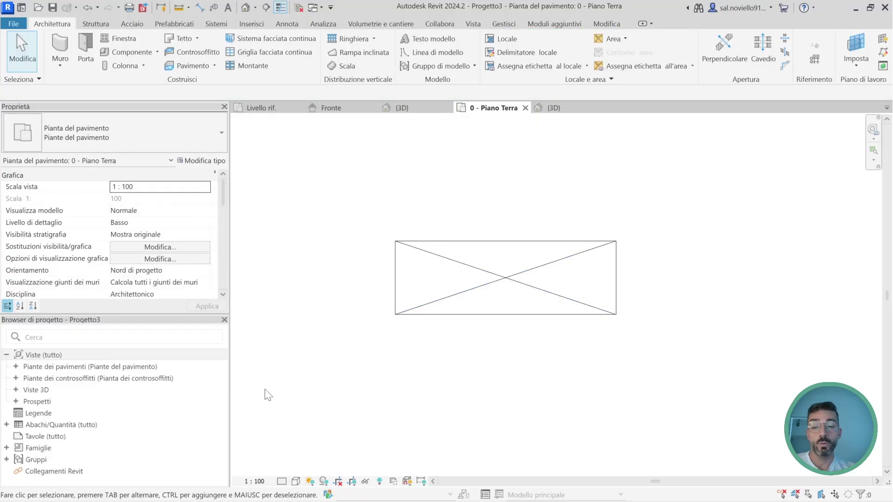
{"action": "left_click", "coordinate": [404, 108]}
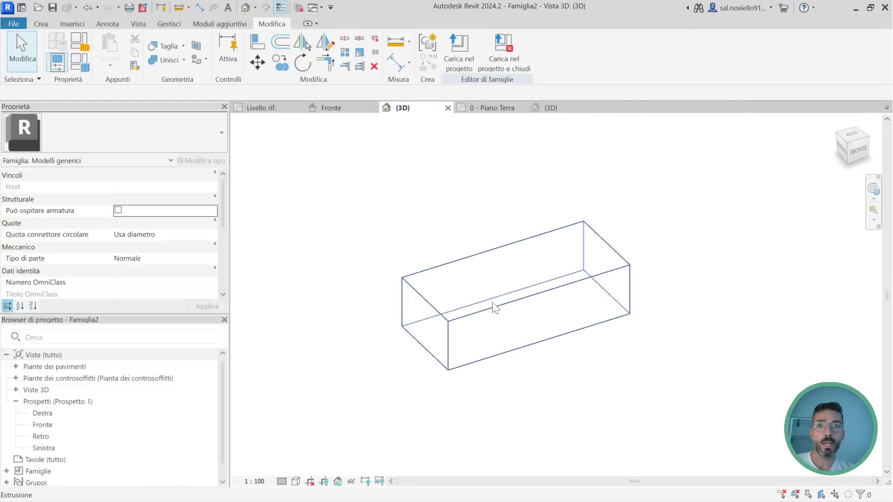
Select the box extrusion and open Associa parametro famiglia for its Materiale property.
{"action": "left_click", "coordinate": [492, 306]}
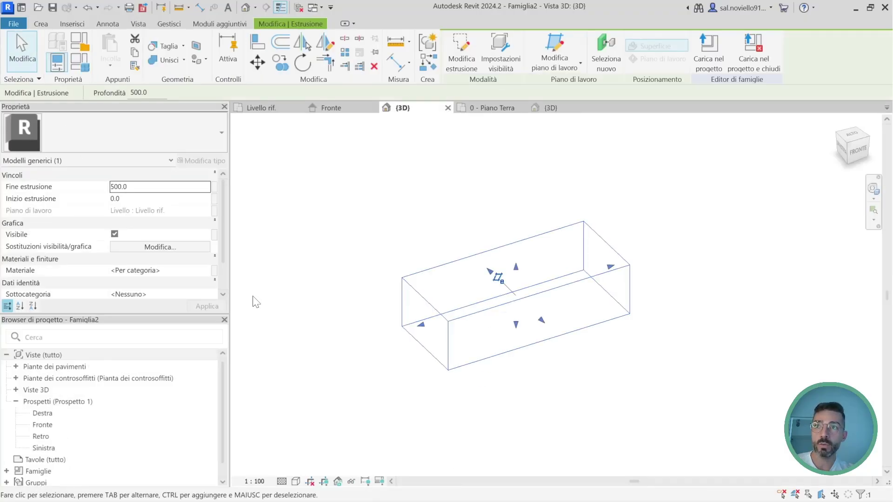
{"action": "scroll", "coordinate": [87, 262], "scroll_direction": "down", "scroll_amount": 2}
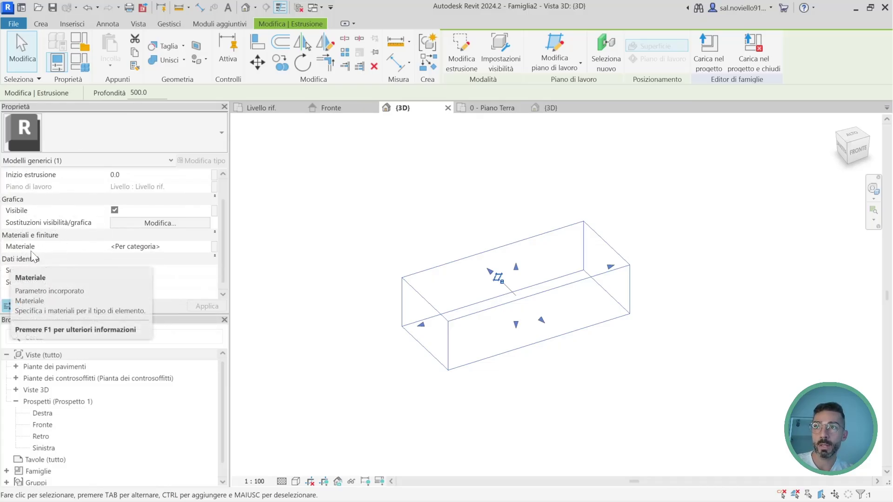
{"action": "left_click", "coordinate": [216, 248]}
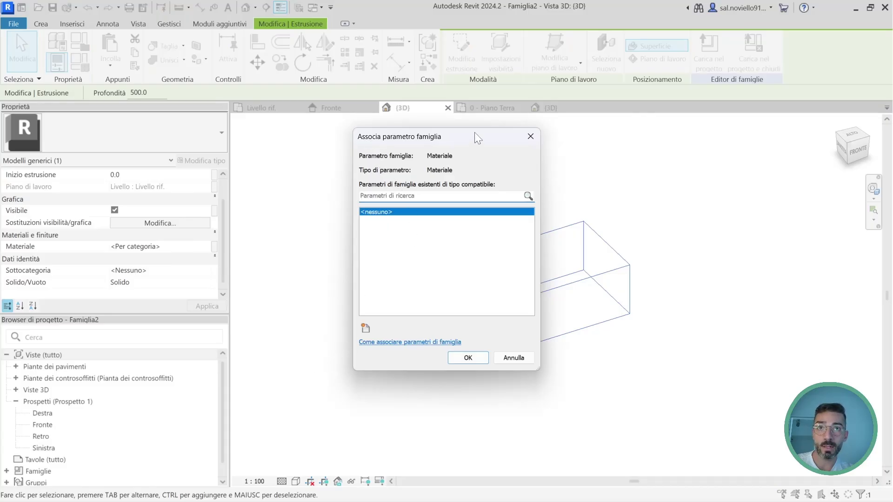
Link the extrusion's Materiale to the materiale armadio family parameter.
{"action": "mouse_move", "coordinate": [474, 132]}
{"action": "left_mouse_down"}
{"action": "mouse_move", "coordinate": [456, 160]}
{"action": "mouse_move", "coordinate": [463, 148]}
{"action": "left_mouse_up"}
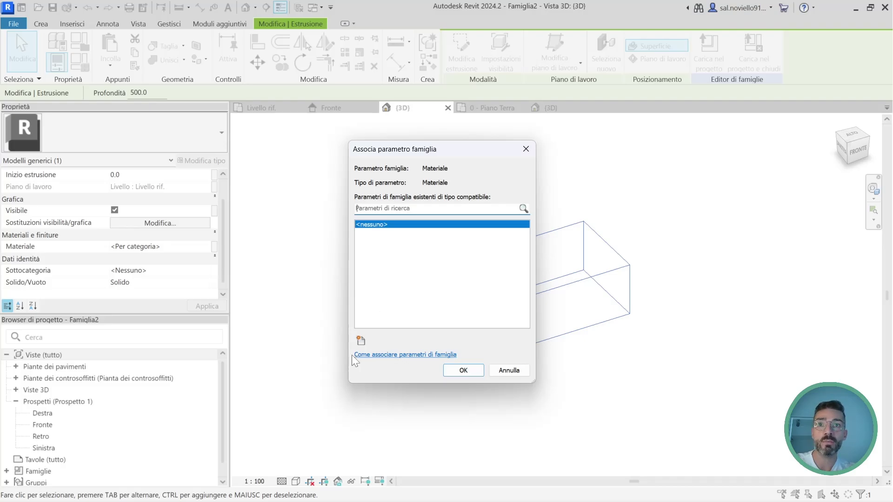
{"action": "left_click", "coordinate": [363, 341]}
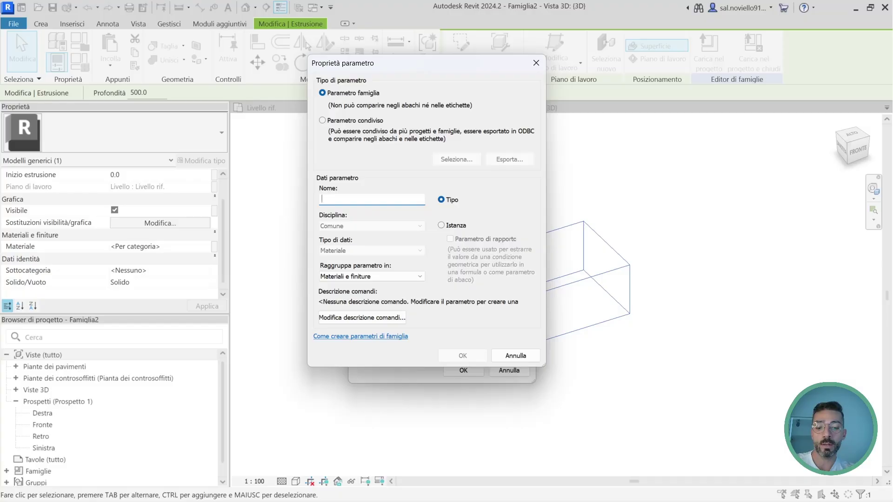
{"action": "type", "text": "Mate"}
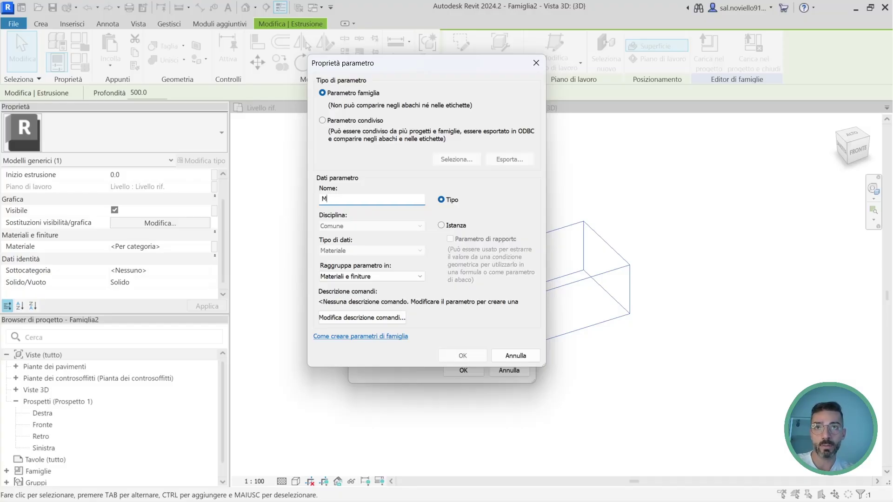
{"action": "key", "text": "BackSpace"}
{"action": "type", "text": "materiale armadio"}
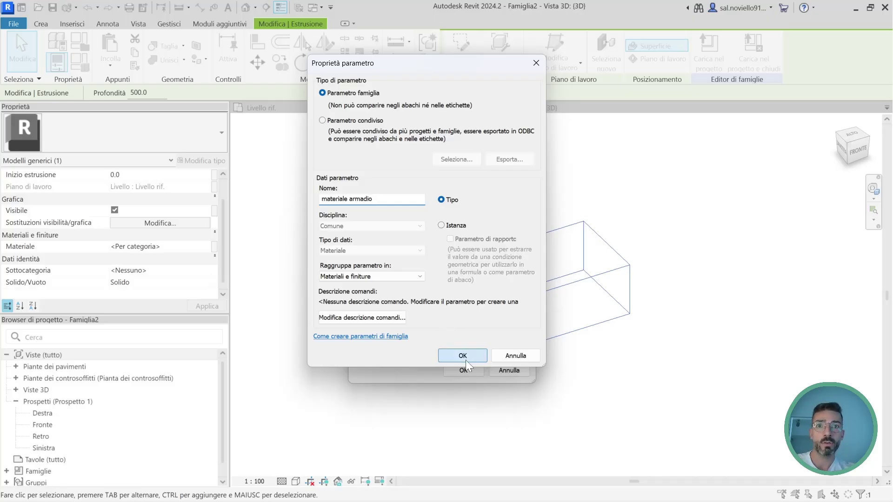
{"action": "left_click", "coordinate": [466, 360]}
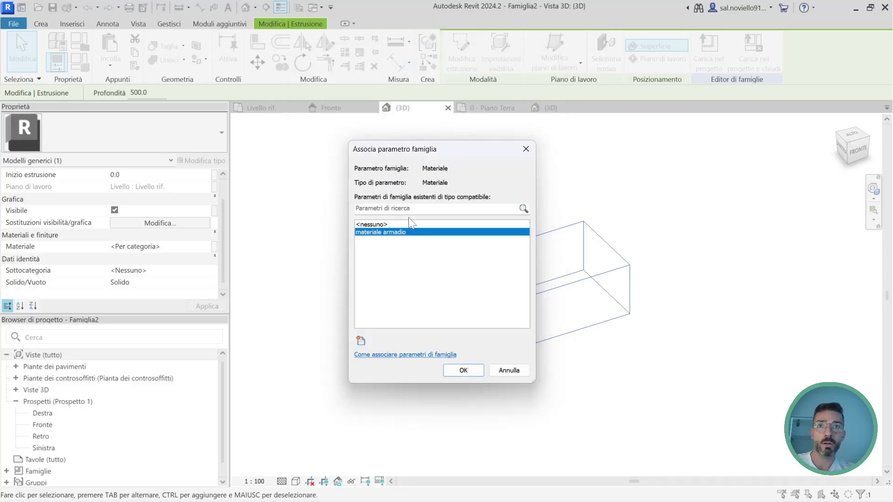
{"action": "left_click", "coordinate": [467, 371]}
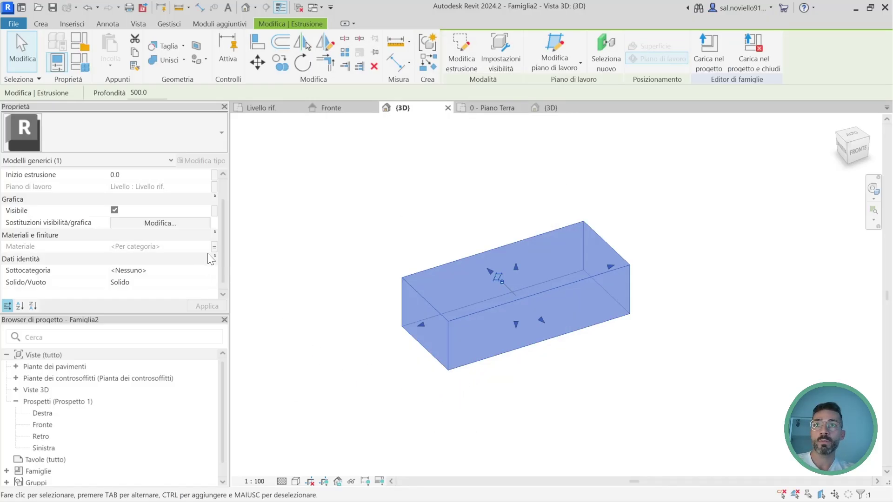
{"action": "mouse_move", "coordinate": [21, 246]}
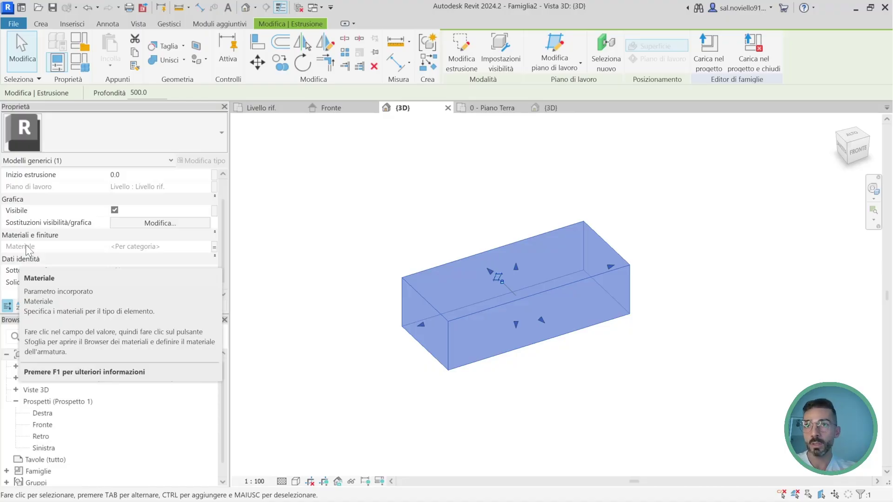
Recheck the Materiale association, close it unchanged and deselect the extrusion.
{"action": "left_click", "coordinate": [215, 247]}
{"action": "left_click", "coordinate": [394, 238]}
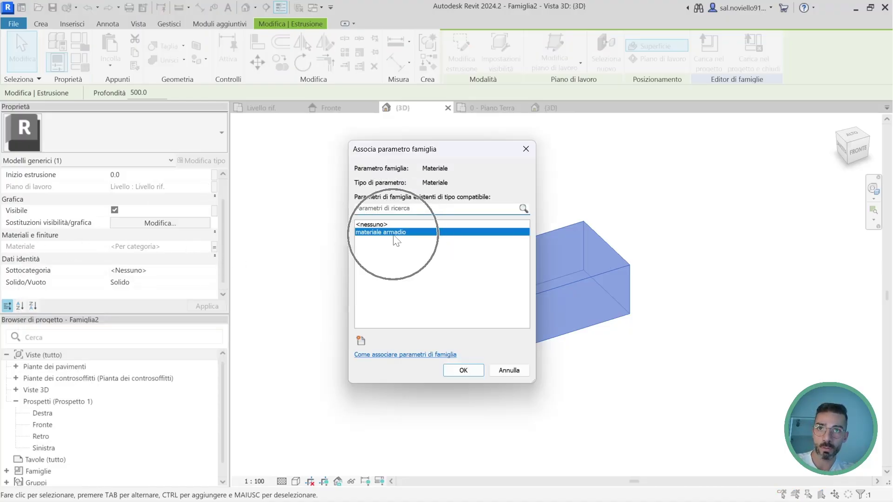
{"action": "left_click", "coordinate": [394, 238]}
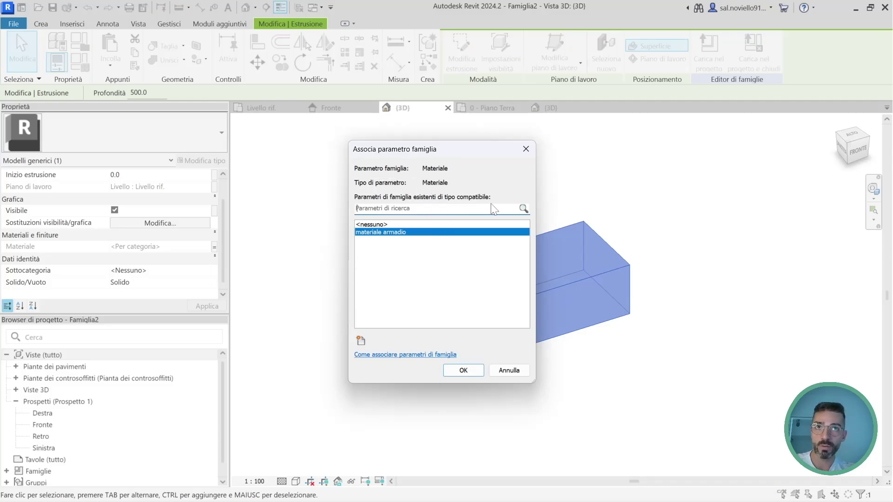
{"action": "left_click", "coordinate": [526, 149]}
{"action": "left_click", "coordinate": [597, 135]}
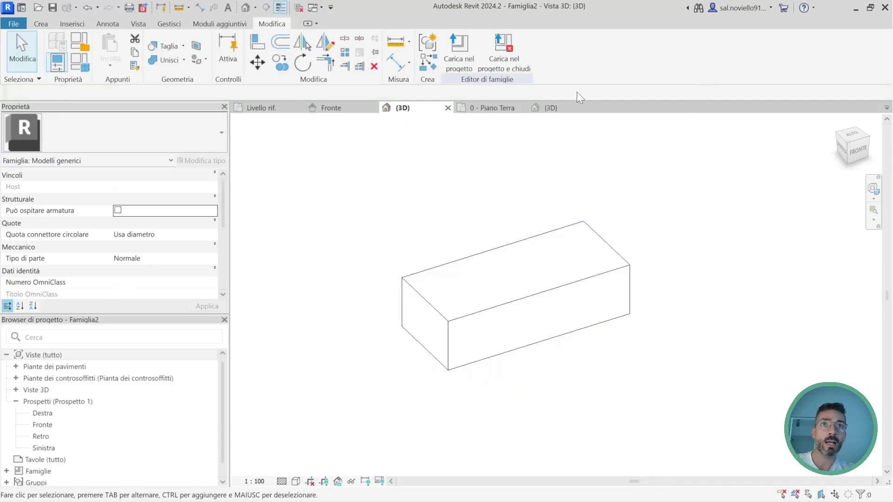
Reload Famiglia2 into Progetto3 overwriting the existing version, then select the box in 3D.
{"action": "left_click", "coordinate": [452, 57]}
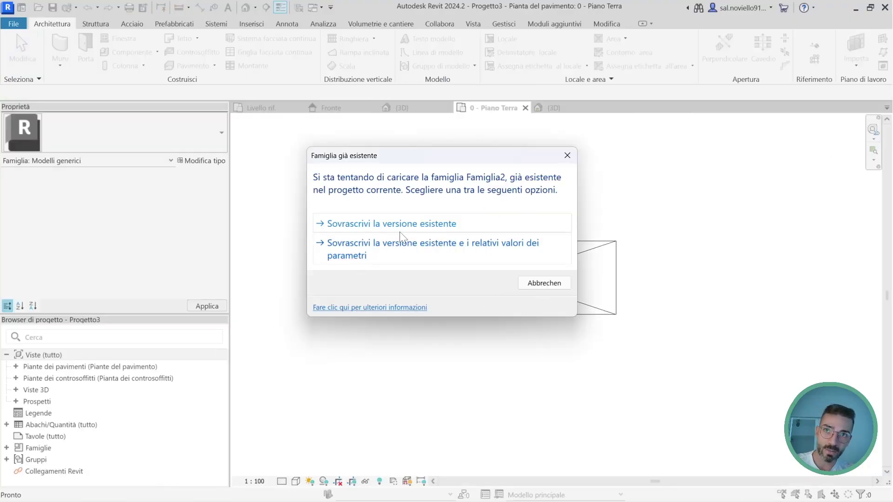
{"action": "left_click", "coordinate": [400, 225]}
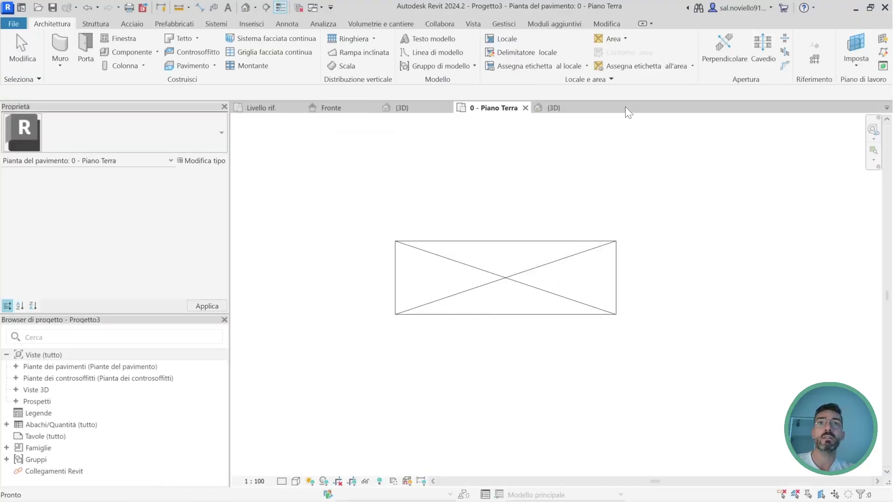
{"action": "left_click", "coordinate": [560, 108]}
{"action": "left_click", "coordinate": [531, 236]}
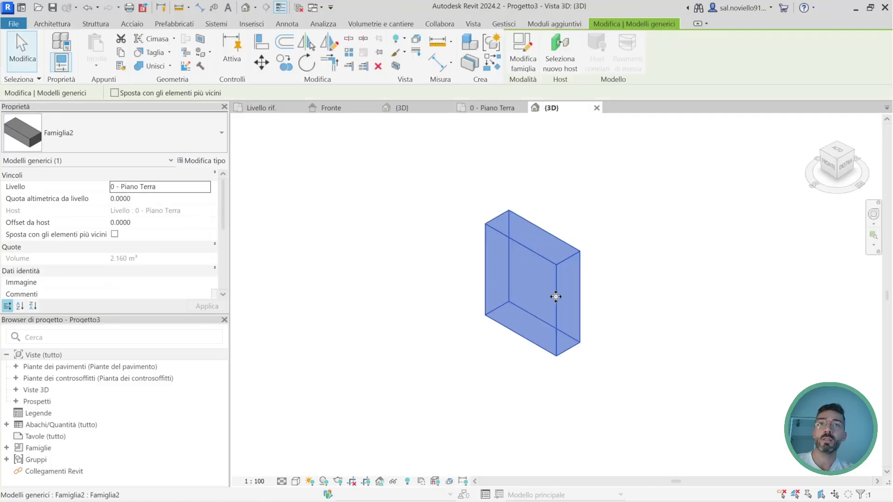
Open the box's type properties, collapse Dati identità and Parametri IFC, and pick materiale armadio.
{"action": "left_click", "coordinate": [201, 161]}
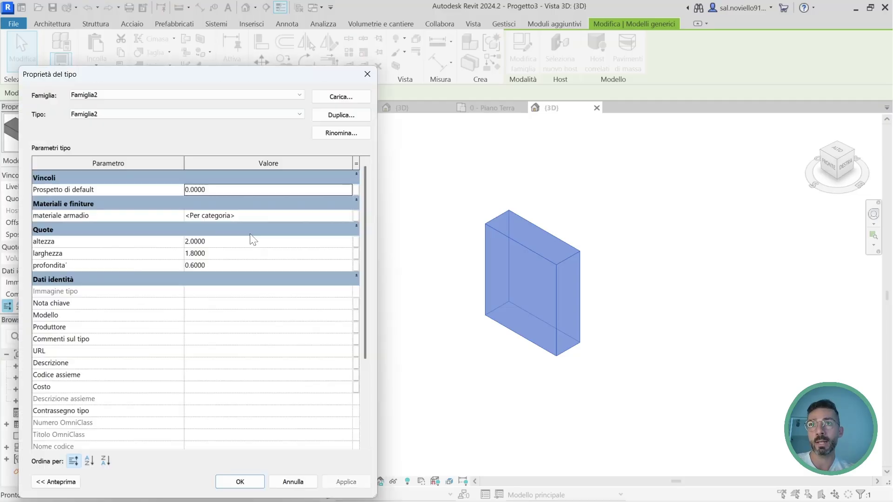
{"action": "left_click", "coordinate": [103, 280]}
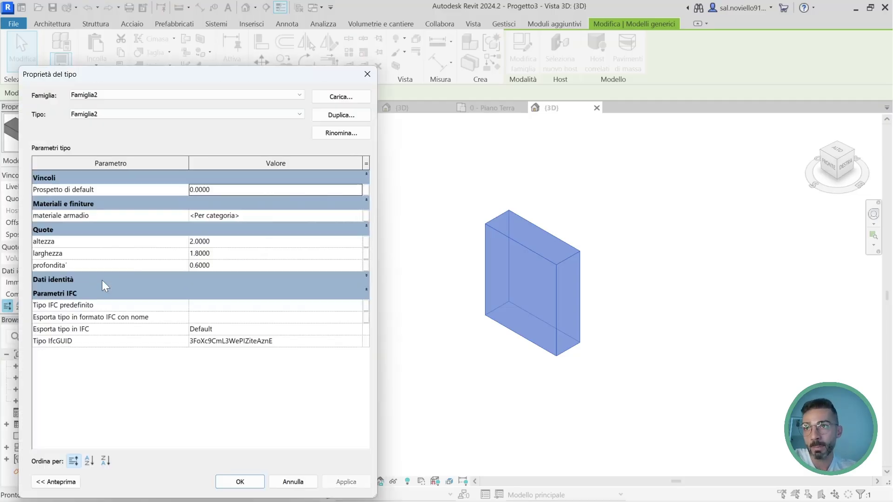
{"action": "left_click", "coordinate": [90, 292]}
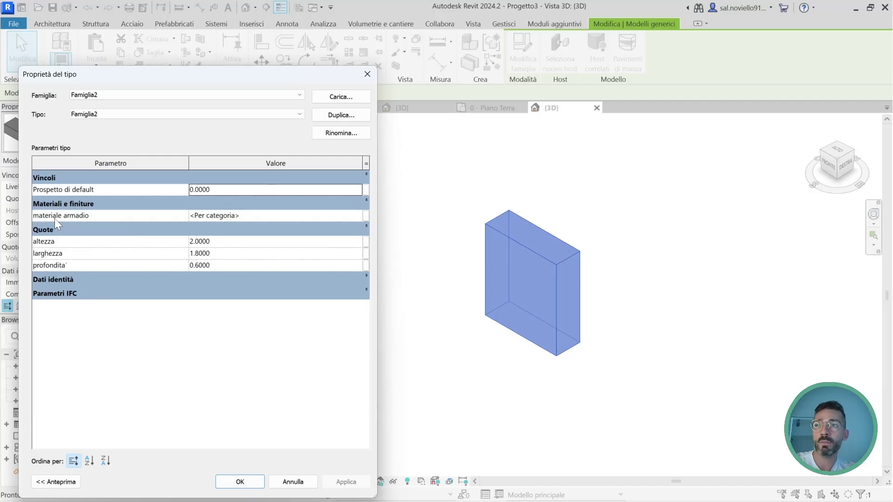
{"action": "left_click", "coordinate": [358, 218]}
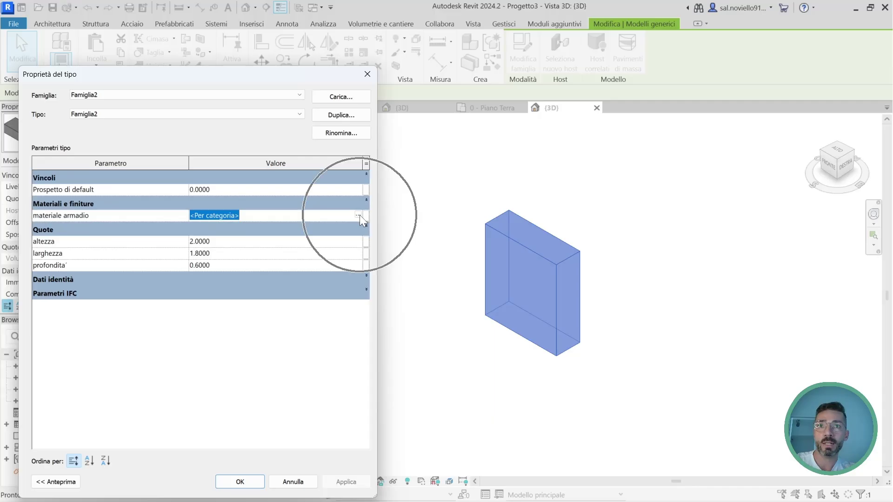
Search the material browser for legno and choose the Default - Arredi wood material.
{"action": "left_click", "coordinate": [363, 219]}
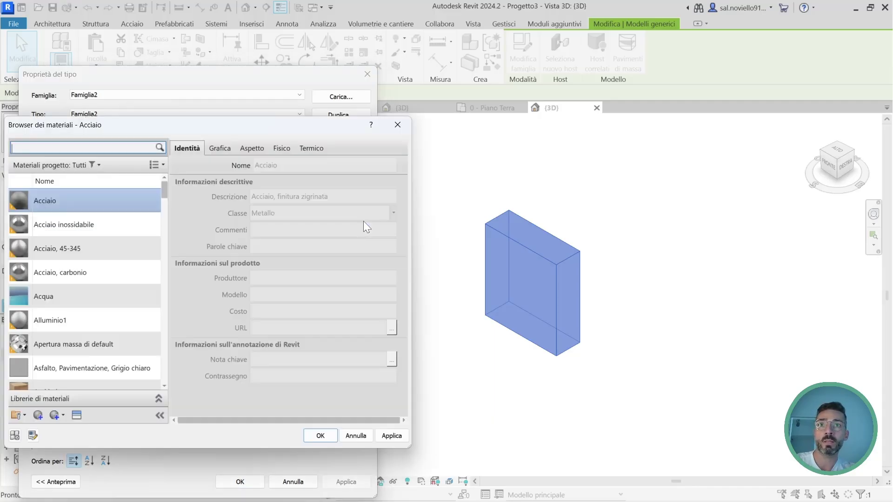
{"action": "left_click_drag", "start_coordinate": [213, 126], "coordinate": [231, 106]}
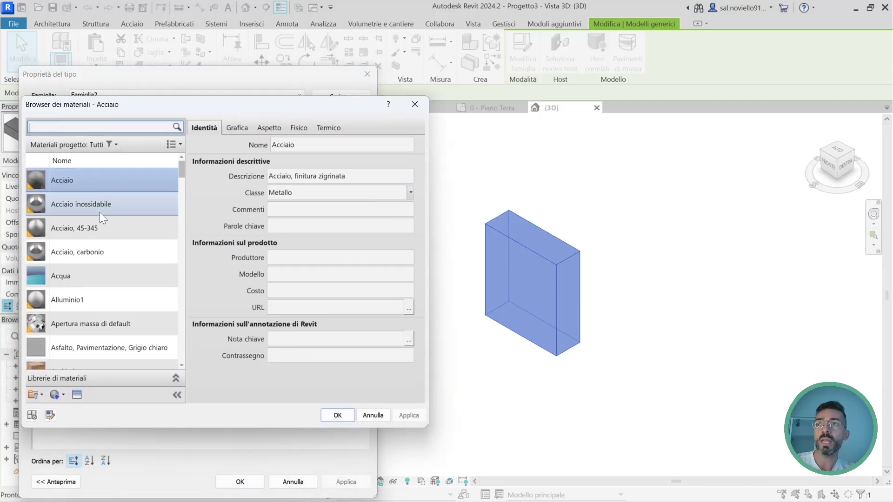
{"action": "left_click_drag", "start_coordinate": [180, 169], "coordinate": [181, 345]}
{"action": "scroll", "coordinate": [177, 323], "scroll_direction": "up", "scroll_amount": 1}
{"action": "left_click", "coordinate": [102, 127]}
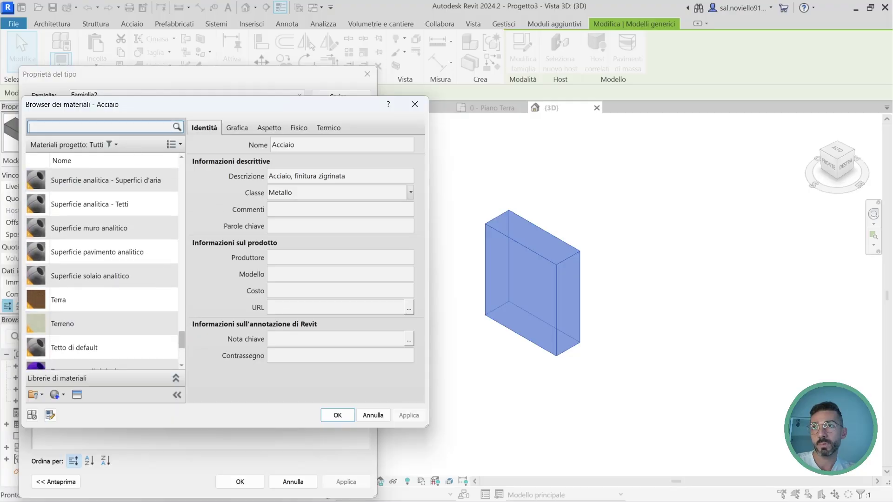
{"action": "type", "text": "clen"}
{"action": "key", "text": "BackSpace"}
{"action": "key", "text": "BackSpace"}
{"action": "key", "text": "BackSpace"}
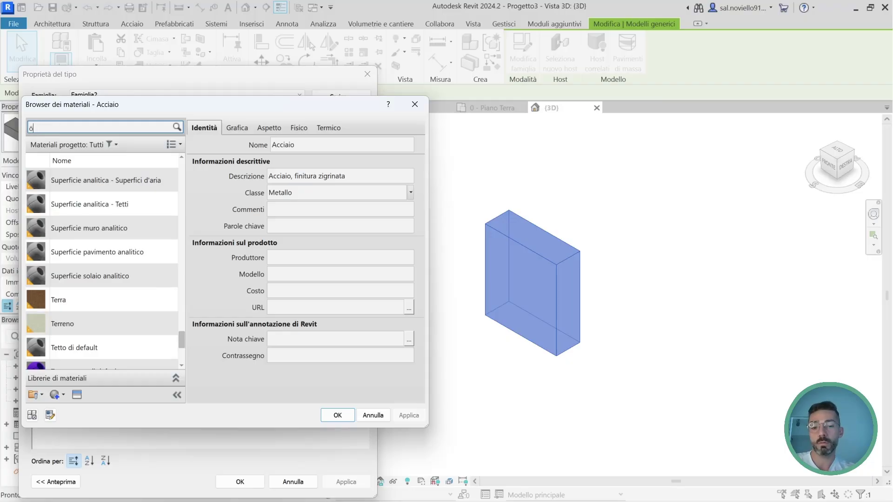
{"action": "type", "text": "legn"}
{"action": "key", "text": "Return"}
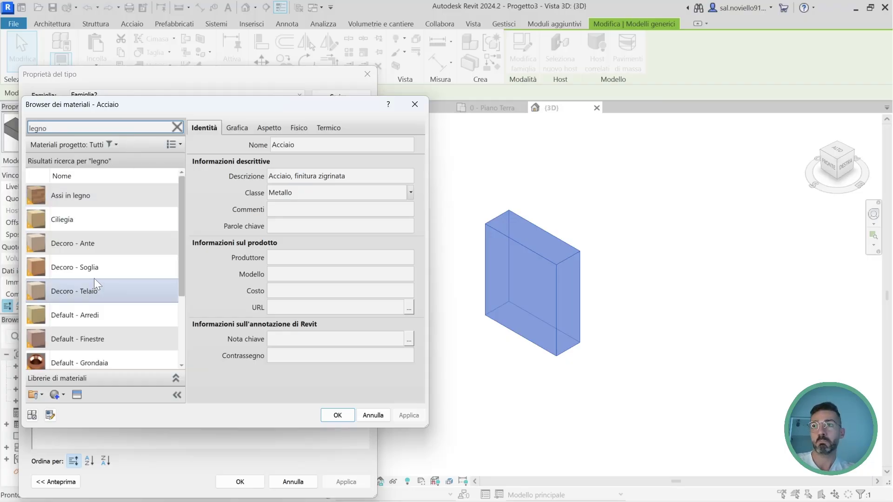
{"action": "left_click", "coordinate": [100, 318]}
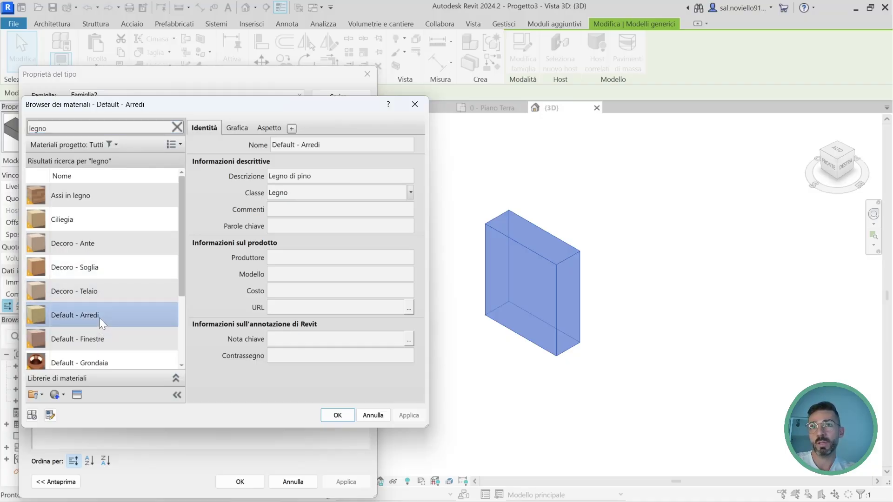
Confirm Default - Arredi, close Type Properties and set the visual style to Ombreggiato.
{"action": "left_click", "coordinate": [335, 419]}
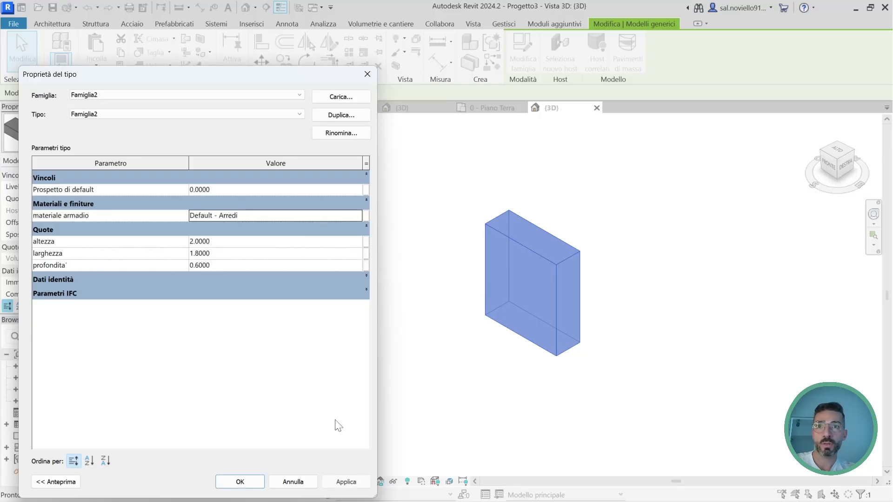
{"action": "left_click", "coordinate": [250, 480]}
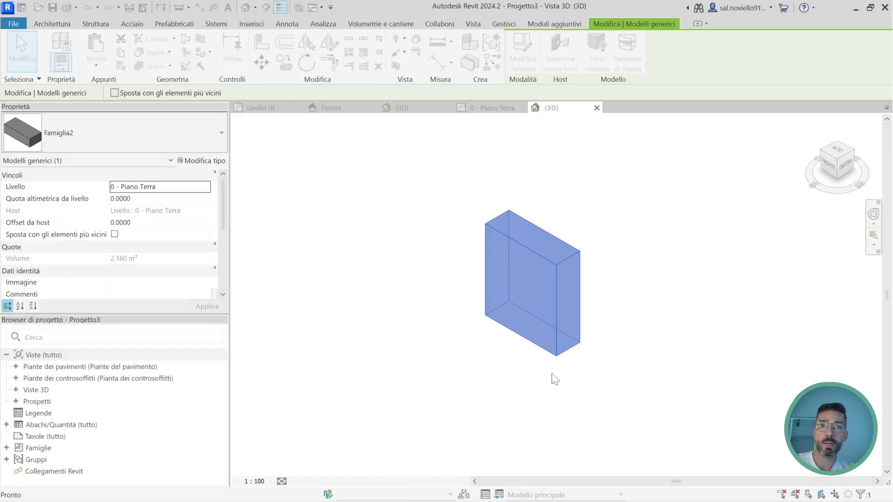
{"action": "left_click", "coordinate": [474, 418]}
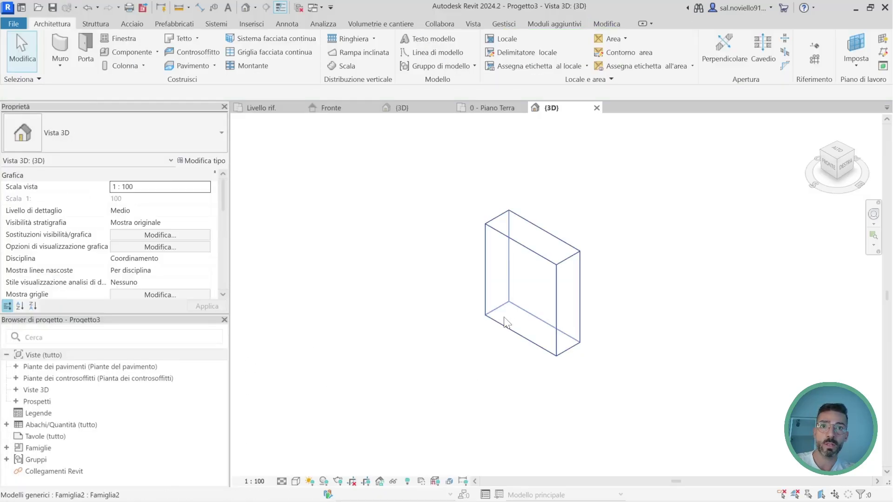
{"action": "left_click", "coordinate": [296, 481]}
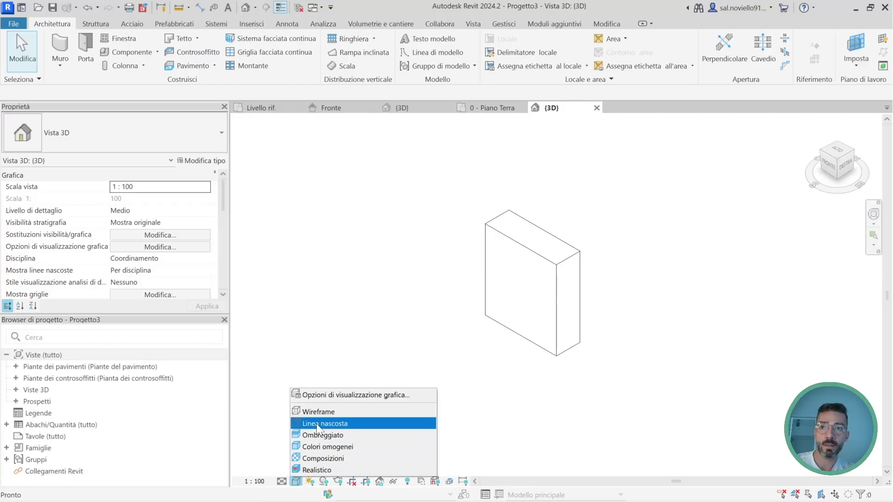
{"action": "left_click", "coordinate": [321, 435]}
Orbit the 3D view to reveal the wooden panel's left face.
{"action": "left_click", "coordinate": [506, 281]}
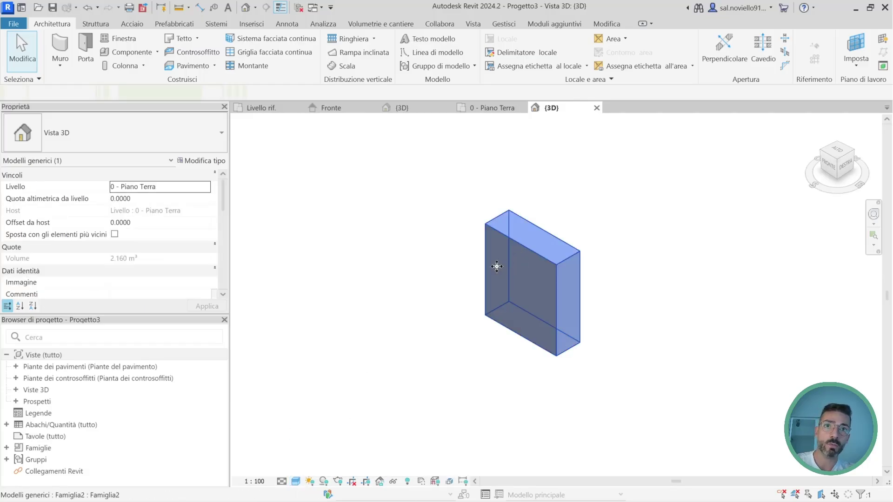
{"action": "mouse_move", "coordinate": [506, 281]}
{"action": "middle_mouse_down", "text": "shift"}
{"action": "mouse_move", "coordinate": [678, 294]}
{"action": "mouse_move", "coordinate": [486, 222]}
{"action": "middle_mouse_up", "text": "shift"}
{"action": "left_click", "coordinate": [687, 295]}
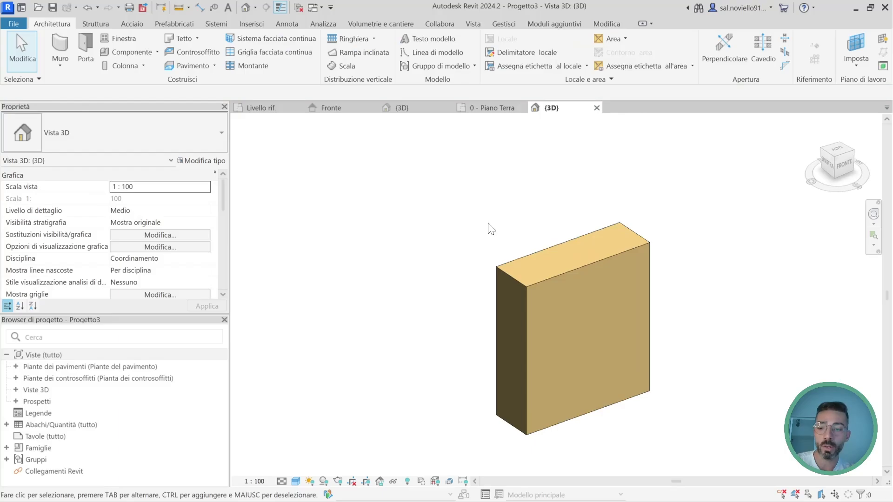
{"action": "middle_click_drag", "start_coordinate": [401, 309], "coordinate": [642, 401], "text": "shift"}
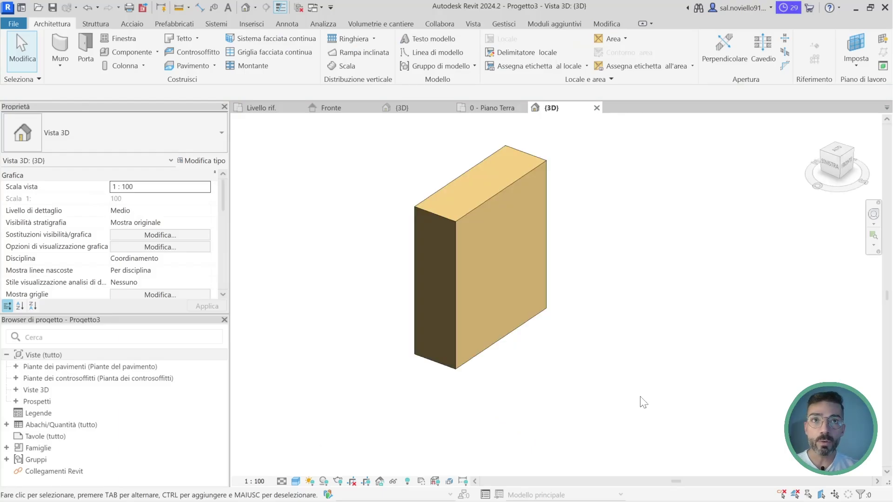